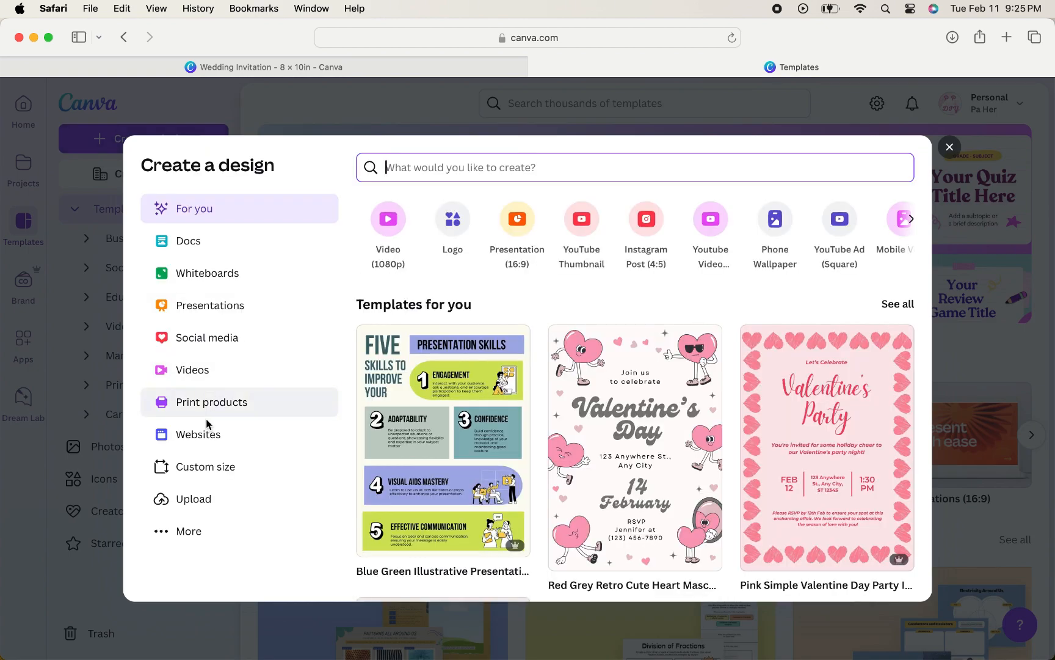
- Create a blank custom-size design of 8 × 10 in
left_click(266, 473)
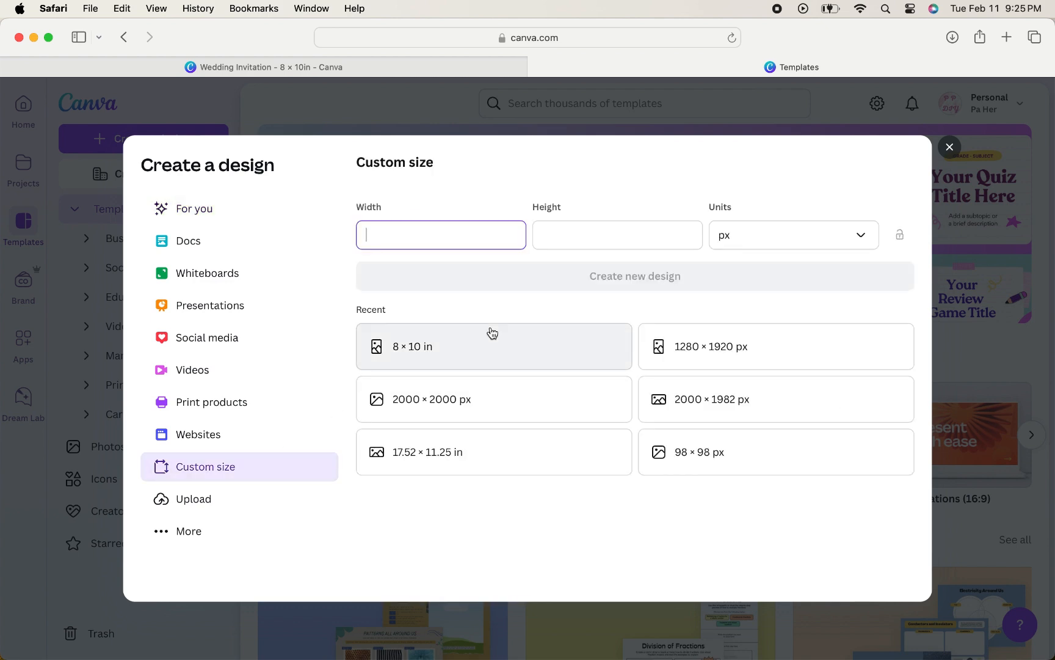
left_click(861, 235)
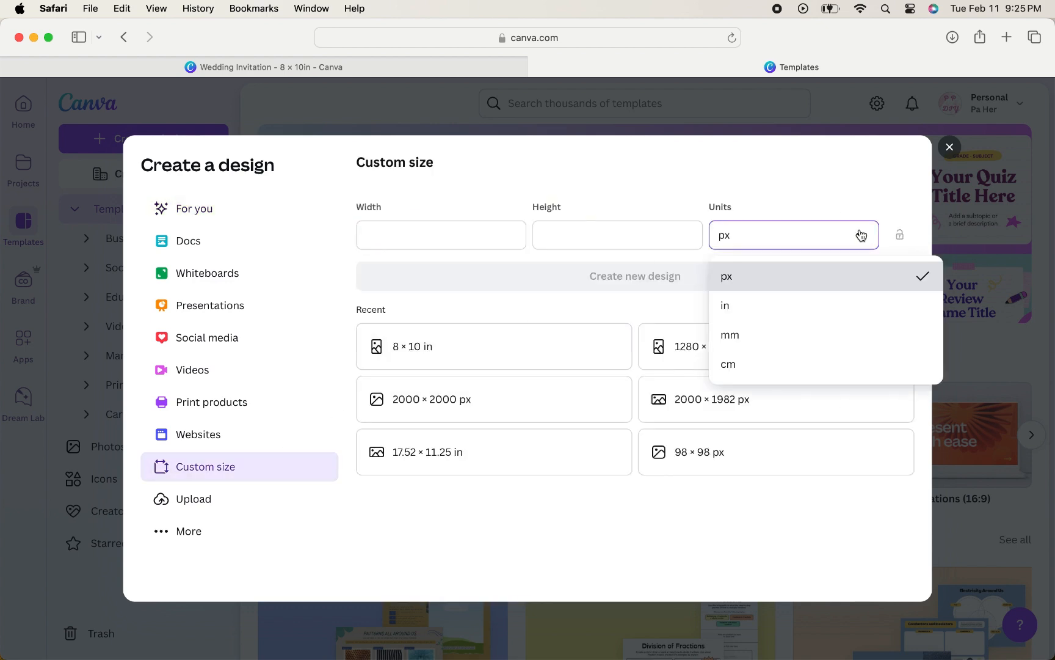
left_click(820, 307)
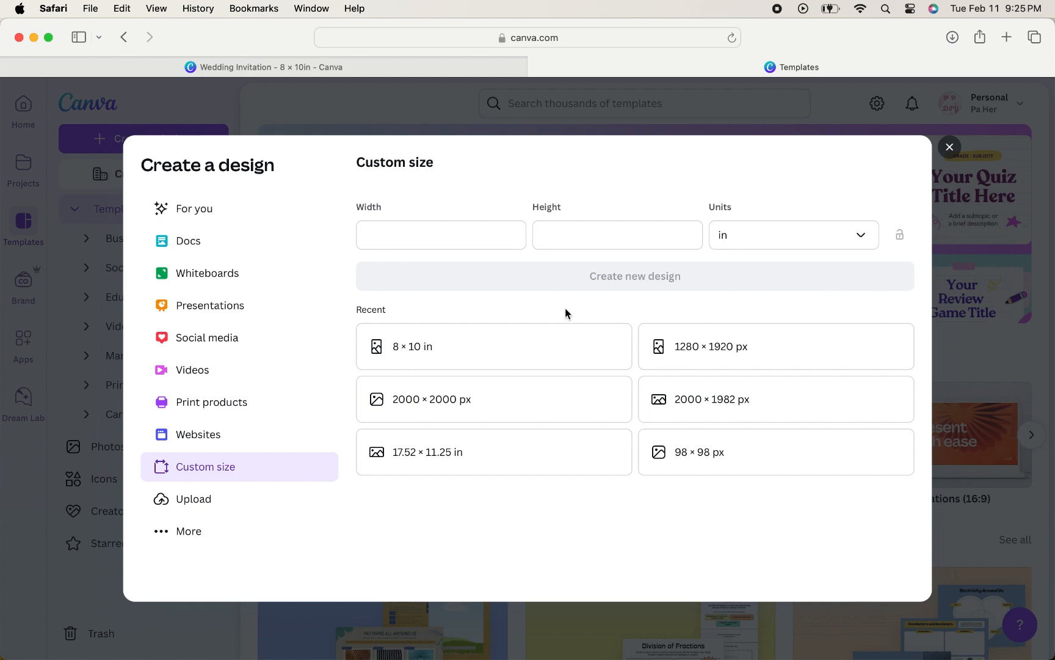
left_click(454, 360)
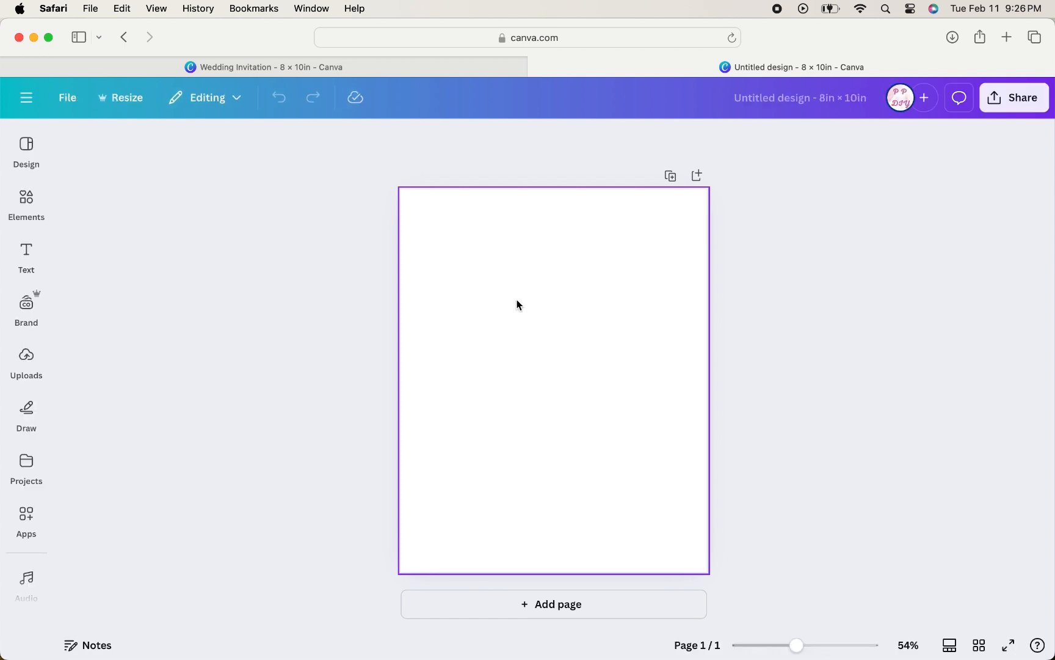
- Fill the page background with solid black from the default colors
left_click(508, 139)
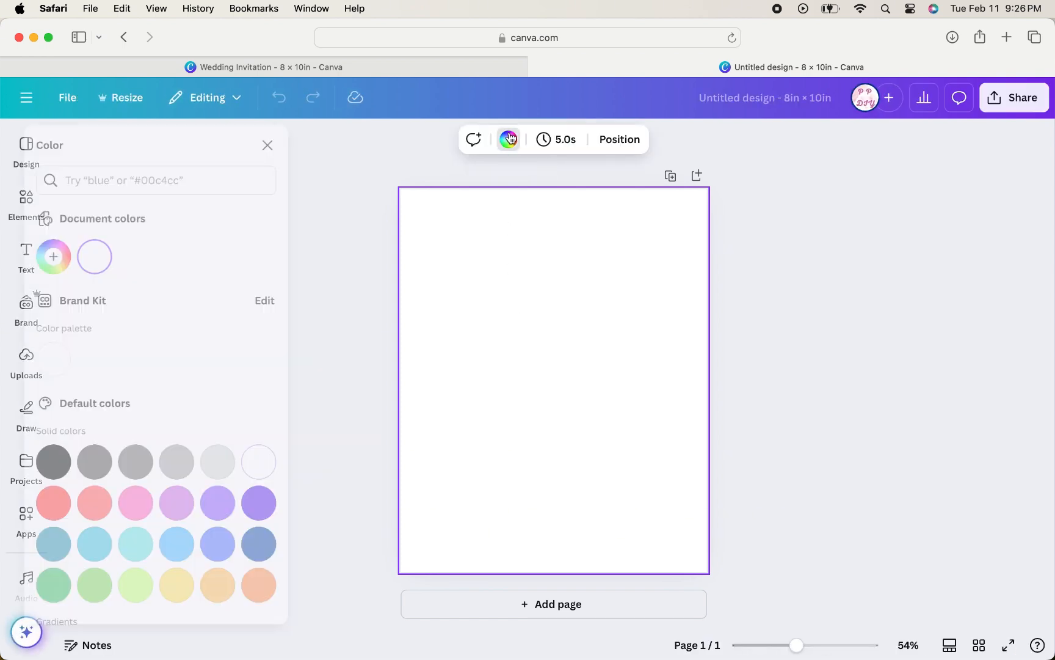
left_click(82, 462)
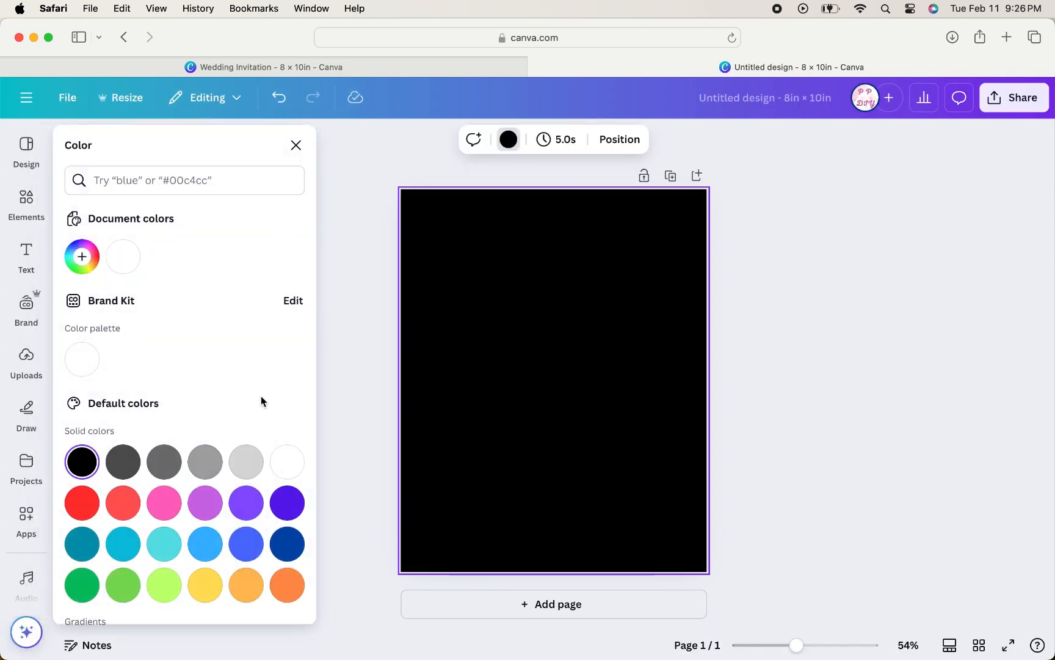
left_click(358, 332)
- Search the elements for "gold border" and show all matching graphics
left_click(32, 210)
left_click(194, 135)
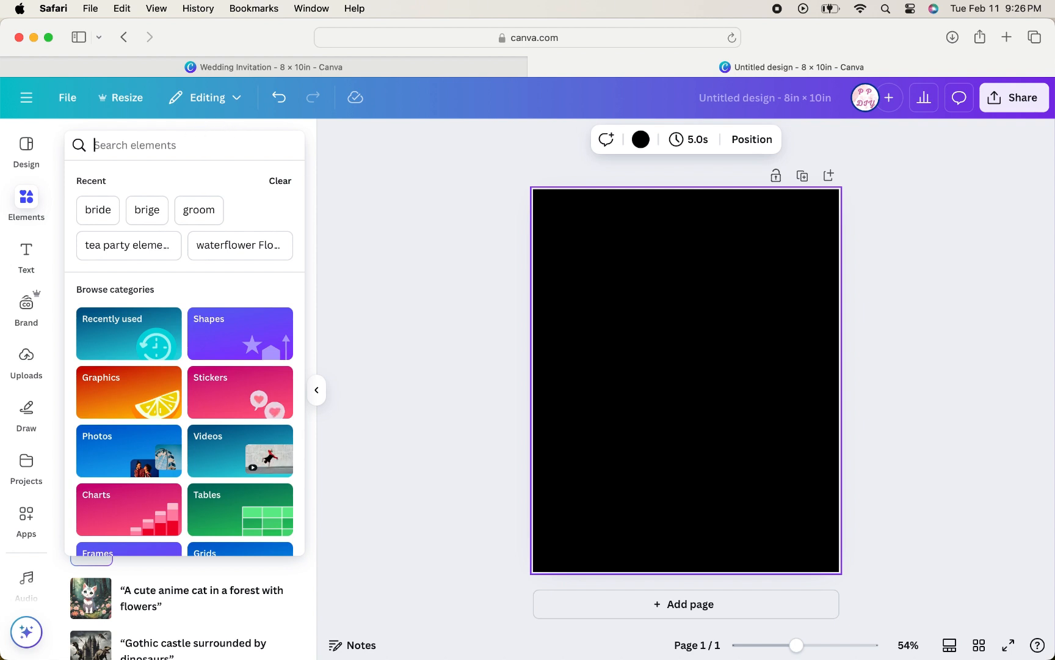
type("gold")
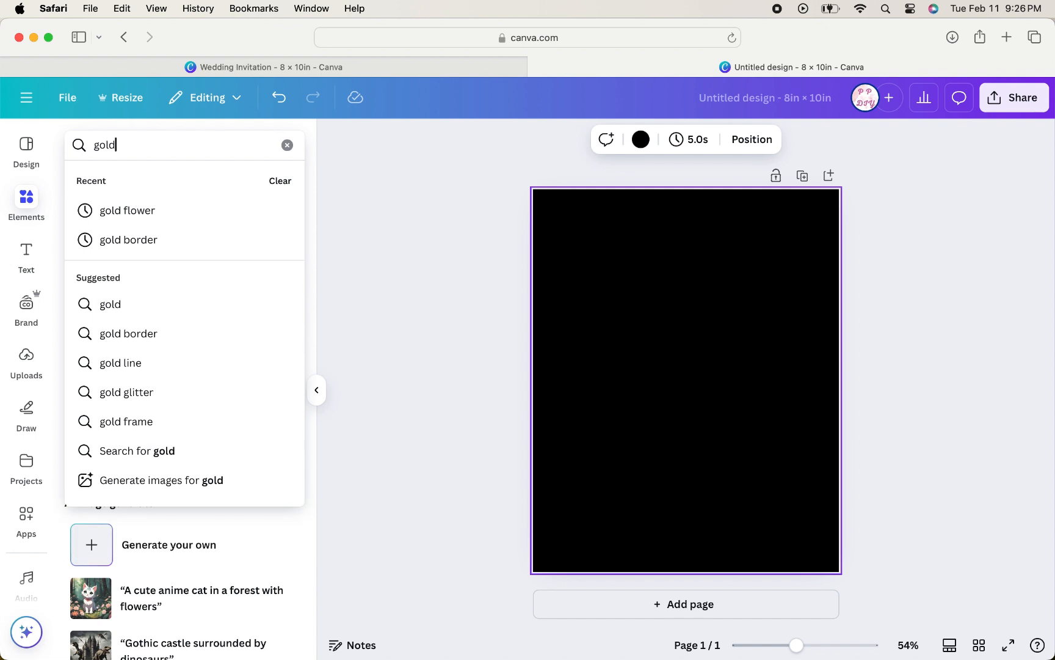
type(" bo")
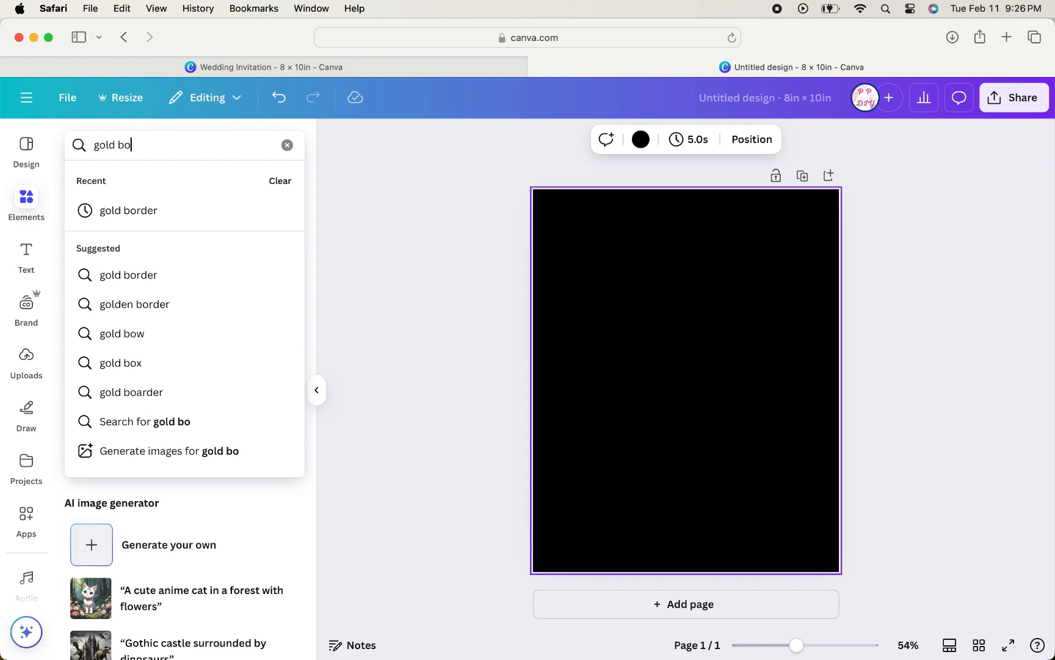
type("rder")
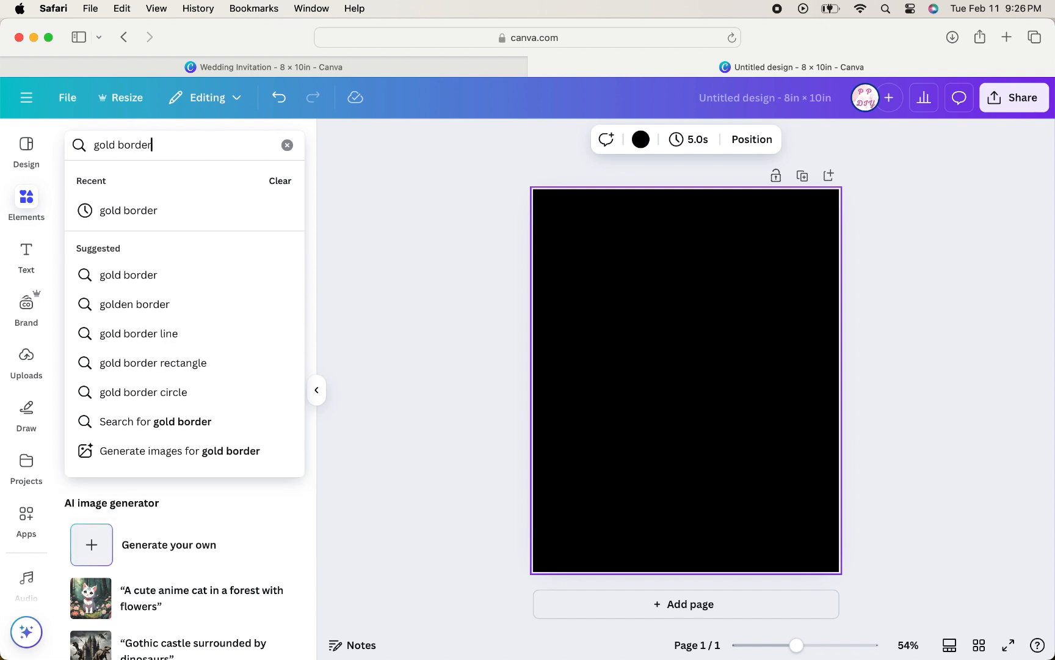
key("Return")
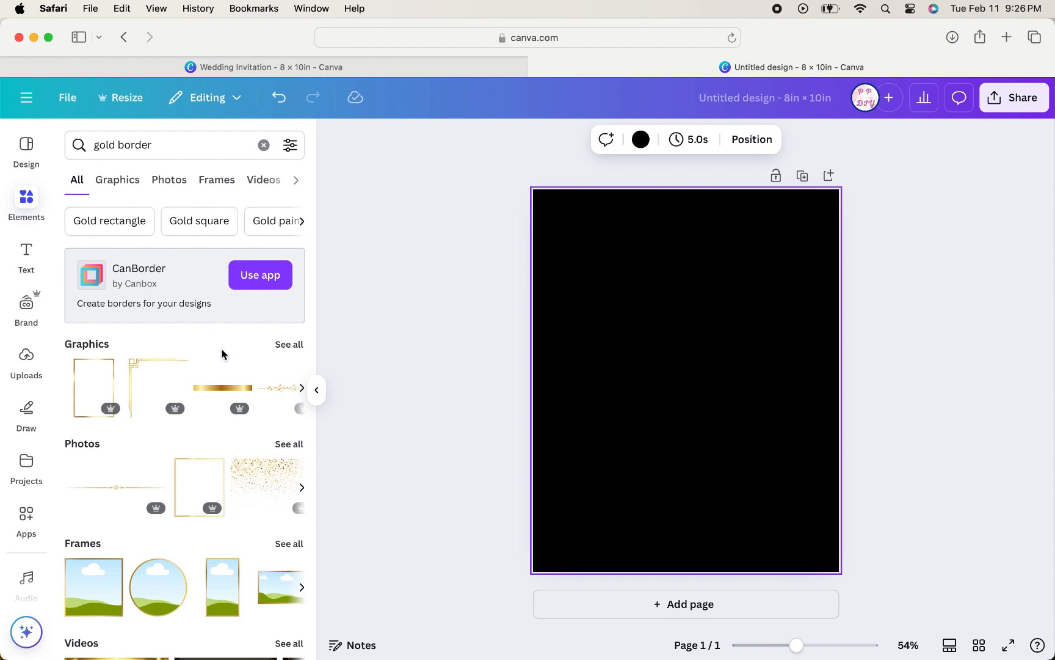
left_click(280, 345)
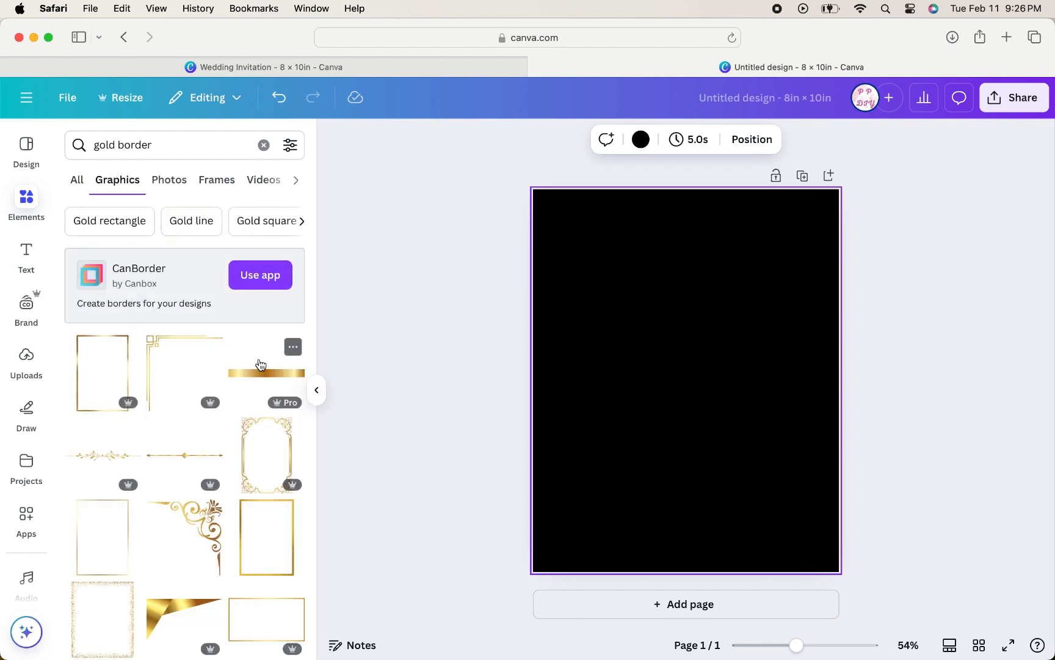
- Add the gold double-line corner border with small squares and place it in the page's upper-left corner
scroll(214, 411, "down", 2)
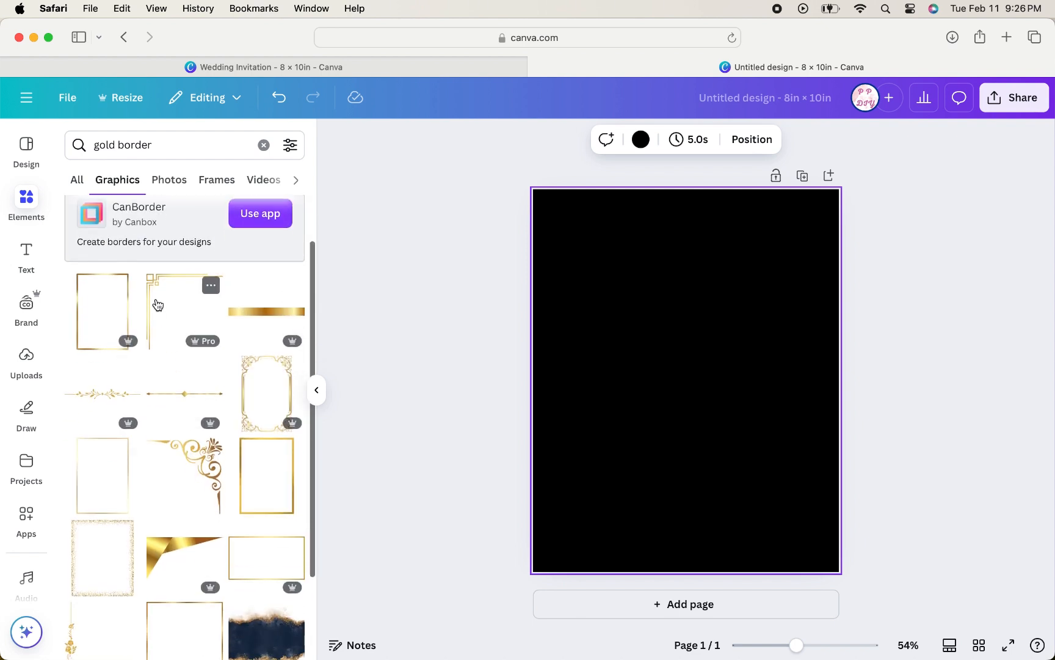
left_click(158, 305)
left_click_drag(702, 396, 625, 271)
left_click(925, 365)
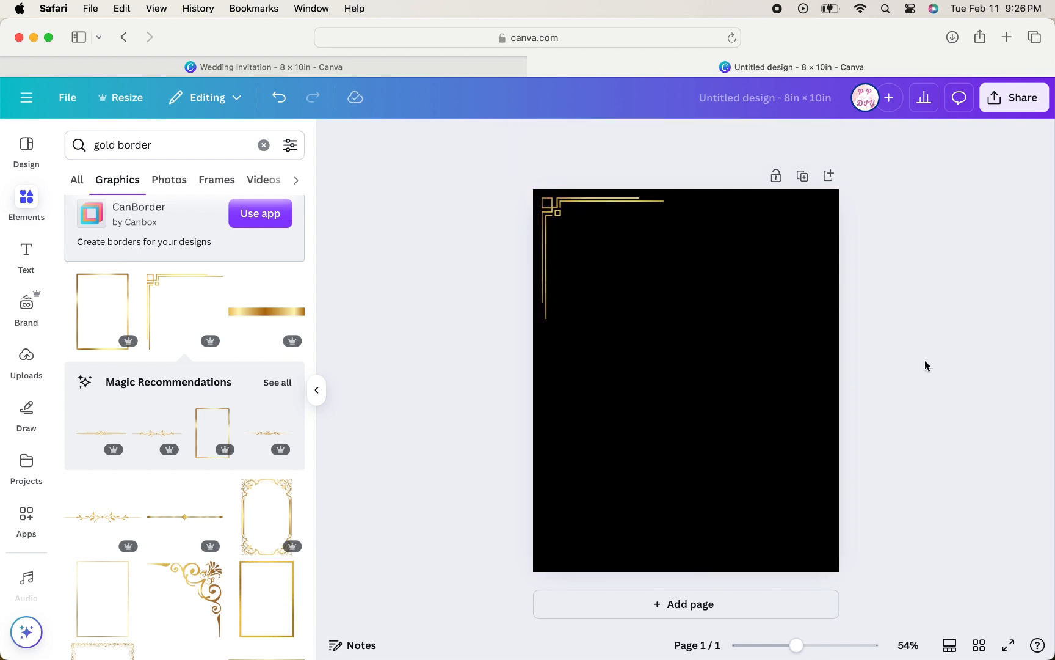
- Duplicate the gold corner border, flip the copy vertically and horizontally, and place it in the page's lower-right corner
right_click(613, 283)
left_click(619, 355)
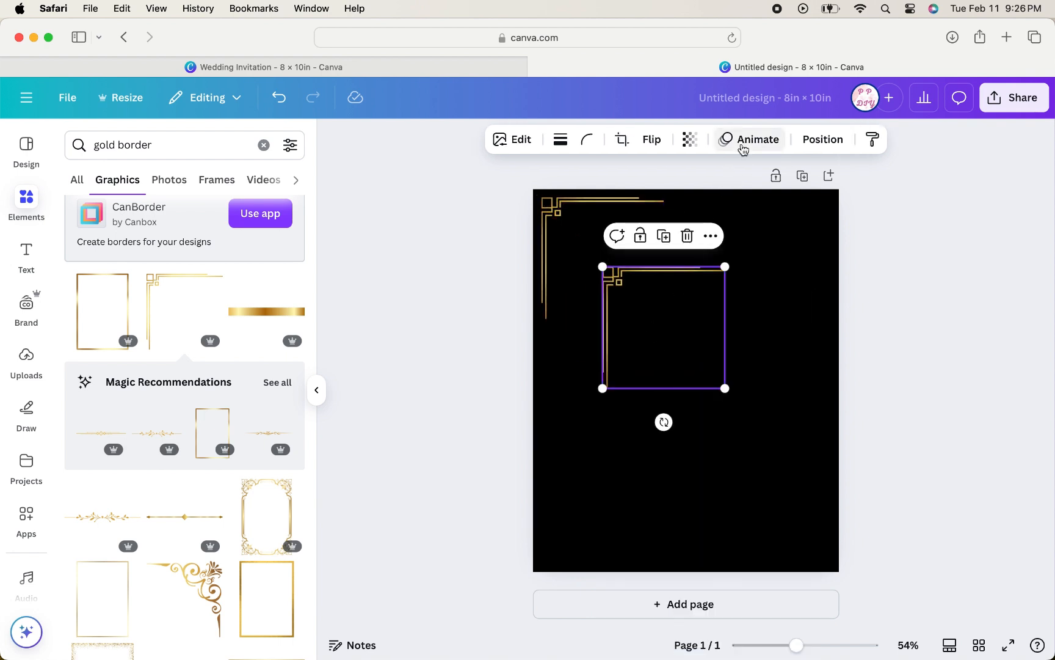
left_click(652, 139)
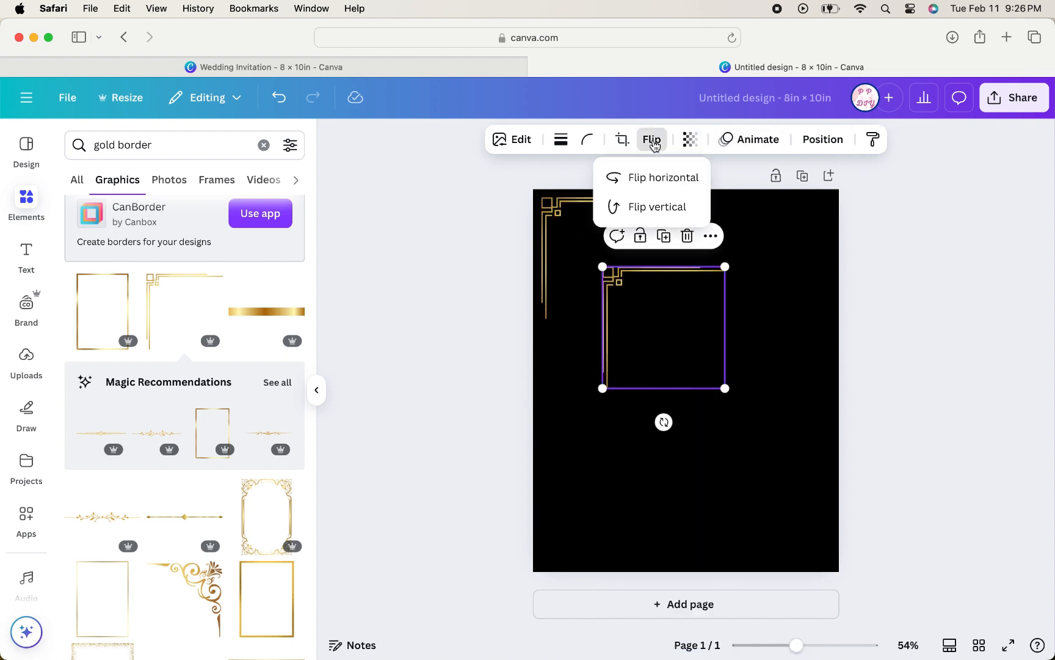
left_click(649, 211)
left_click(660, 178)
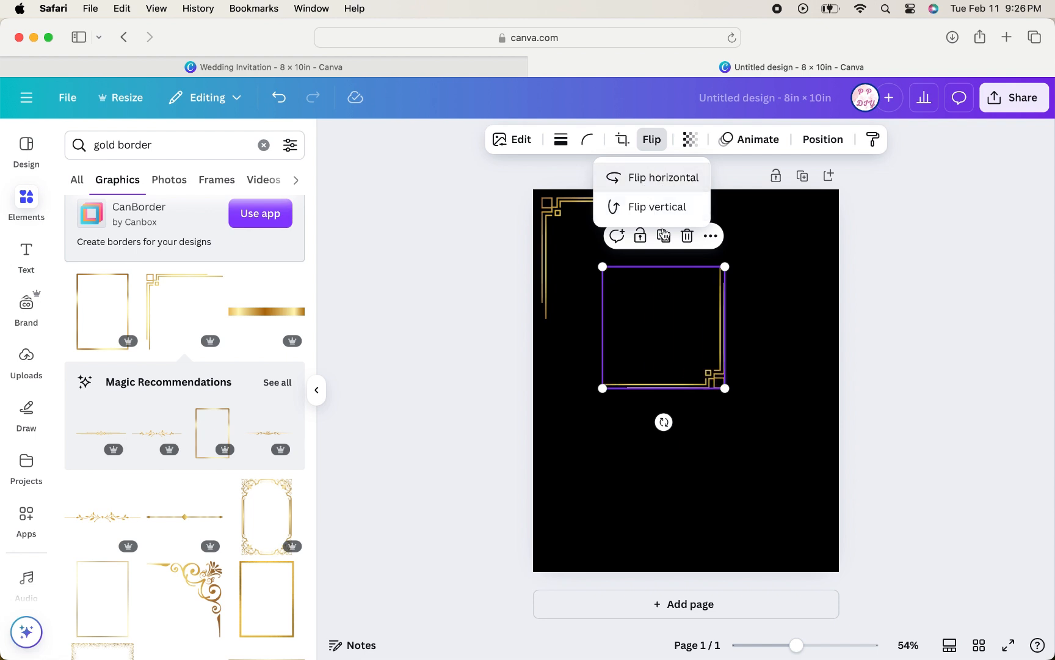
left_click_drag(690, 342, 797, 492)
left_click(902, 482)
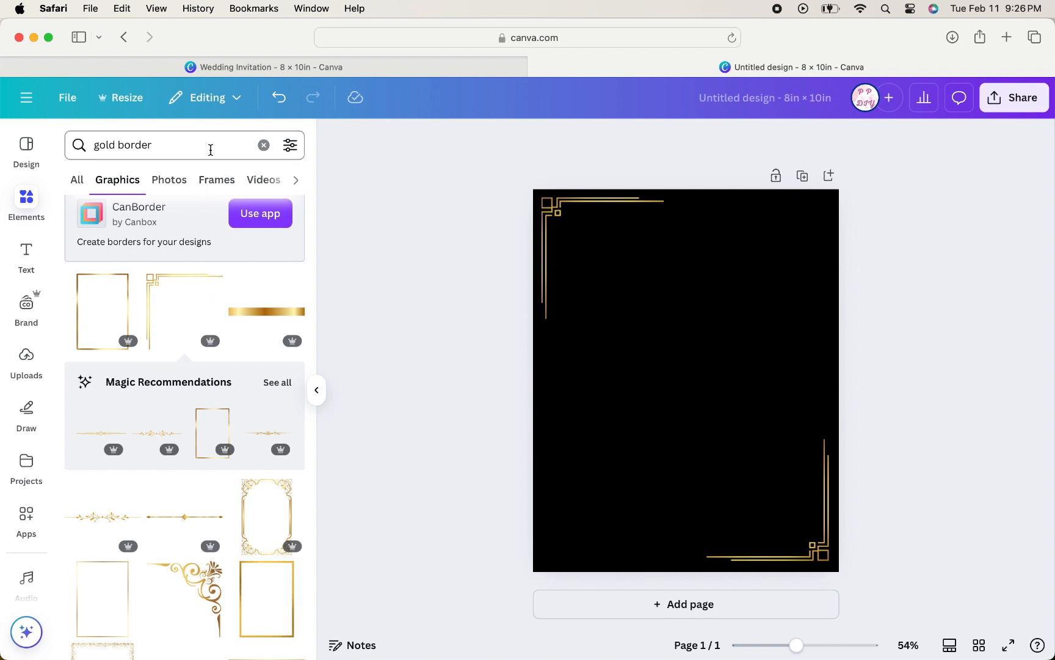
- Shorten the element search to "gold" and run it on the graphics
left_click(210, 150)
key("BackSpace")
key("BackSpace")
key("BackSpace")
key("BackSpace")
key("BackSpace")
key("BackSpace")
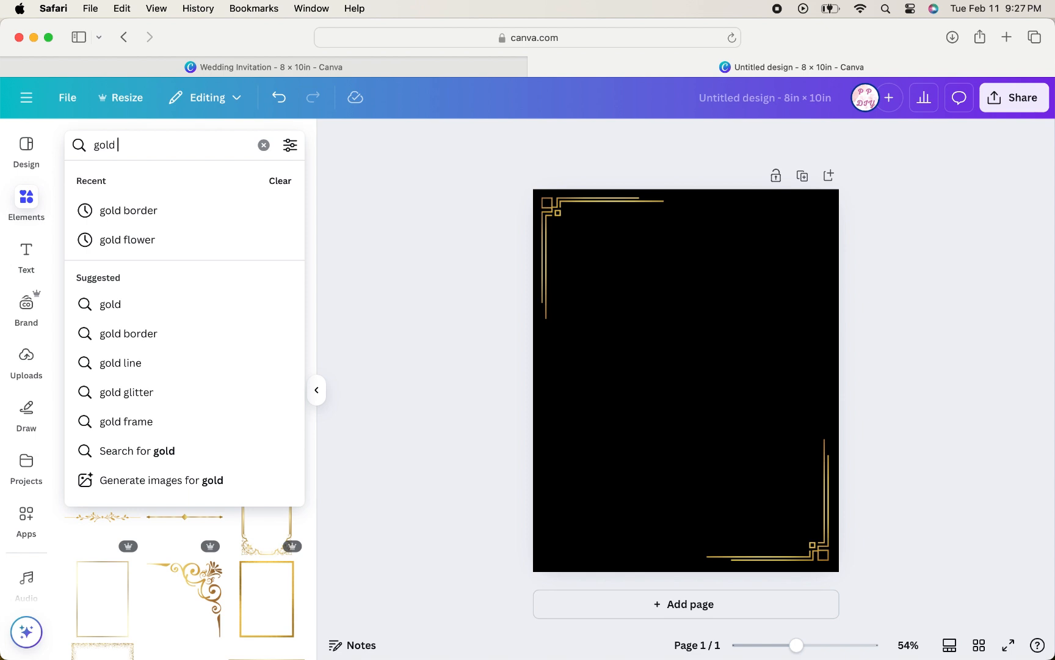
key("Return")
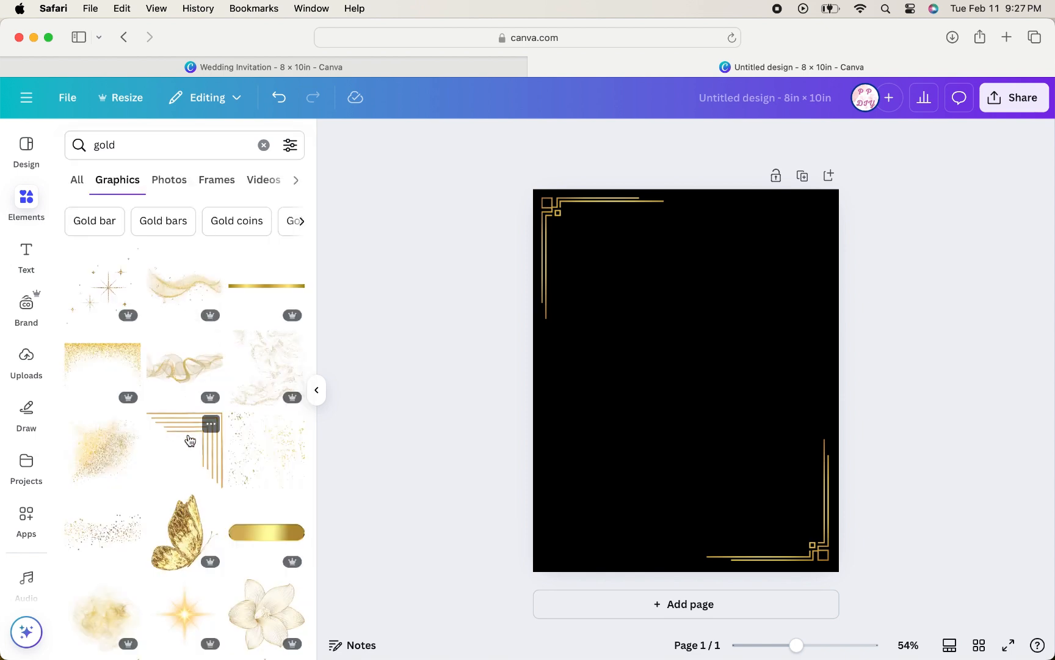
- Add the Egypt Gold Sprinkles Simple Square graphic and enlarge it to cover the whole page
left_click(249, 457)
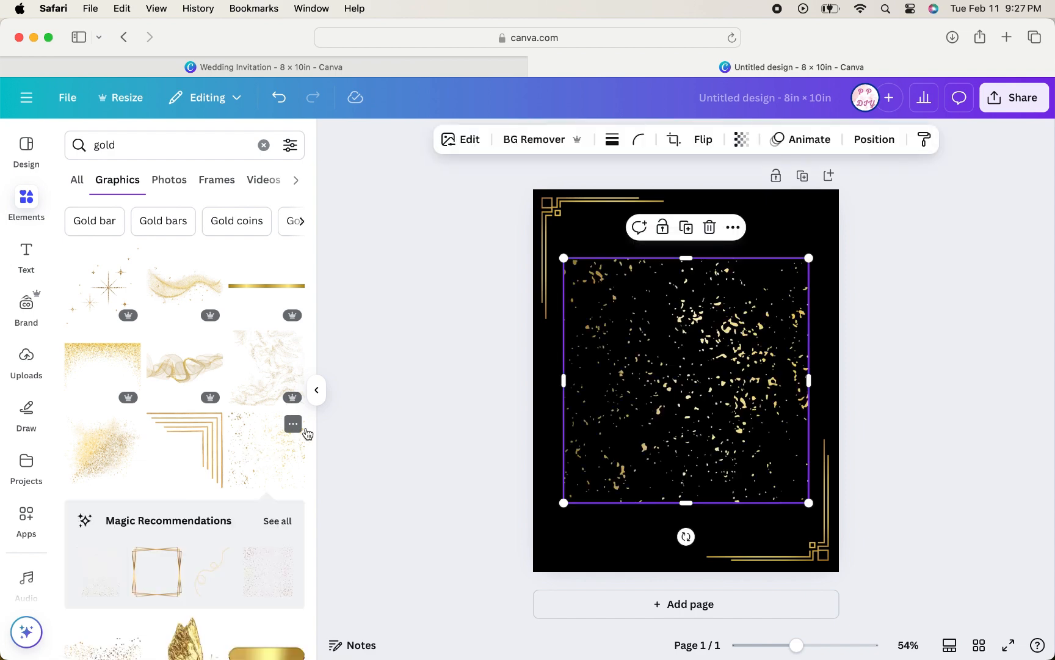
left_click(296, 425)
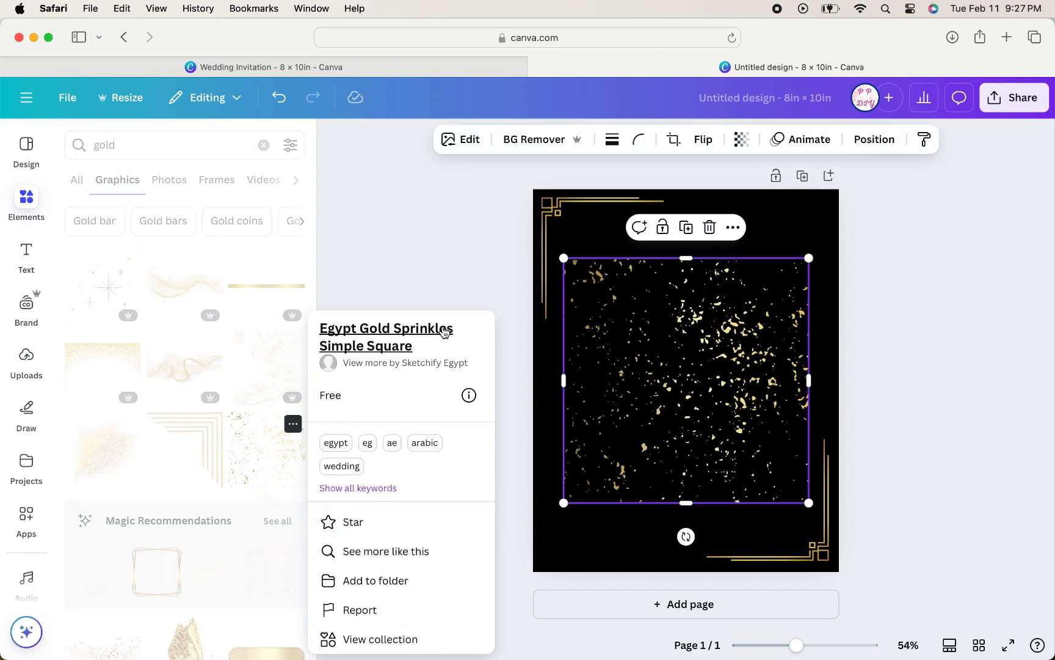
left_click(426, 244)
left_click_drag(710, 364, 680, 296)
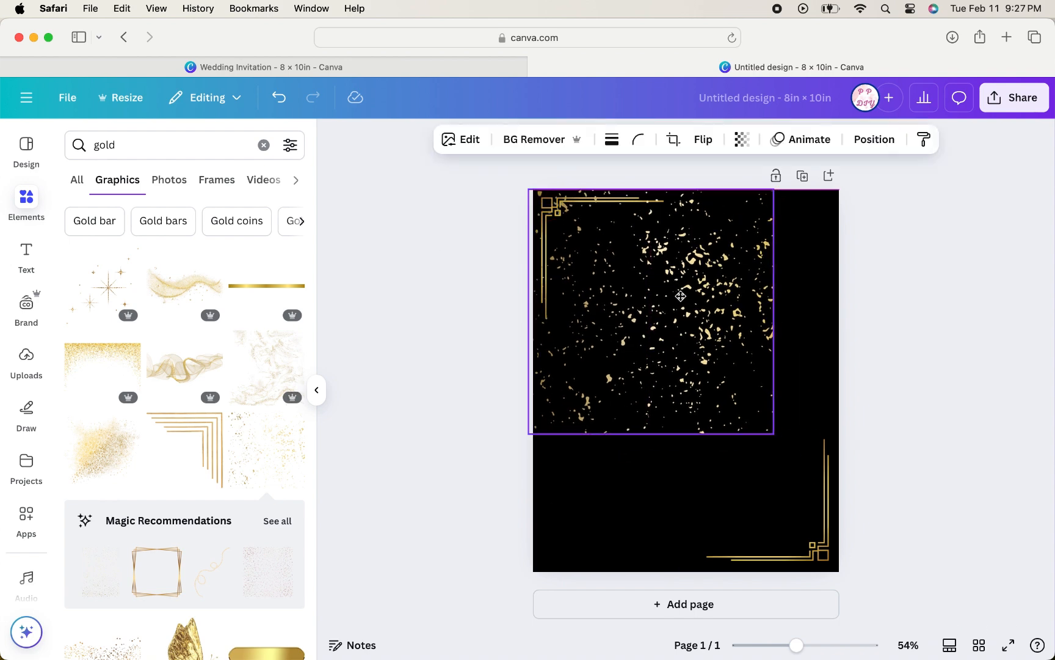
left_click_drag(778, 434, 946, 606)
left_click_drag(747, 391, 646, 379)
- Send the gold sprinkles graphic to the back and set its transparency to 22
right_click(646, 380)
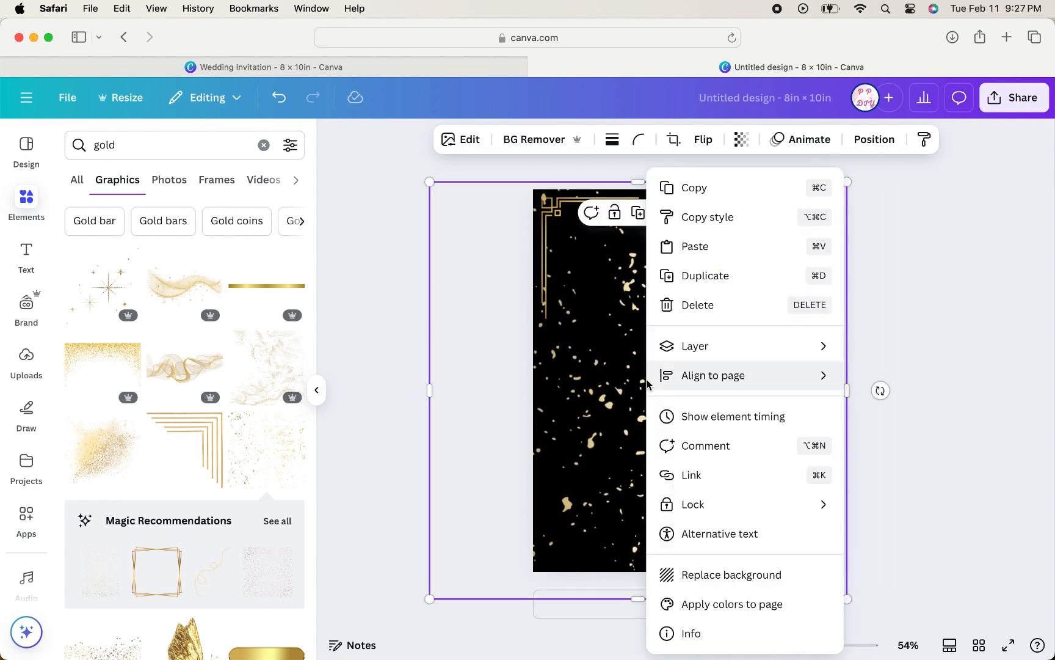
mouse_move(706, 349)
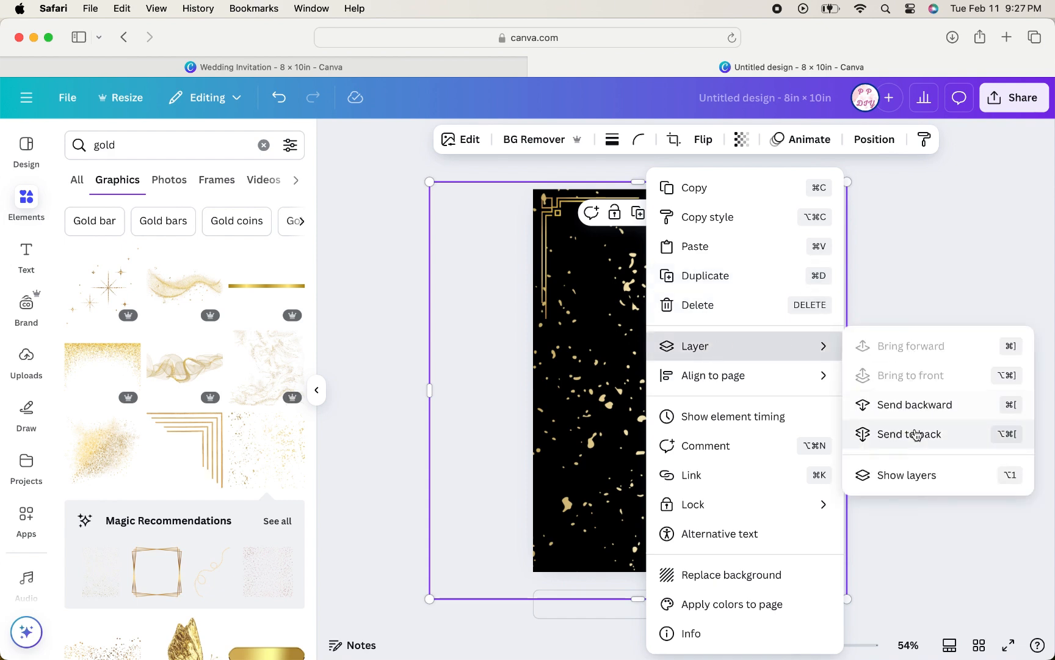
left_click(916, 435)
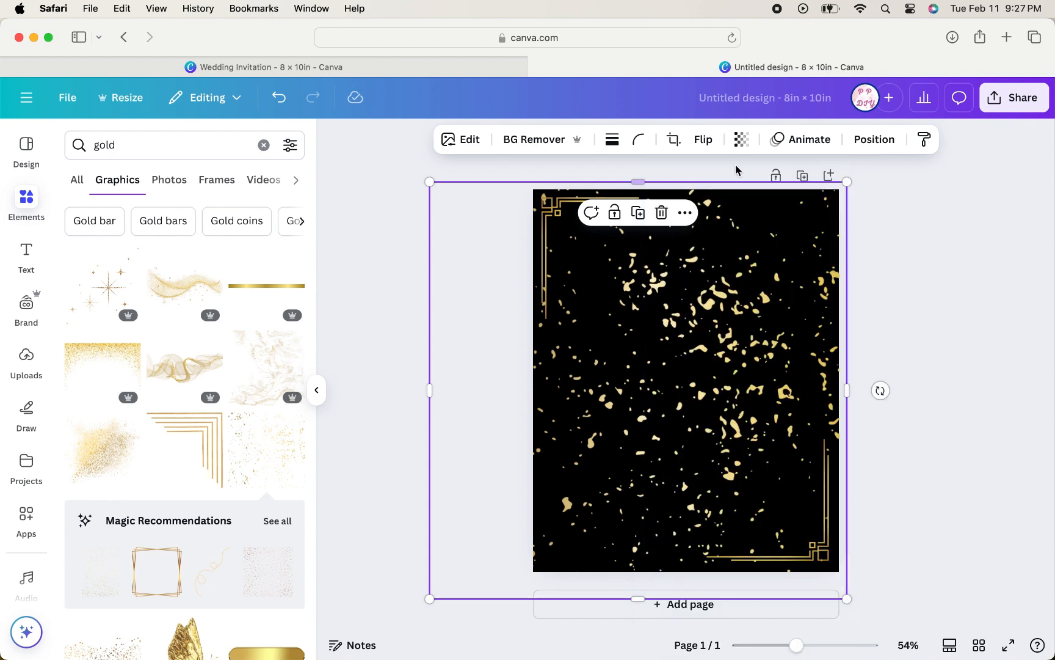
left_click(742, 140)
left_click_drag(775, 199, 692, 202)
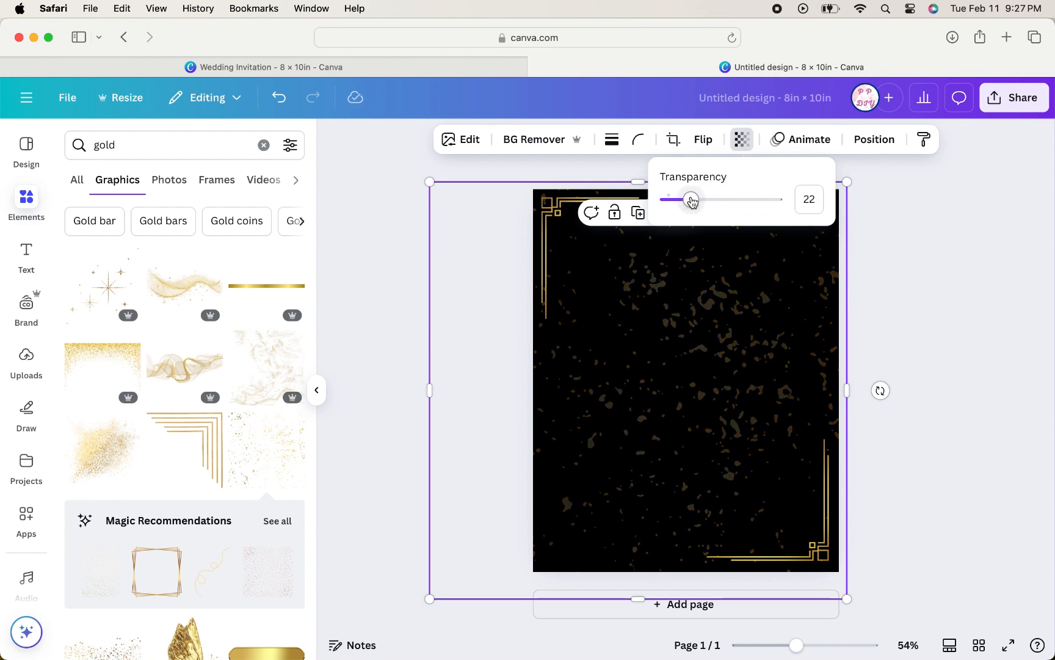
left_click(956, 309)
left_click(956, 309)
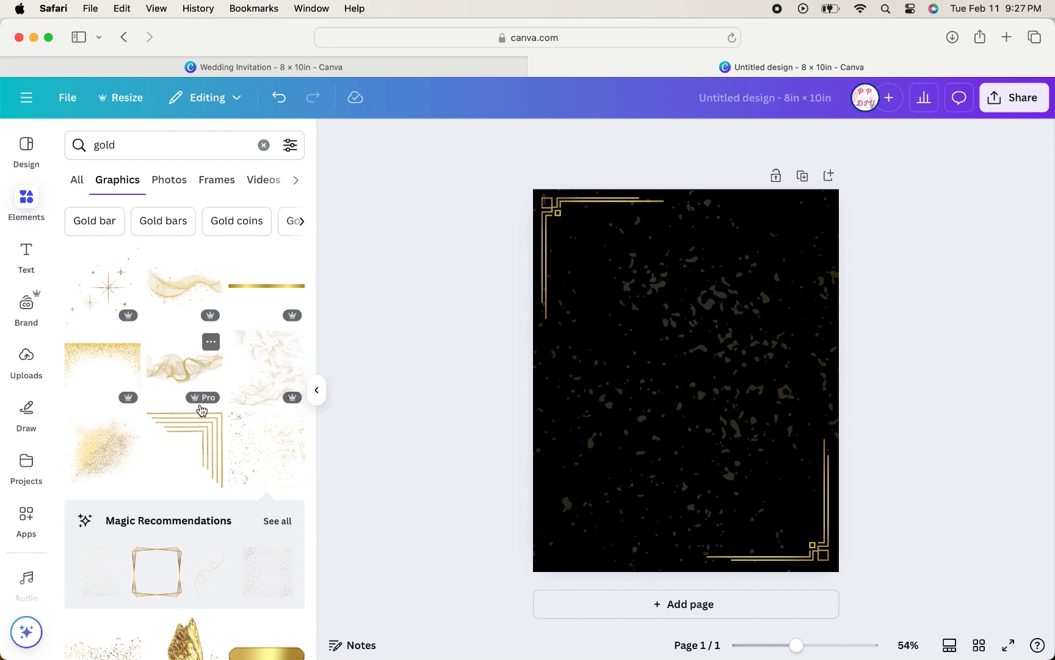
- Search the graphics for "gold flower"
scroll(201, 409, "down", 15)
scroll(201, 407, "up", 15)
left_click(162, 145)
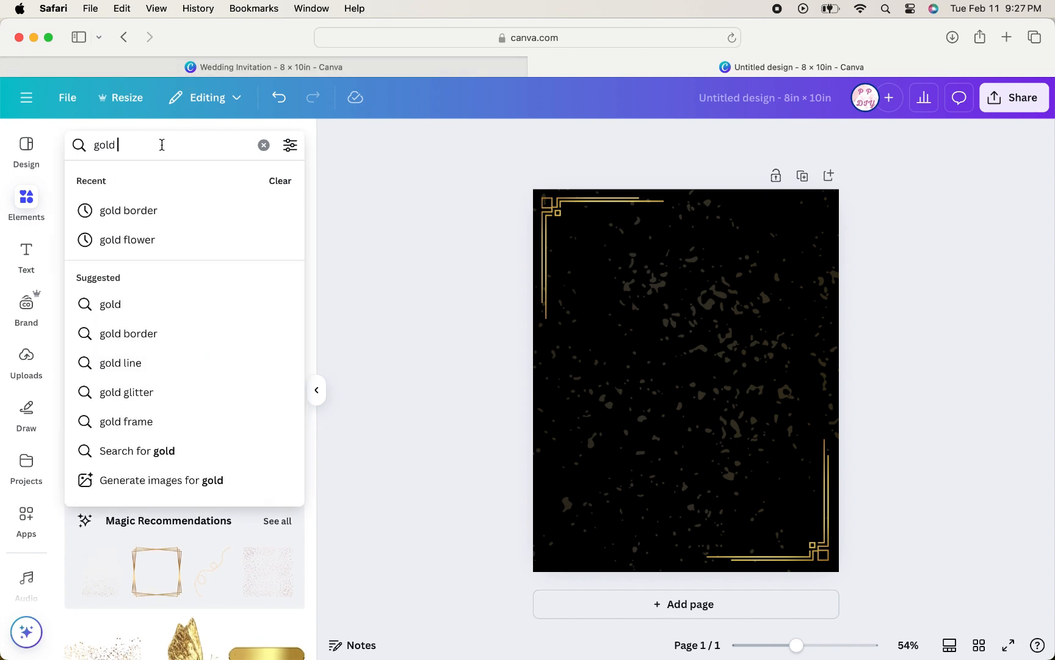
type("flower")
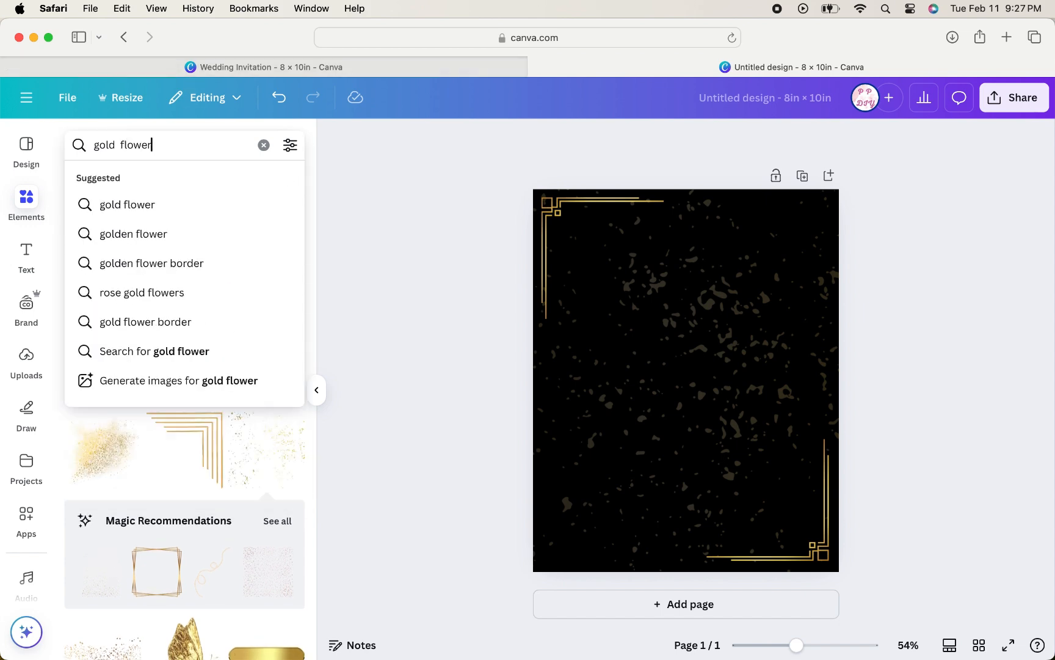
key("Return")
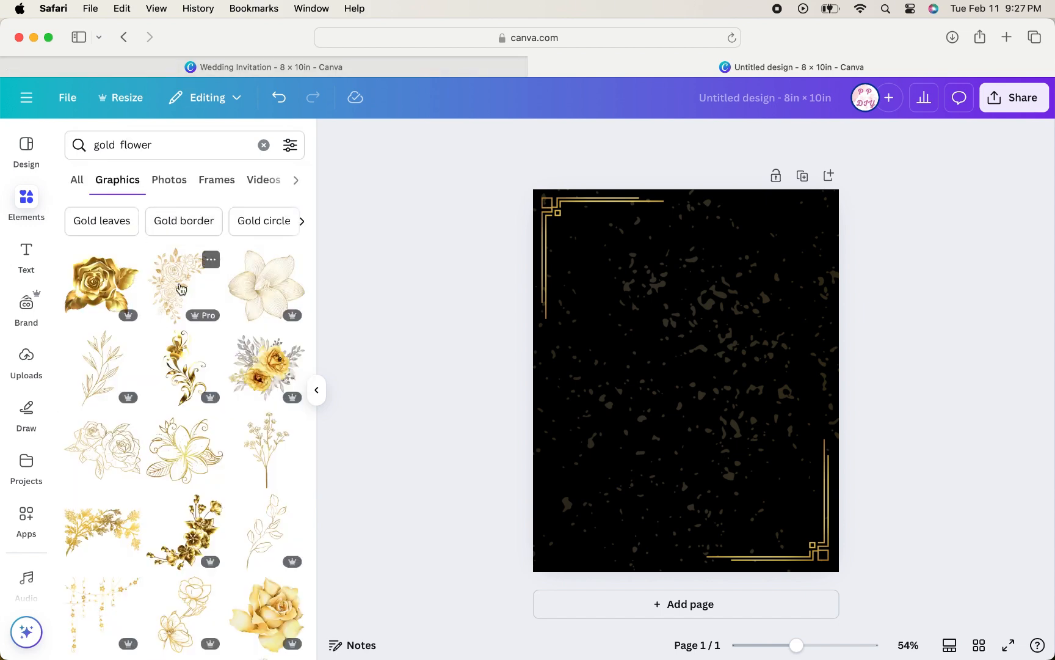
- Add the gold rose corner bouquet, shrink and rotate it, and fit it into the page's upper-right corner
left_click(181, 289)
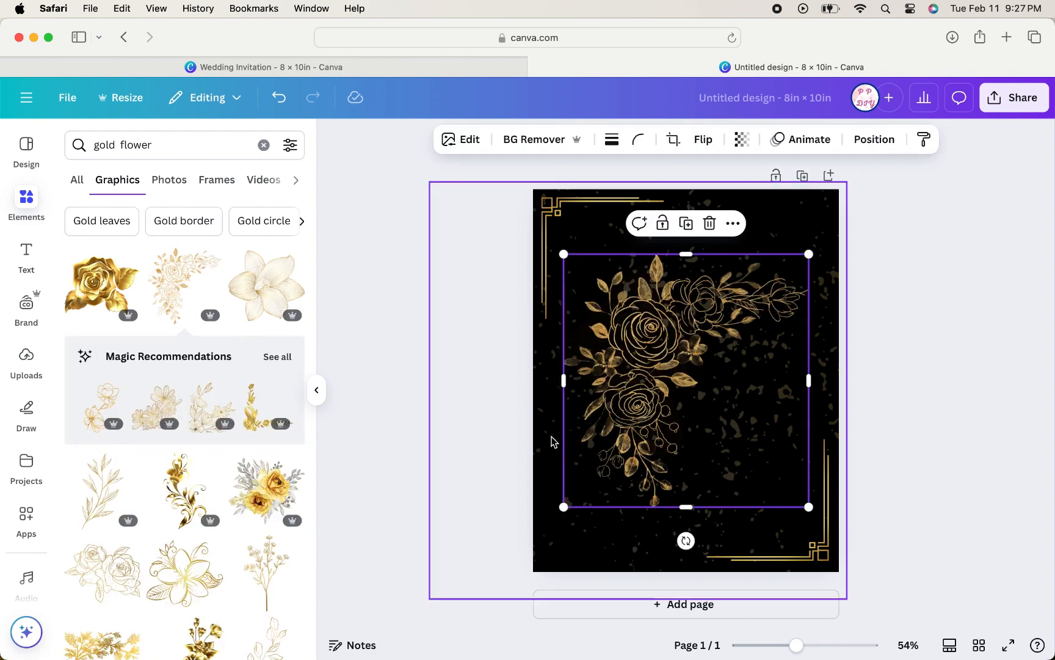
left_click_drag(563, 507, 629, 428)
left_click_drag(722, 463, 604, 332)
left_click_drag(744, 318, 775, 255)
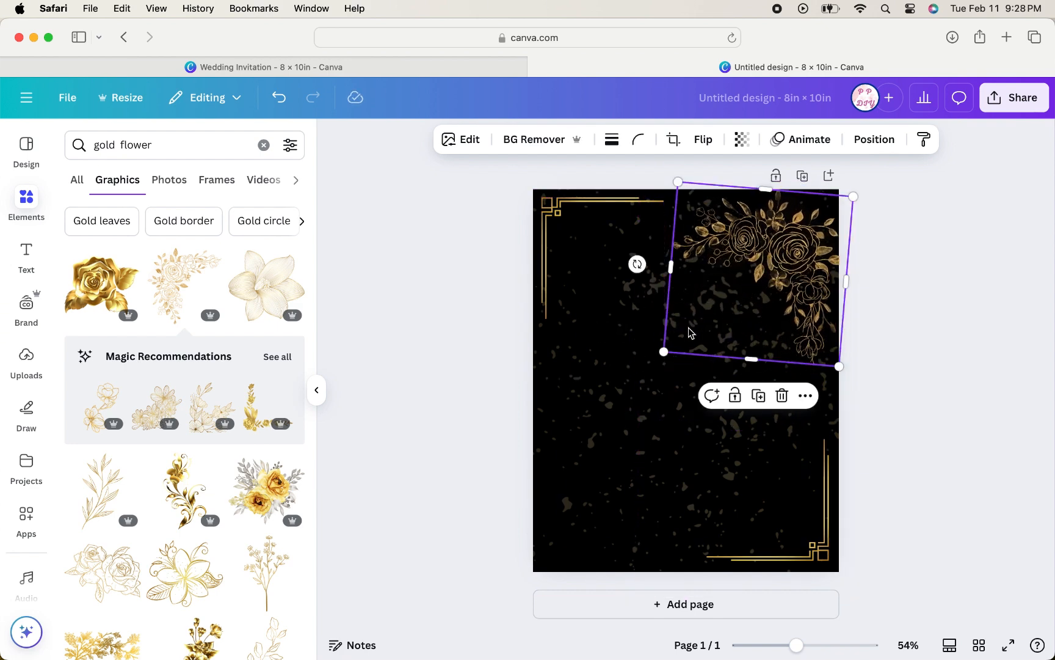
left_click_drag(666, 349, 719, 308)
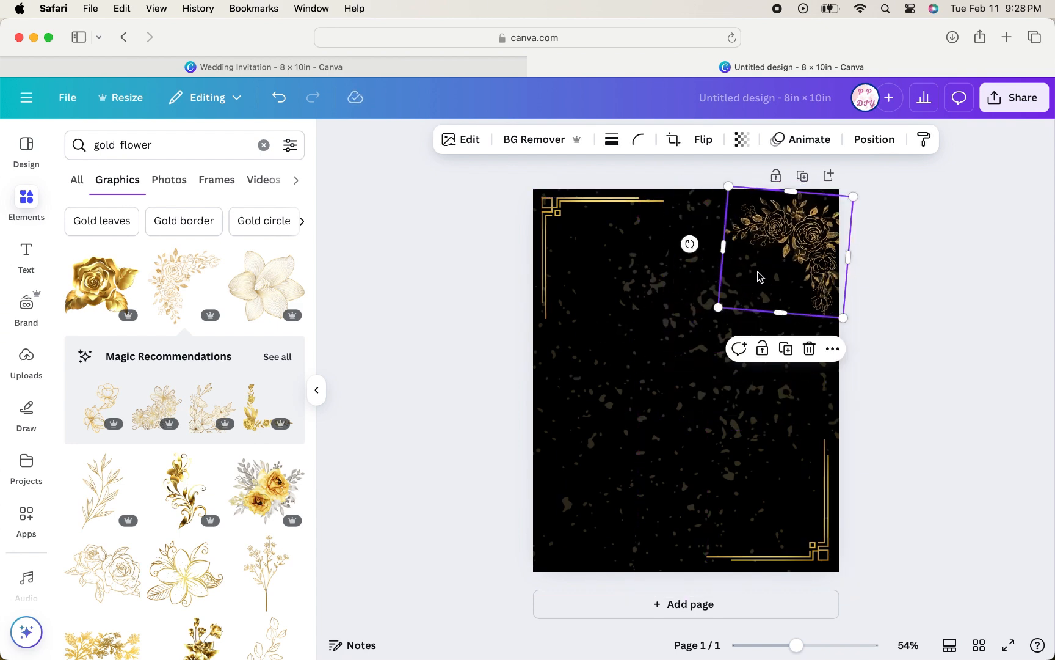
left_click_drag(770, 269, 776, 255)
- Duplicate the gold rose corner bouquet and move the copy to the middle of the page
right_click(787, 239)
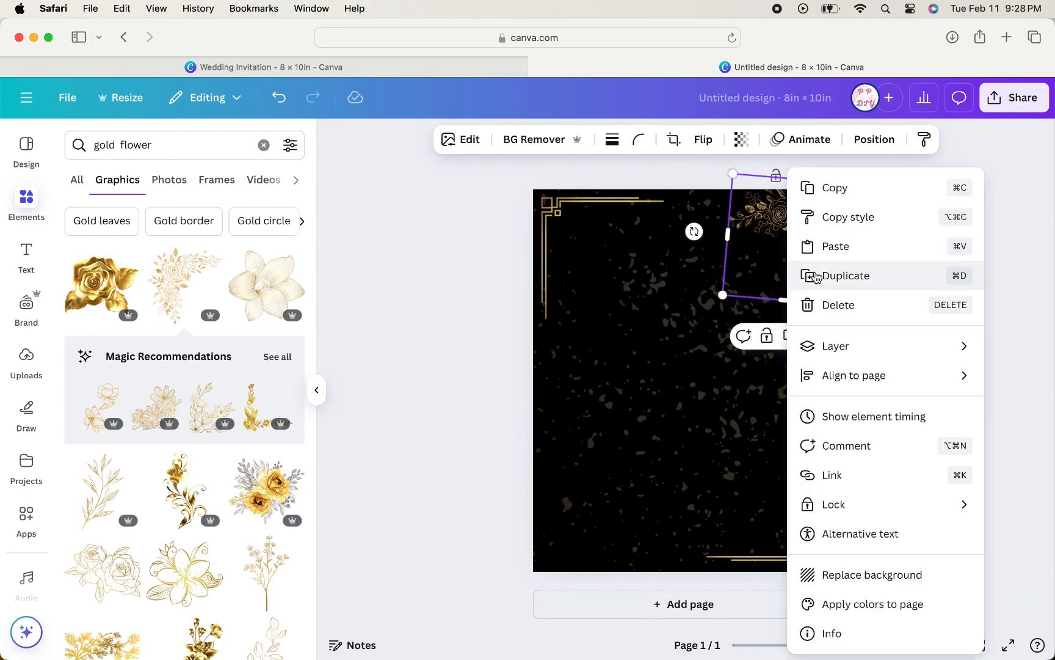
left_click(820, 278)
left_click_drag(821, 267, 705, 418)
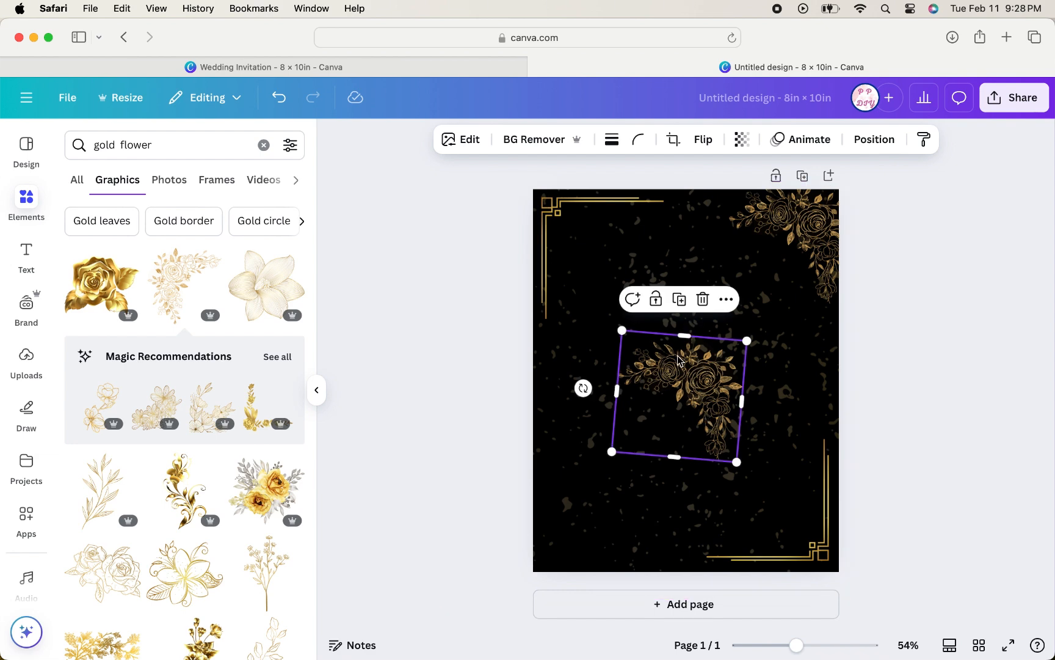
- Flip the copied bouquet horizontally and vertically, and fit it into the page's lower-left corner
right_click(678, 379)
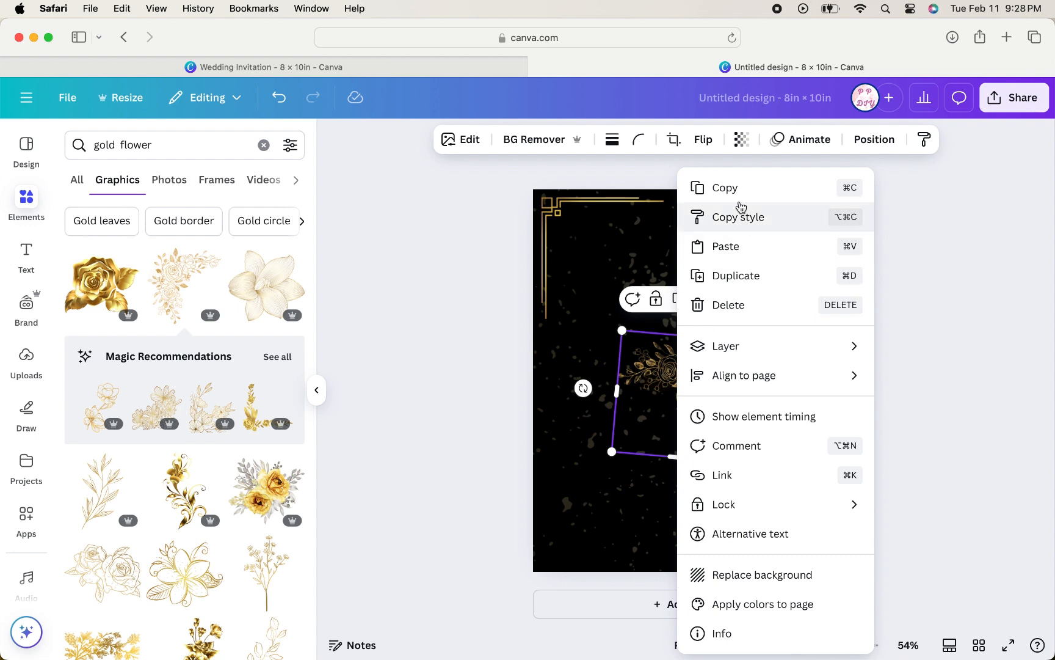
left_click(701, 149)
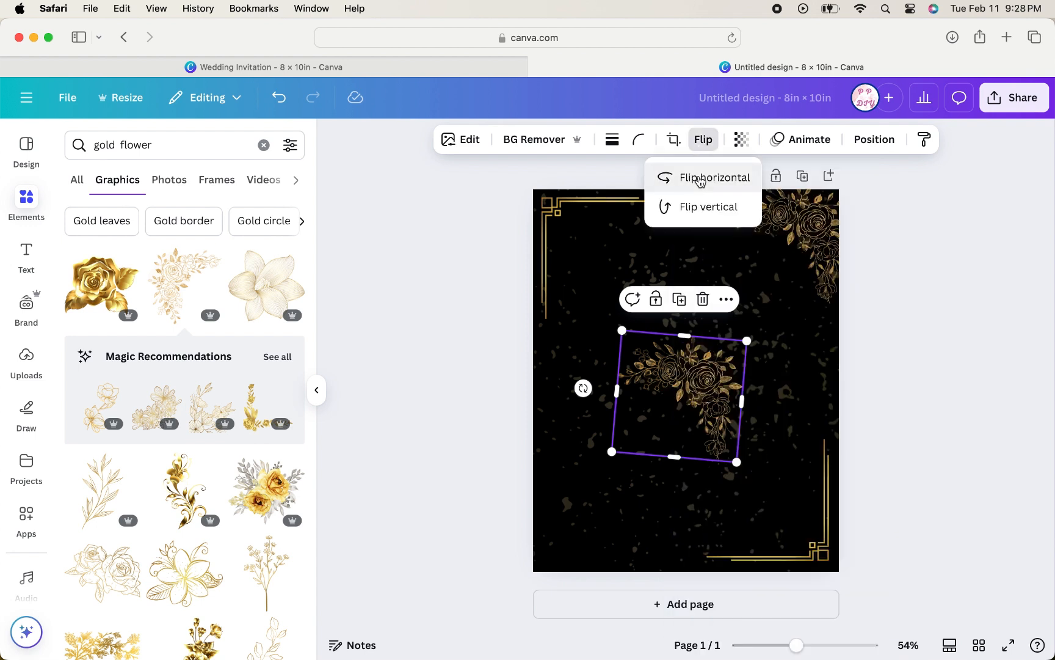
left_click(697, 176)
left_click(702, 208)
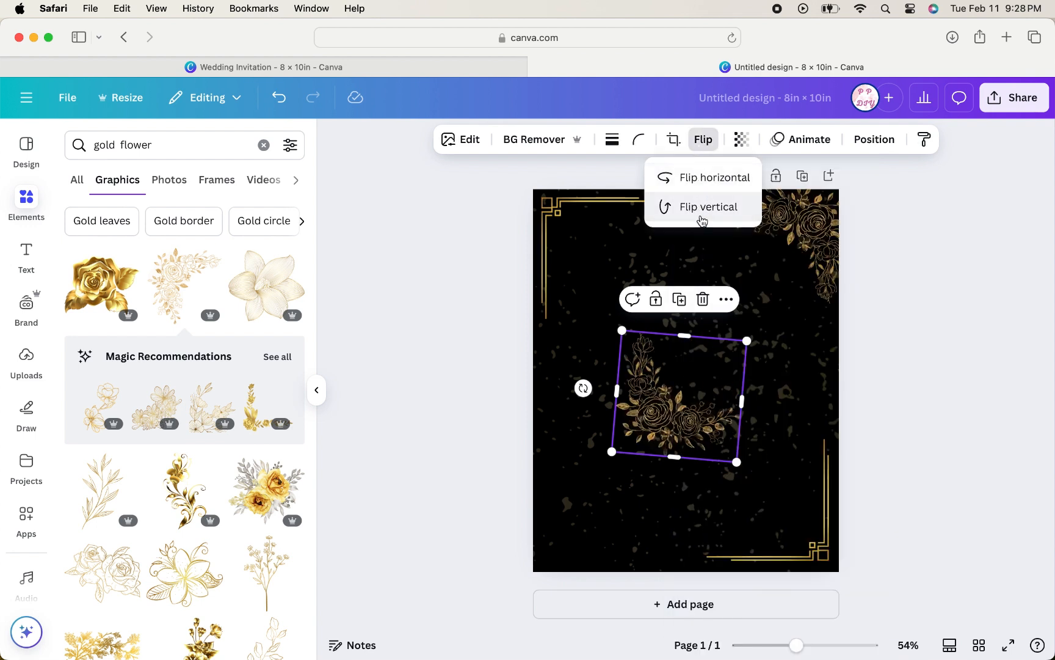
left_click(667, 416)
left_click_drag(667, 416, 575, 541)
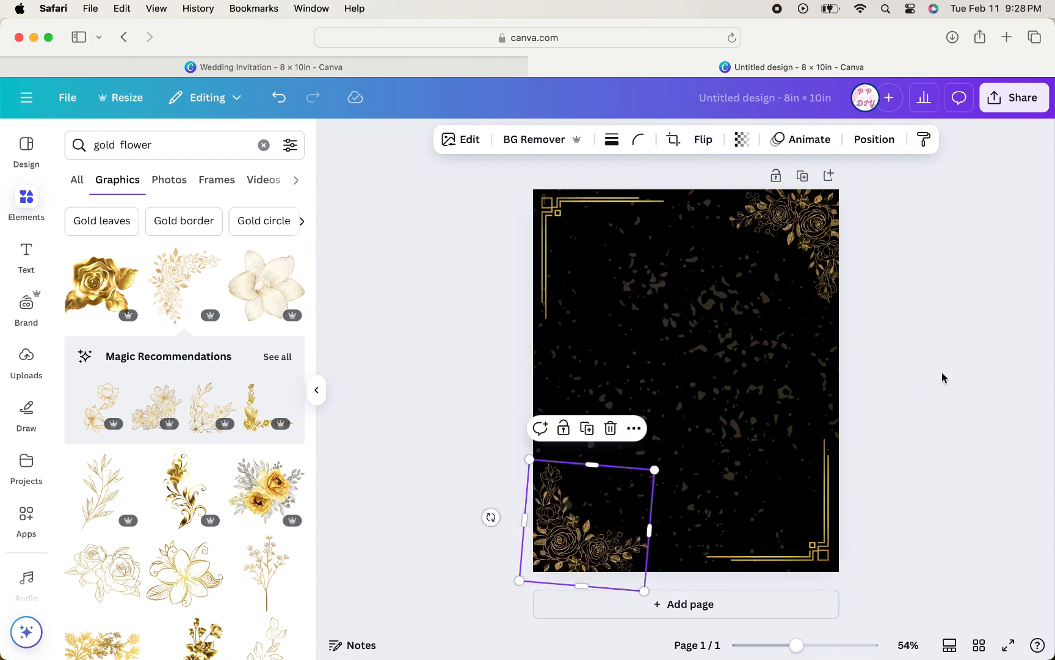
left_click(960, 377)
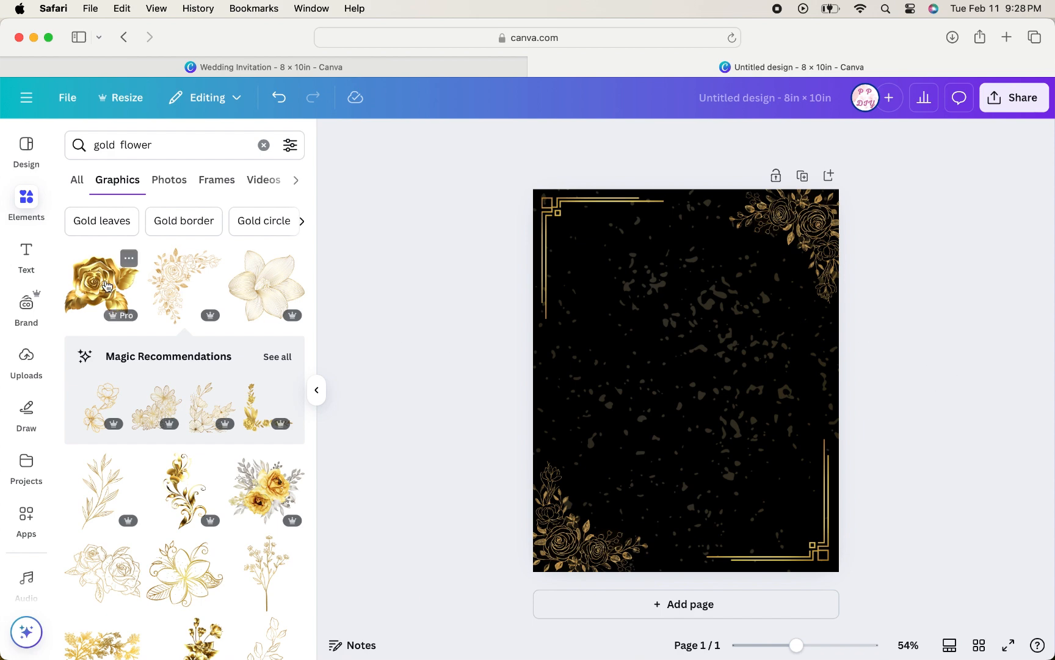
- Add a heading reading "Together with their parents" and move it to the upper part of the page
left_click(26, 256)
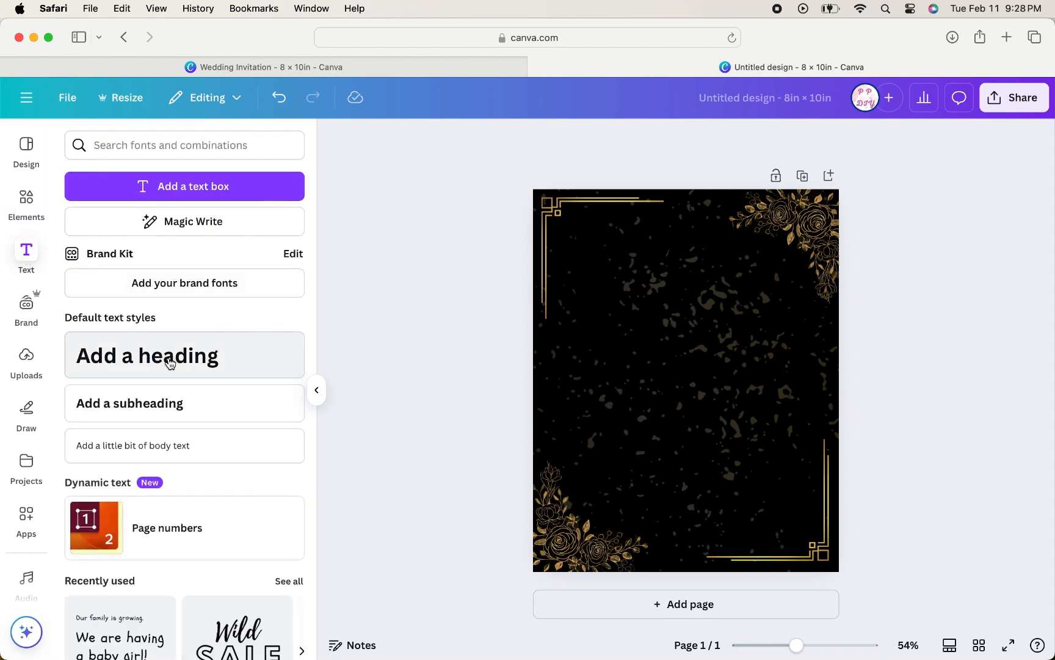
left_click(170, 364)
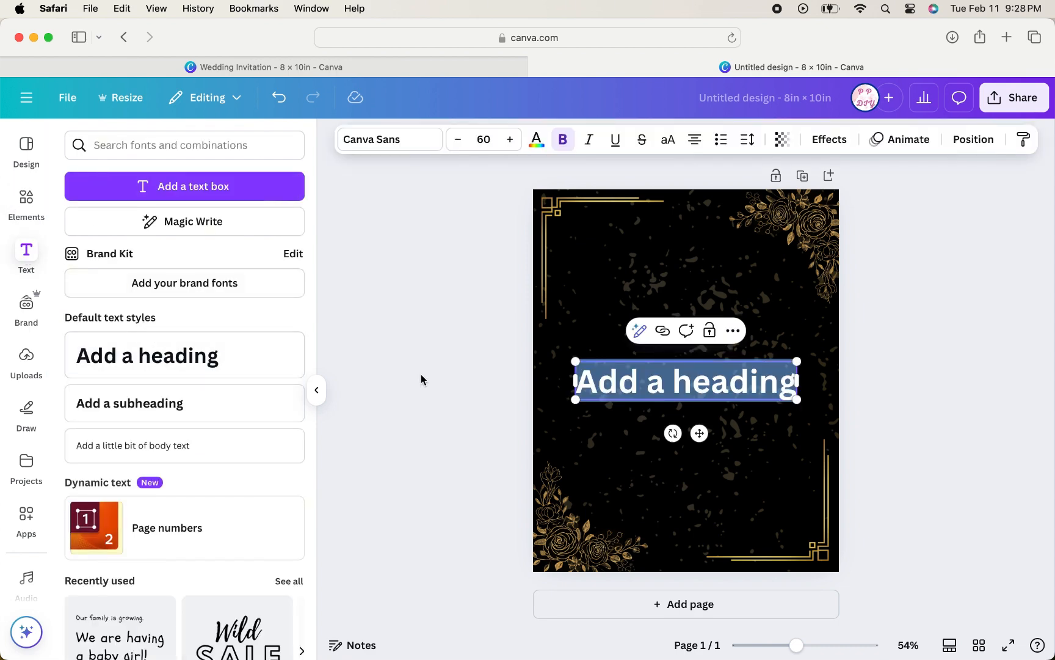
key("BackSpace")
type("To")
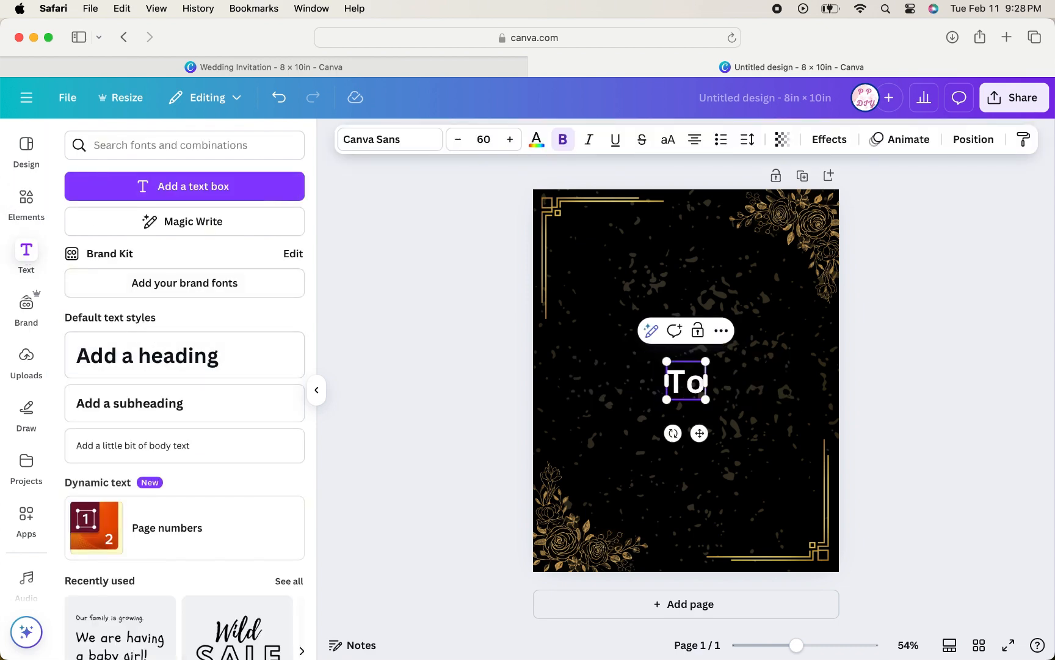
type("get")
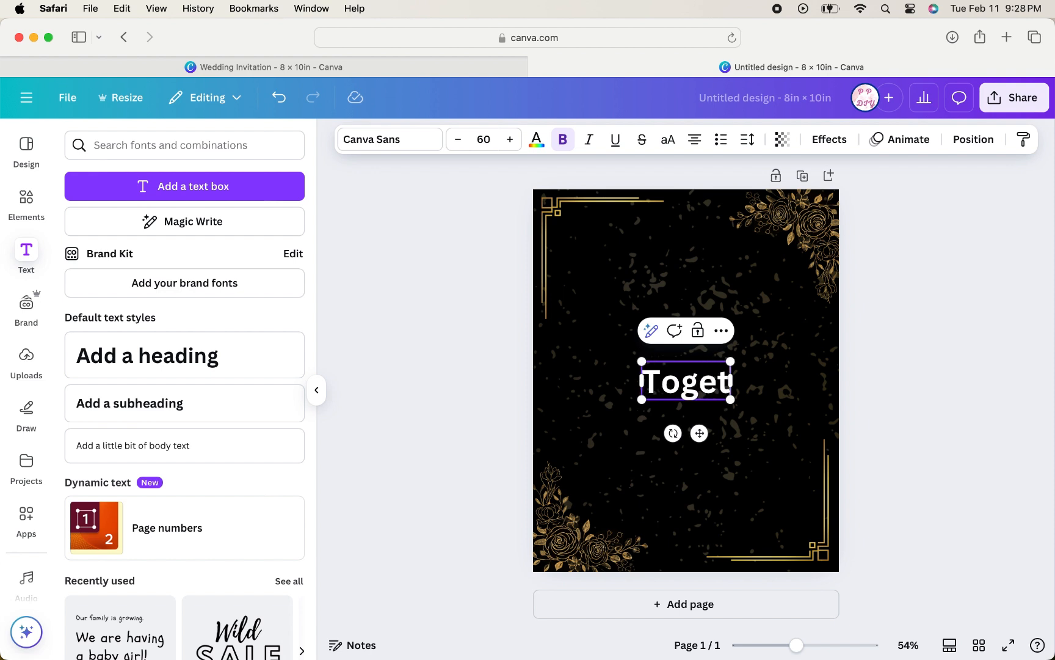
type("her with")
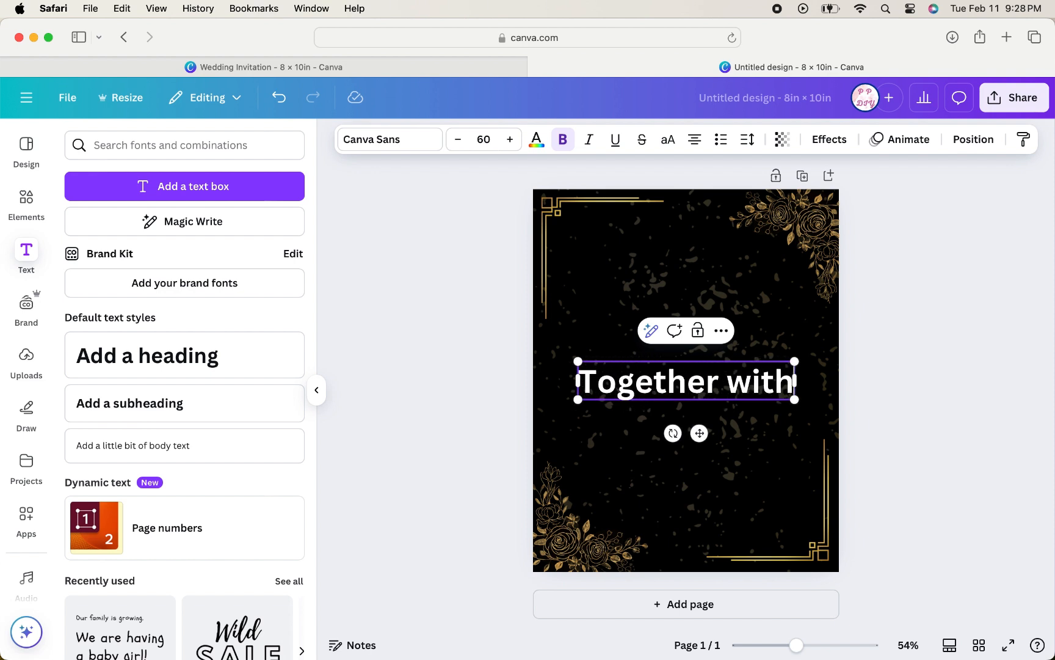
type(" their ")
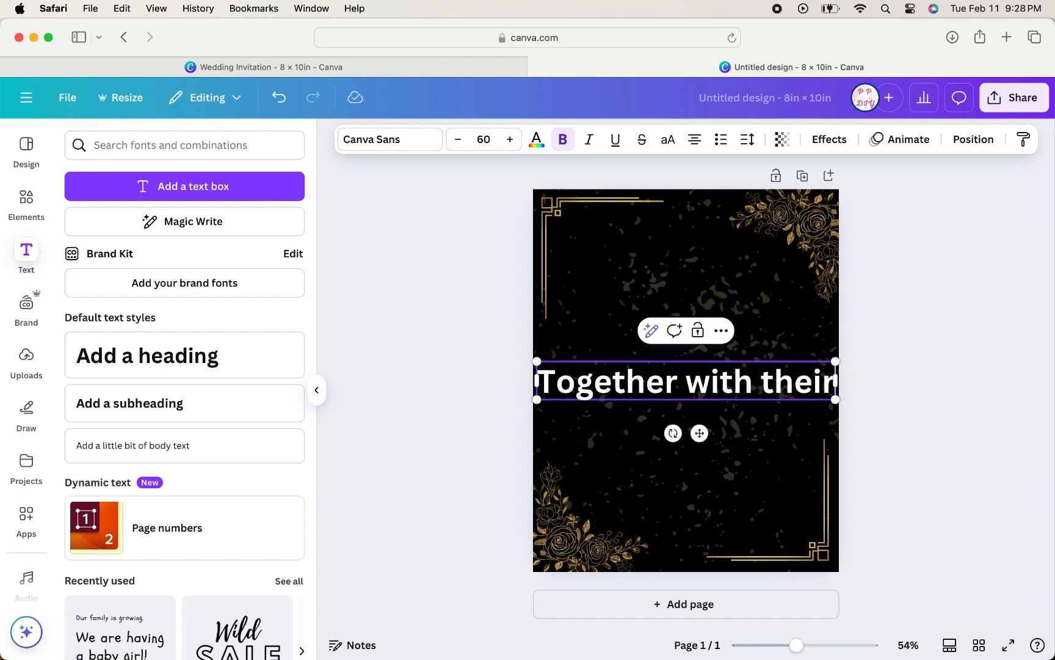
type("parents")
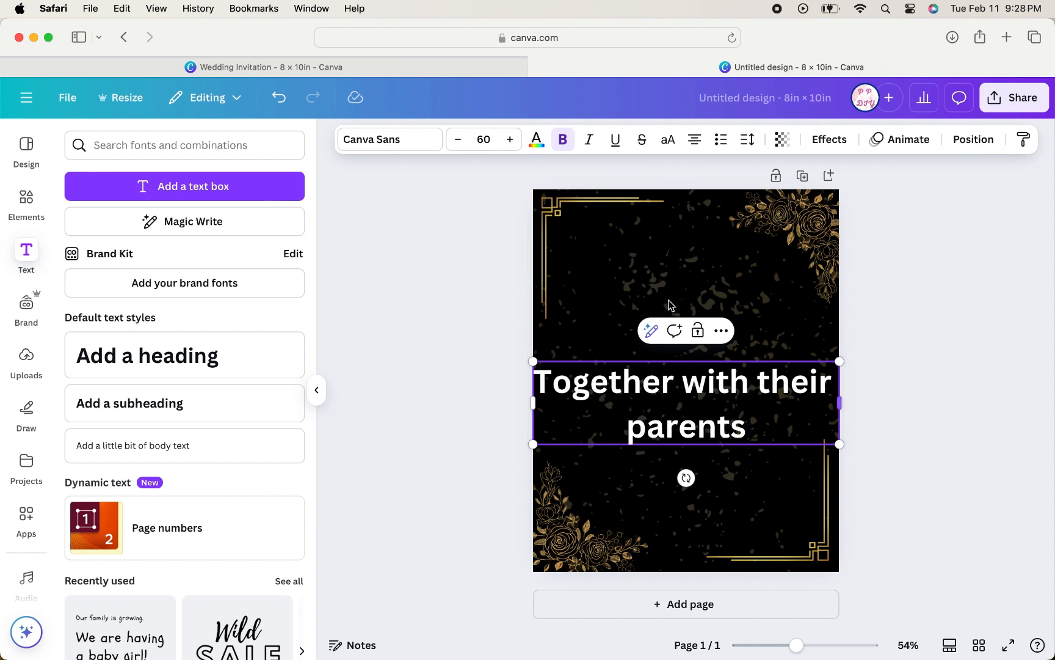
left_click(887, 411)
left_click(758, 407)
left_click_drag(759, 407, 756, 290)
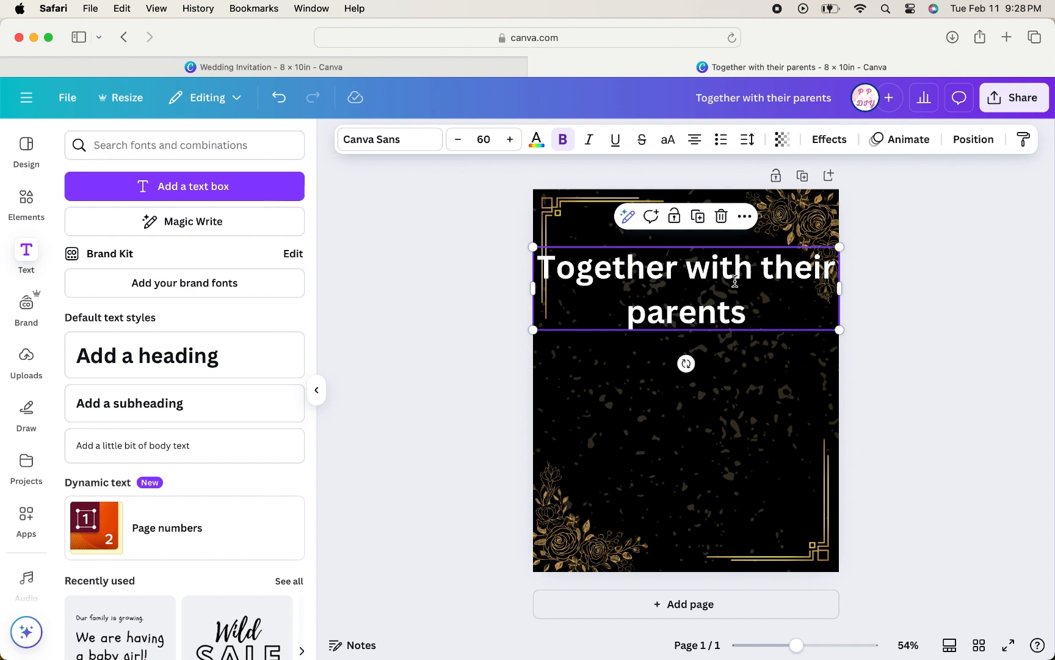
- Change the font of the "Together with their parents" heading to Horizon
left_click(420, 140)
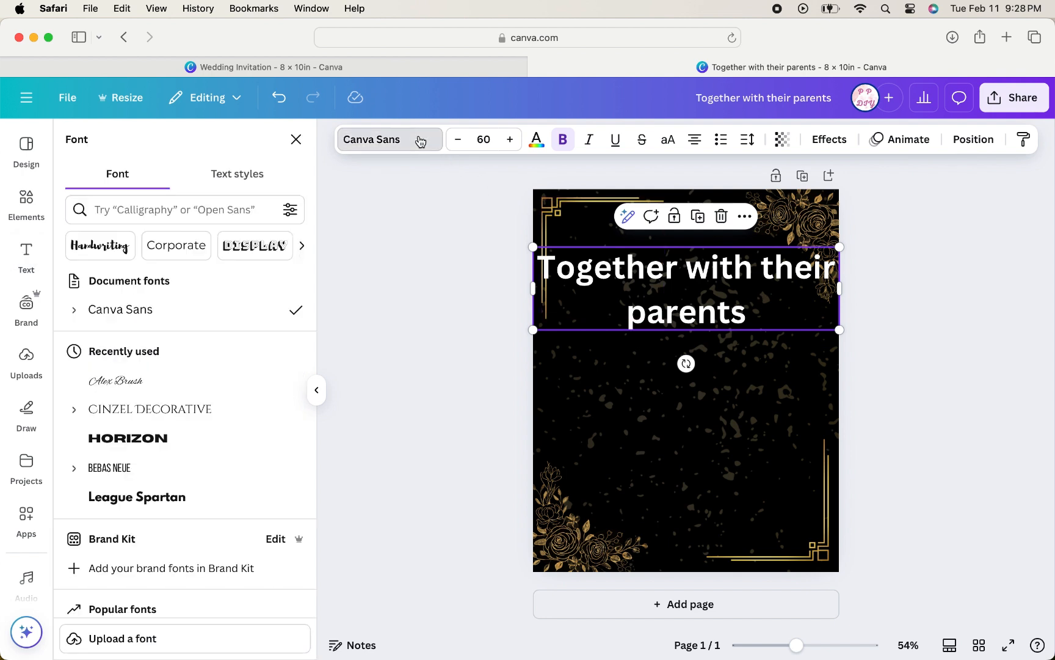
left_click(420, 140)
left_click(421, 140)
left_click(177, 438)
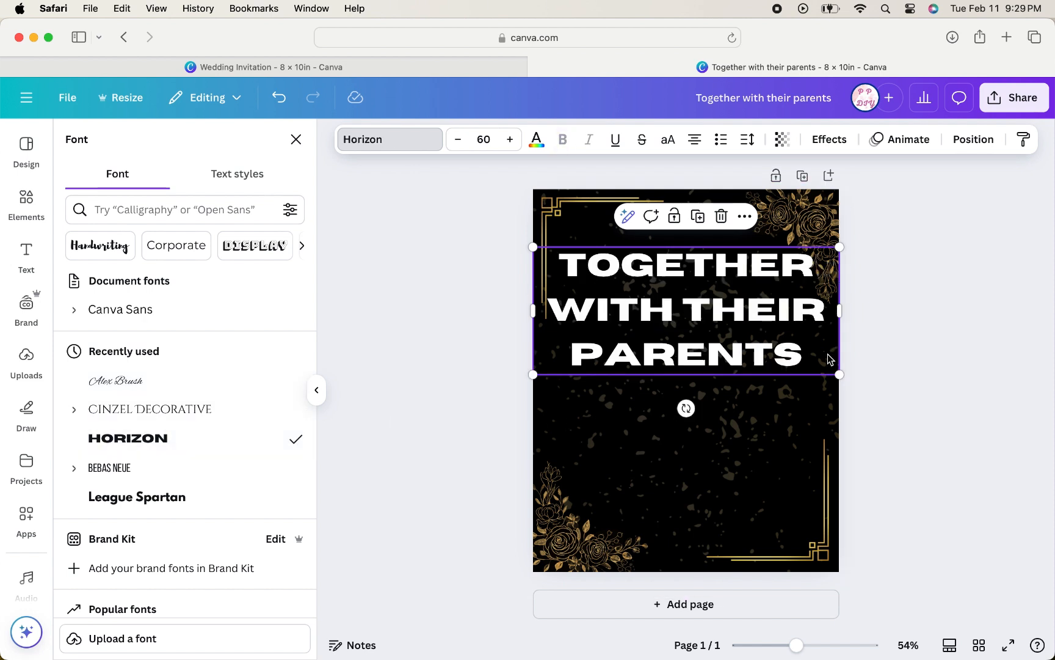
- Shrink the "Together with their parents" heading to one line at about size 16.7 and center it across the page
left_click_drag(840, 375, 777, 287)
left_click(691, 284)
left_click_drag(813, 288, 825, 269)
left_click_drag(691, 294, 704, 332)
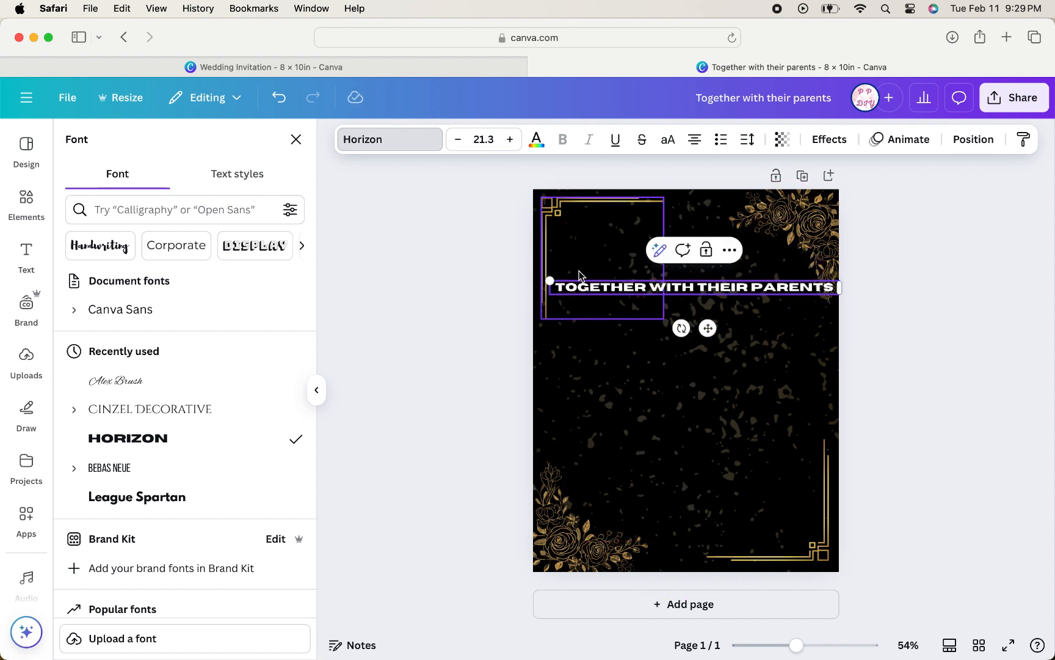
left_click_drag(549, 278, 608, 284)
left_click_drag(739, 328, 701, 315)
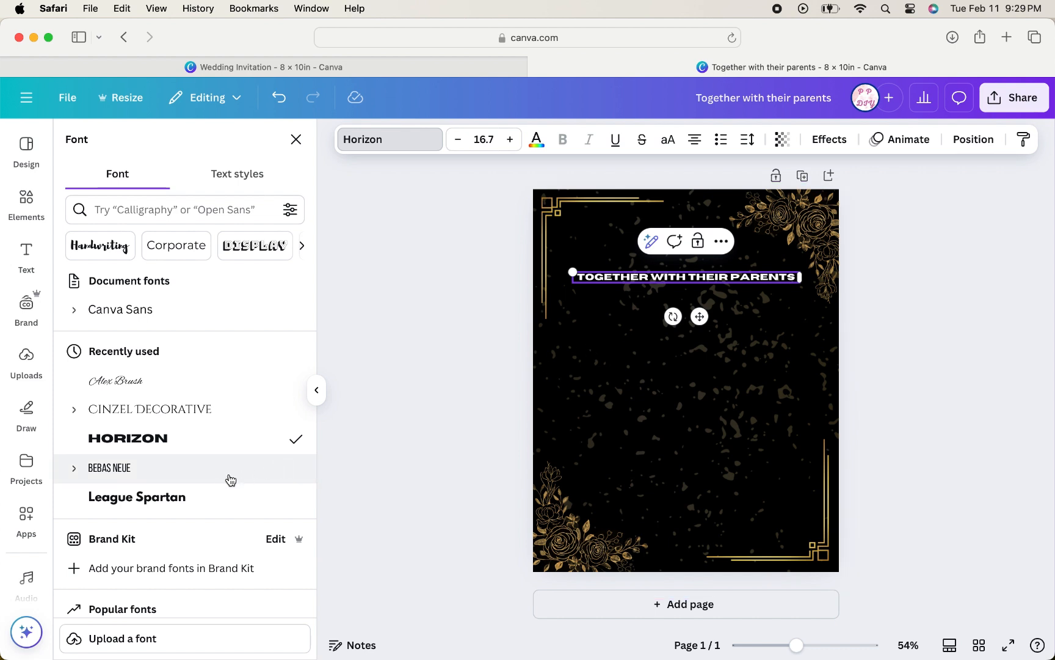
- Set the font of the "Together with their parents" heading to Norwester
scroll(229, 480, "down", 5)
scroll(230, 480, "down", 7)
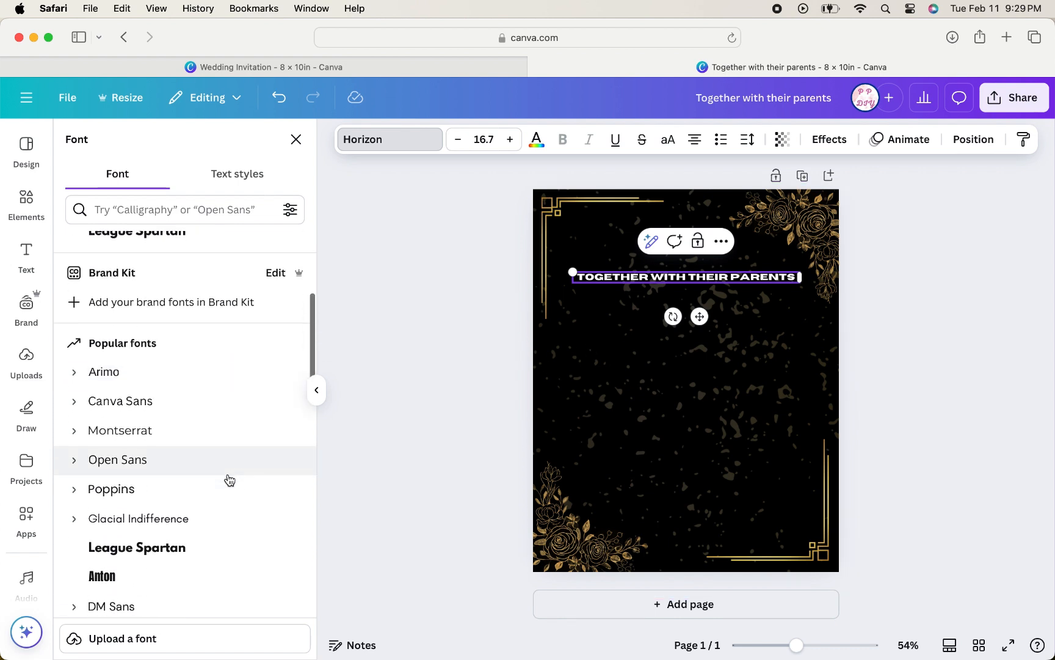
scroll(230, 480, "down", 5)
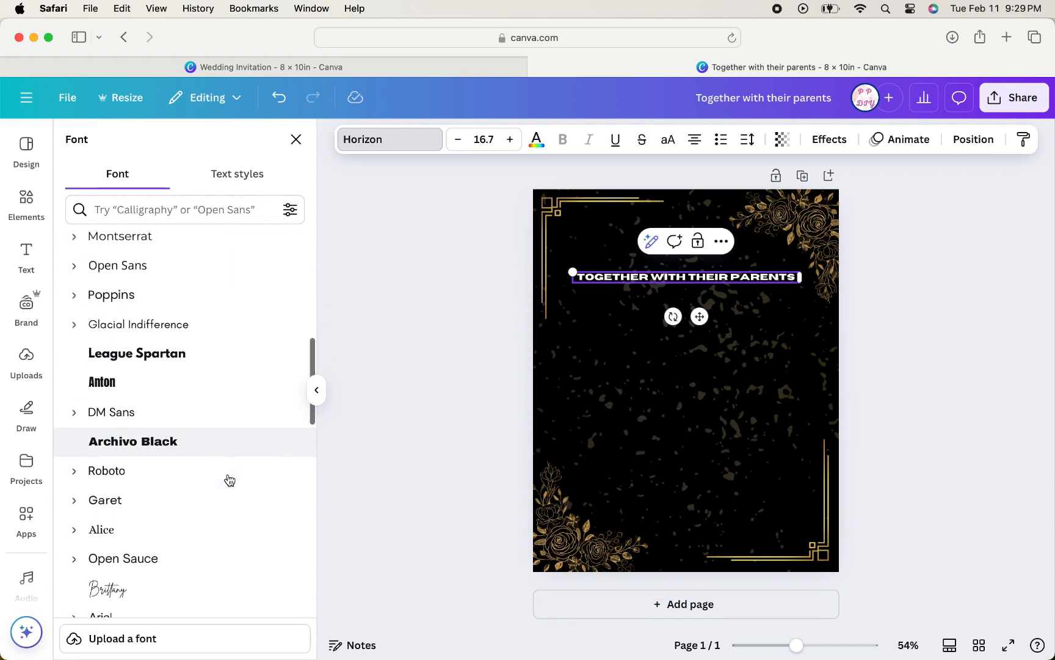
scroll(230, 480, "down", 7)
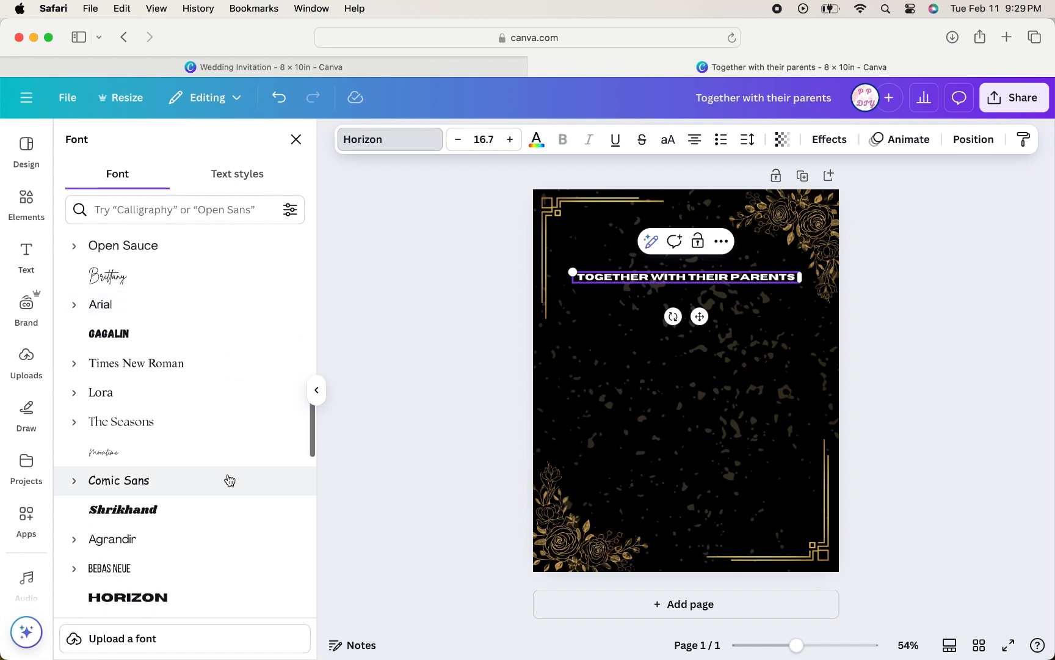
scroll(230, 480, "down", 2)
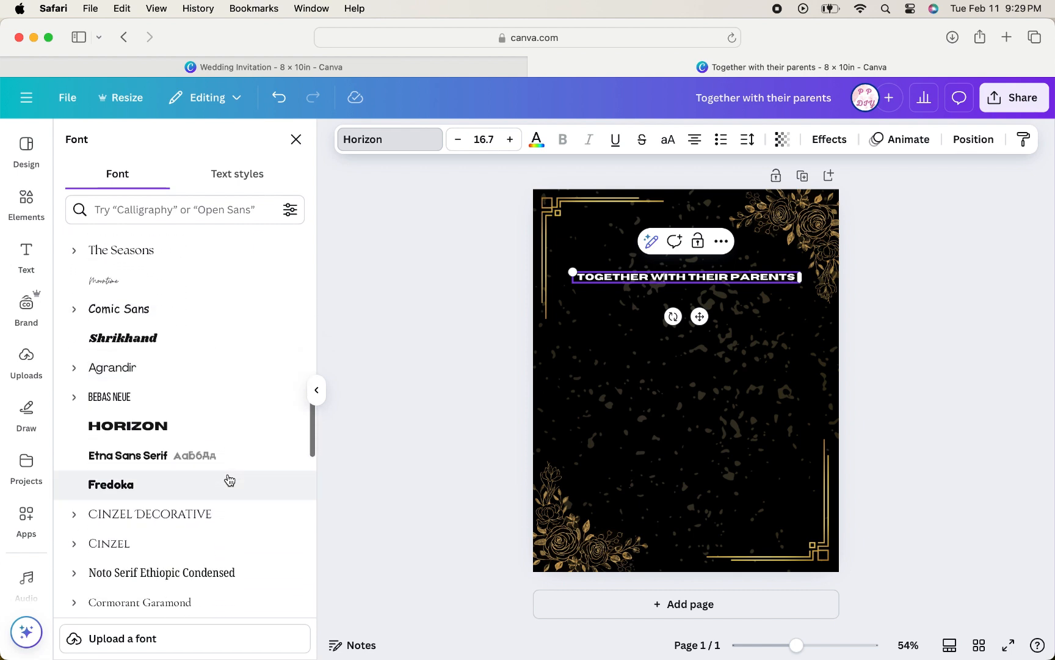
scroll(229, 480, "down", 7)
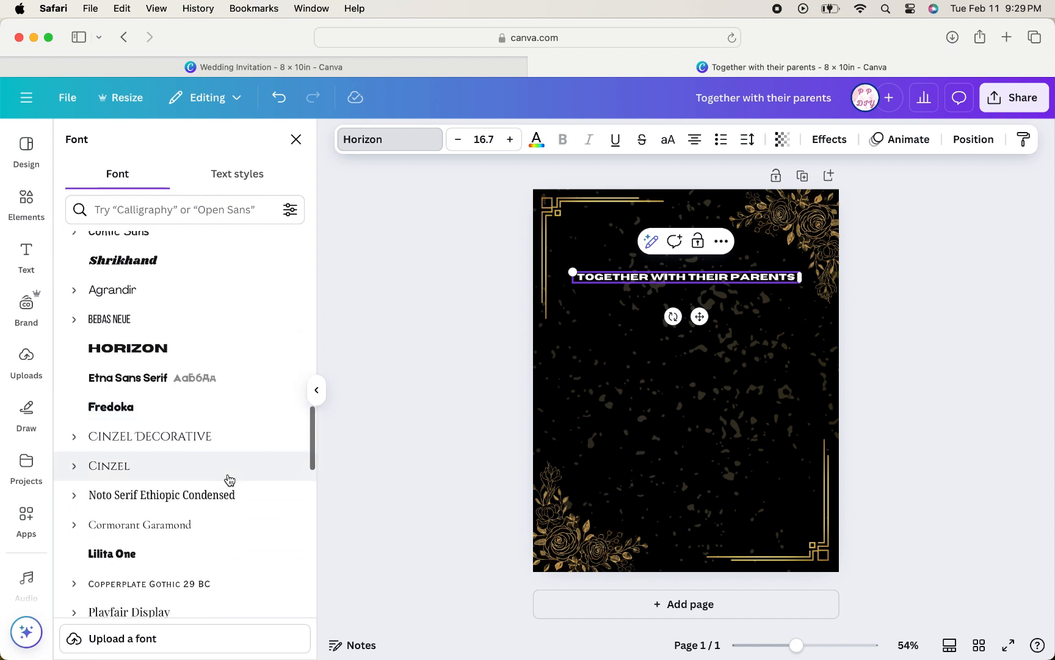
scroll(227, 479, "down", 4)
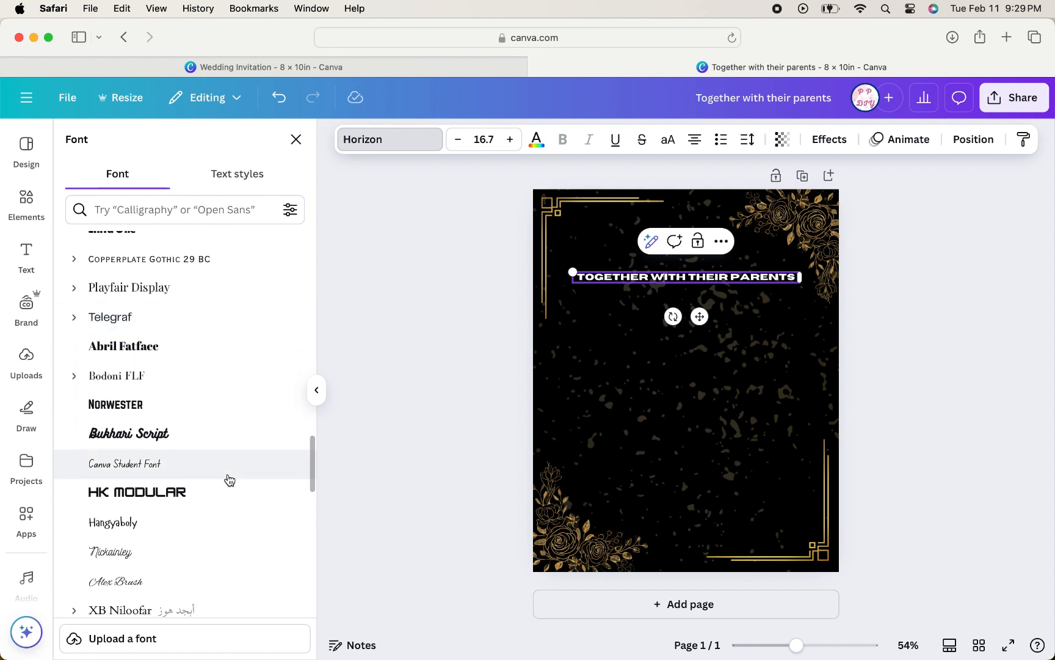
left_click(207, 413)
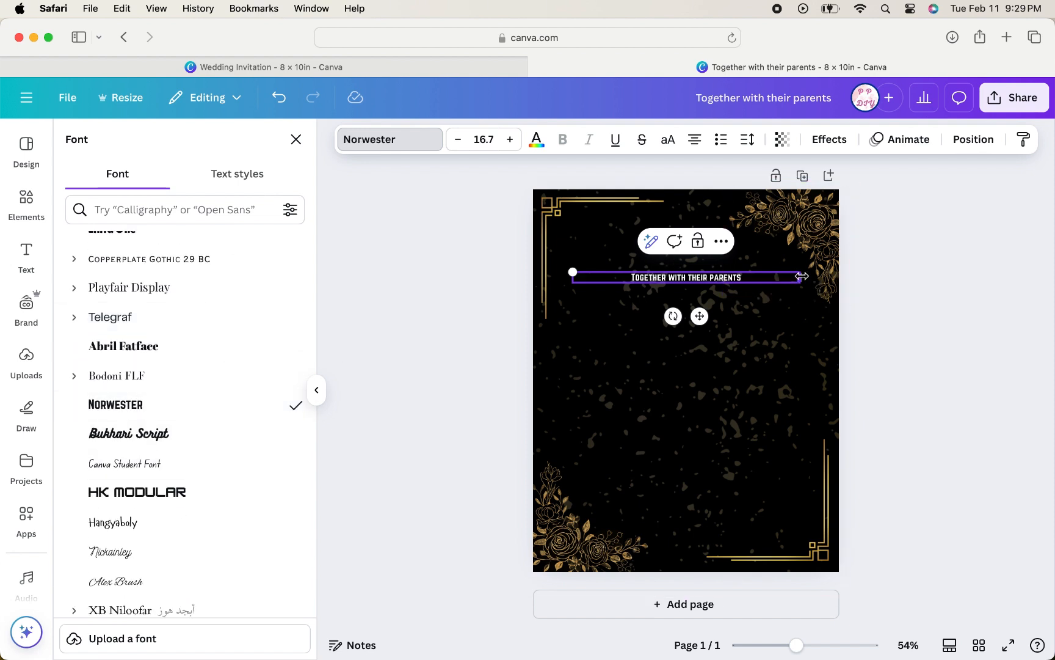
- Enlarge the Norwester heading to about size 29.9 and center it horizontally near the top of the page
left_click_drag(802, 276, 702, 283)
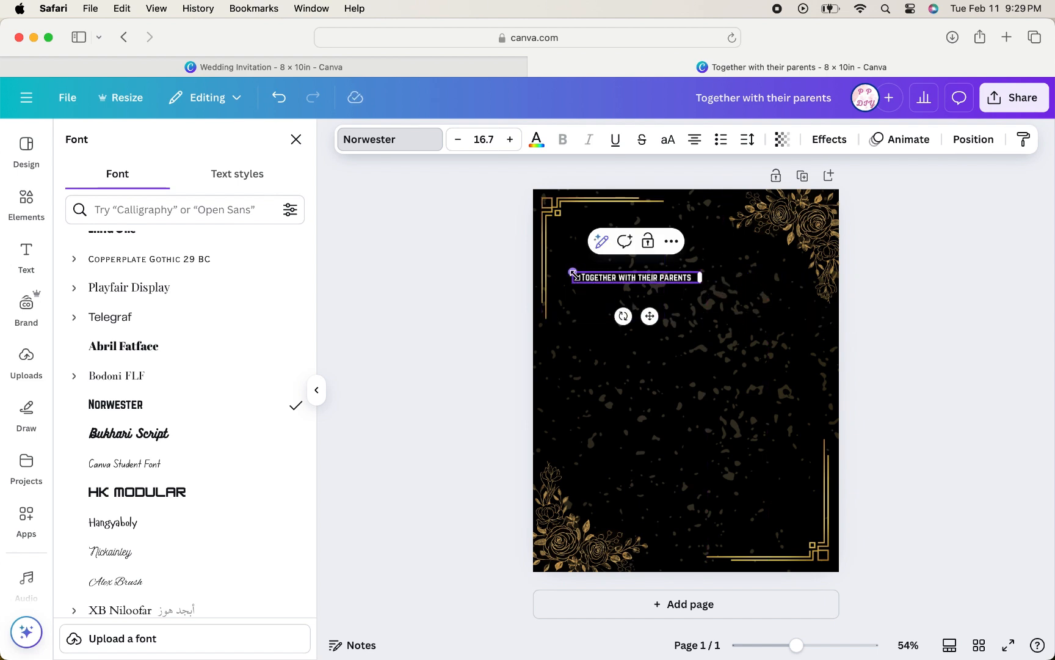
left_click_drag(572, 272, 502, 250)
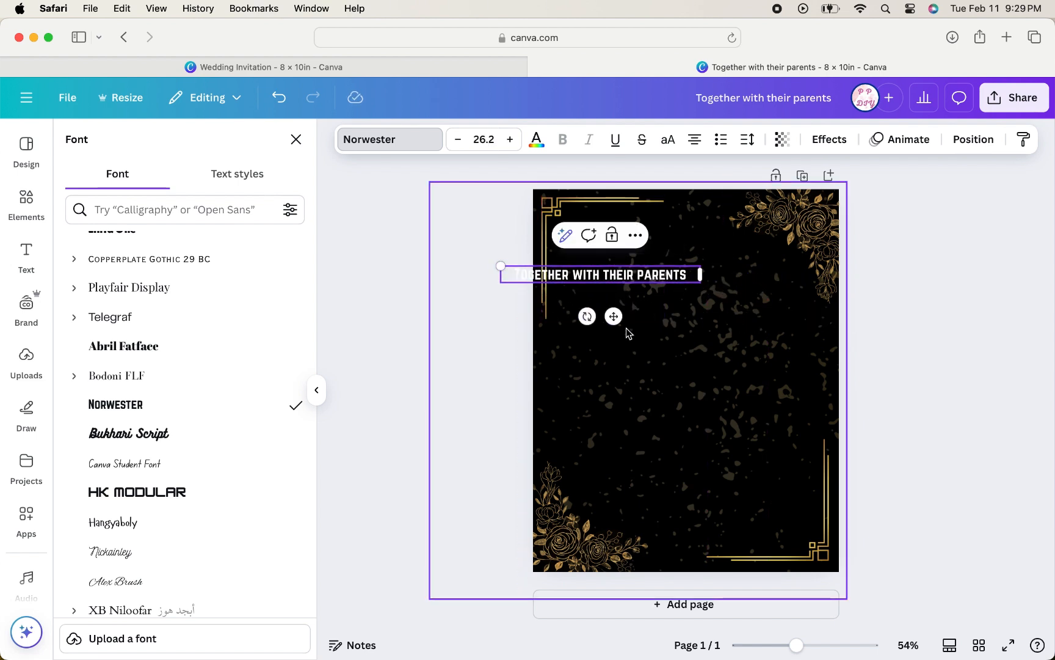
left_click_drag(615, 318, 696, 311)
left_click_drag(580, 257, 553, 255)
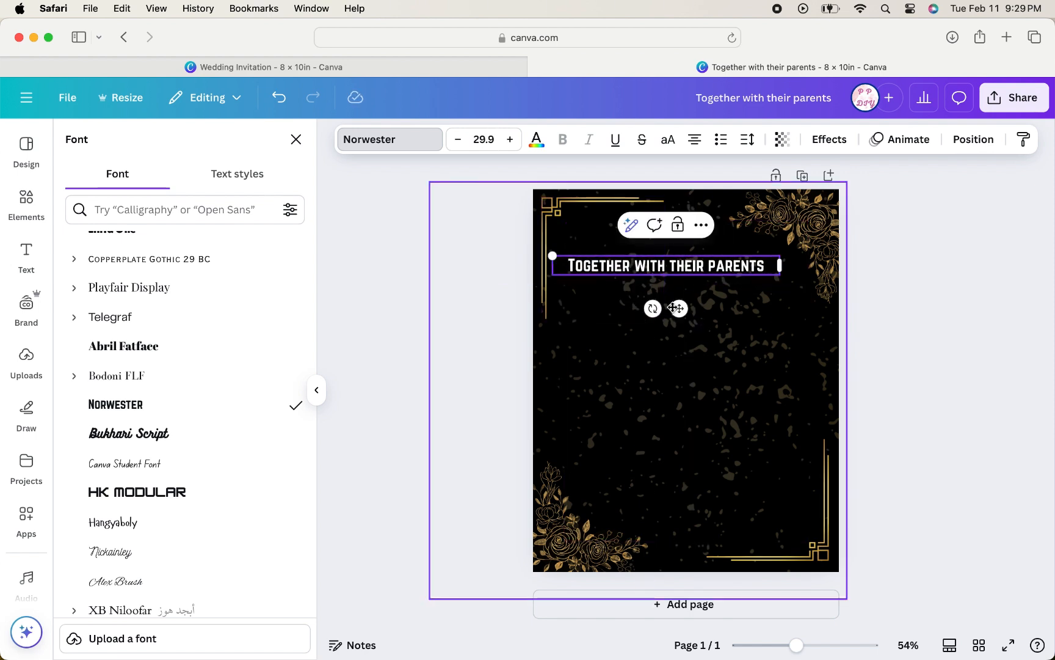
left_click_drag(681, 309, 698, 311)
left_click(1003, 349)
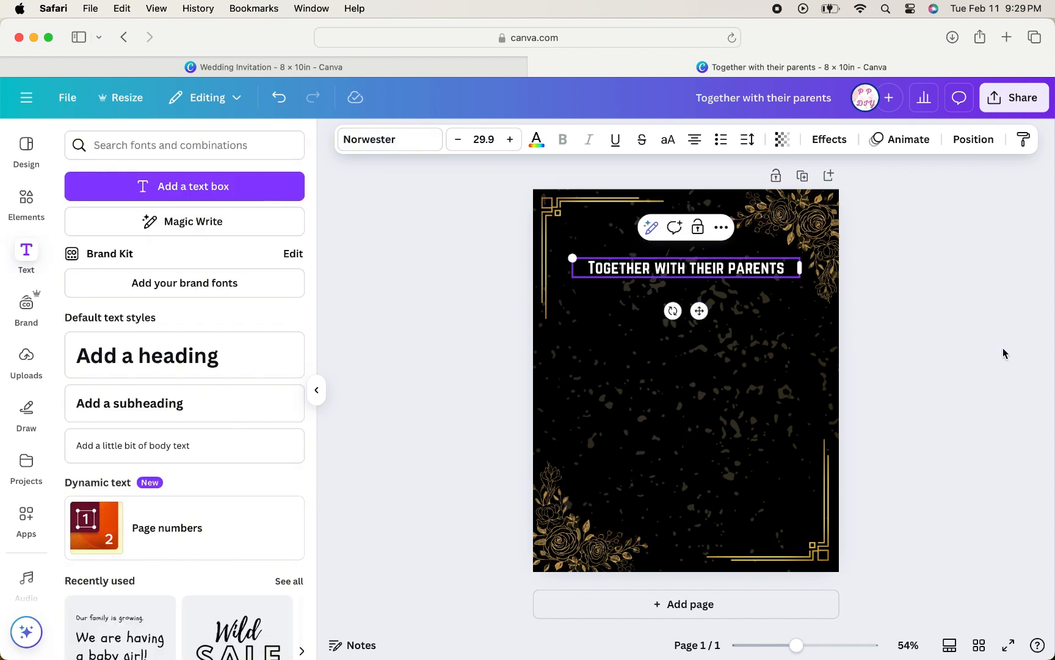
left_click(1003, 353)
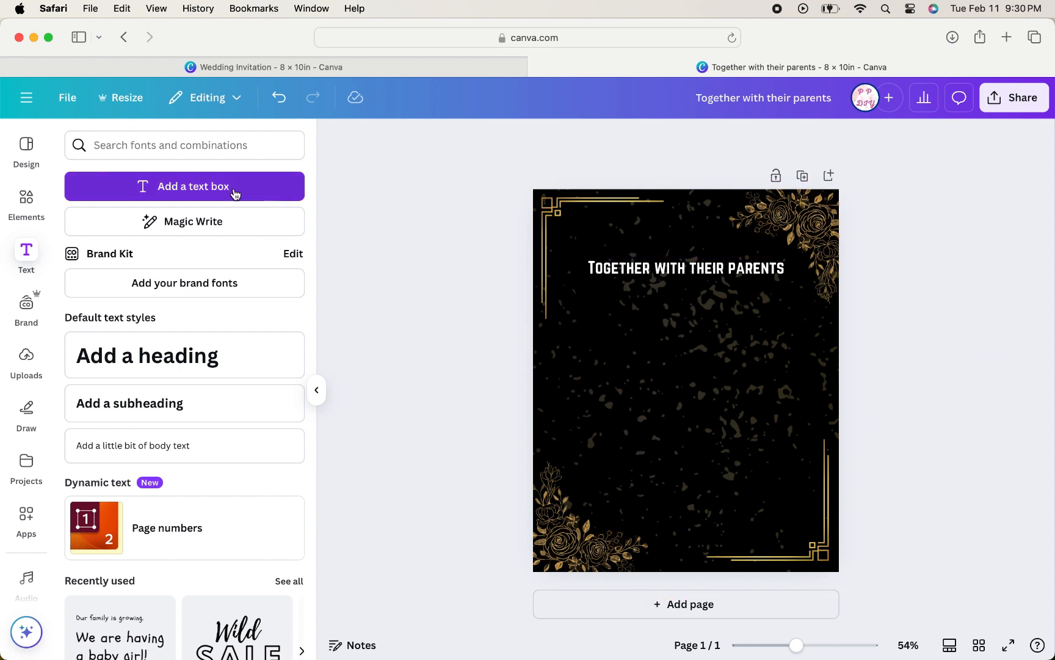
- Add a heading with one partner's first name and place it directly below the "Together with their parents" line
left_click(178, 364)
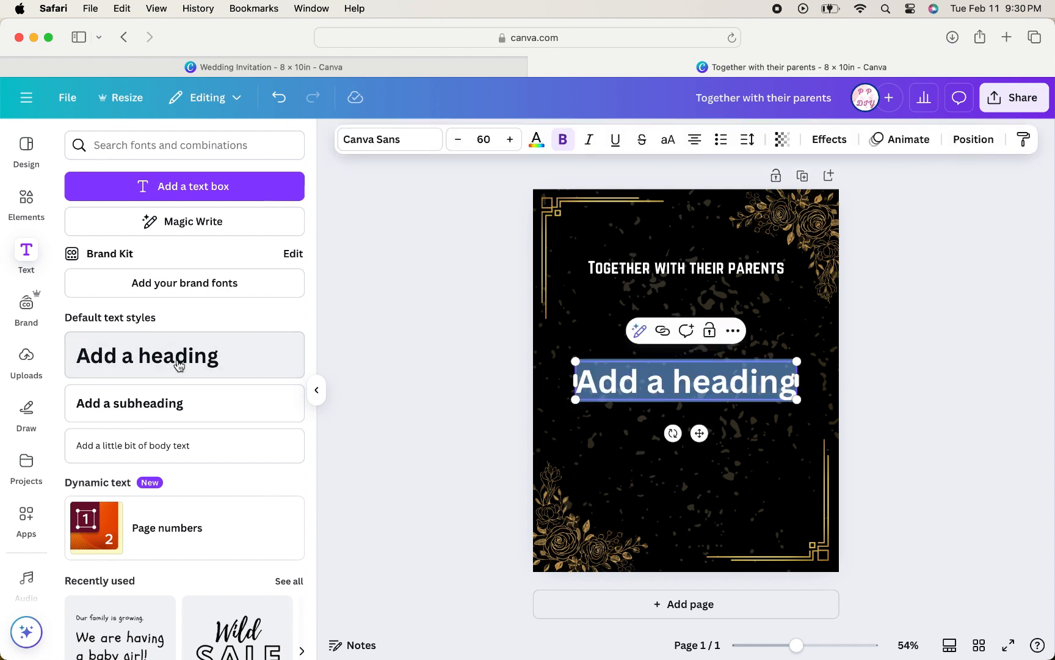
type("Sandy")
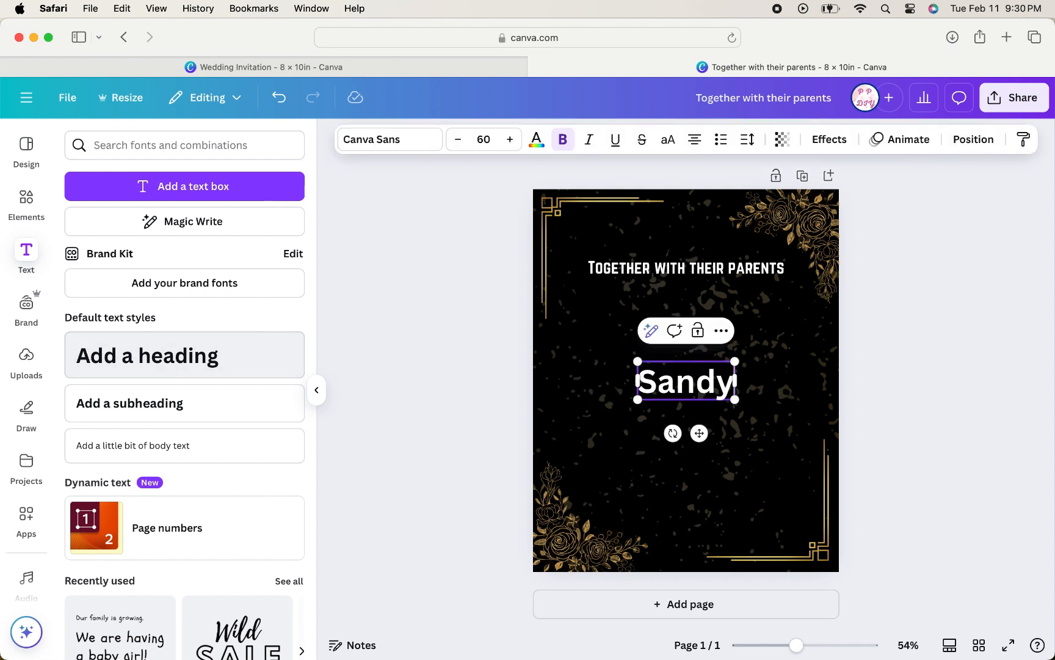
left_click_drag(699, 433, 698, 357)
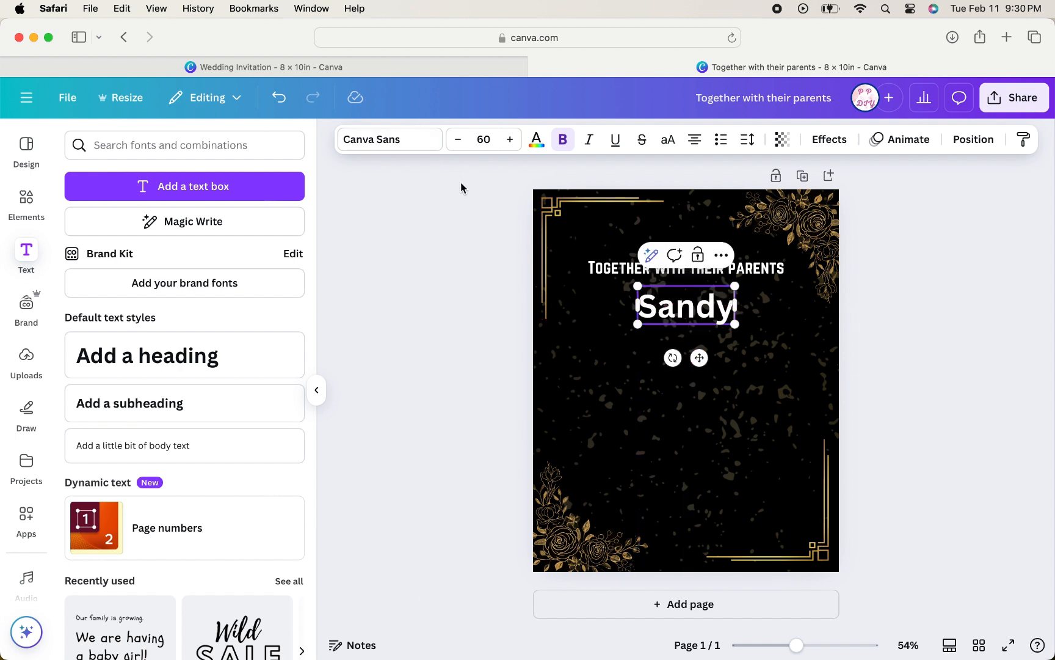
- Set the font of the partner's first-name heading to Alex Brush
left_click(414, 140)
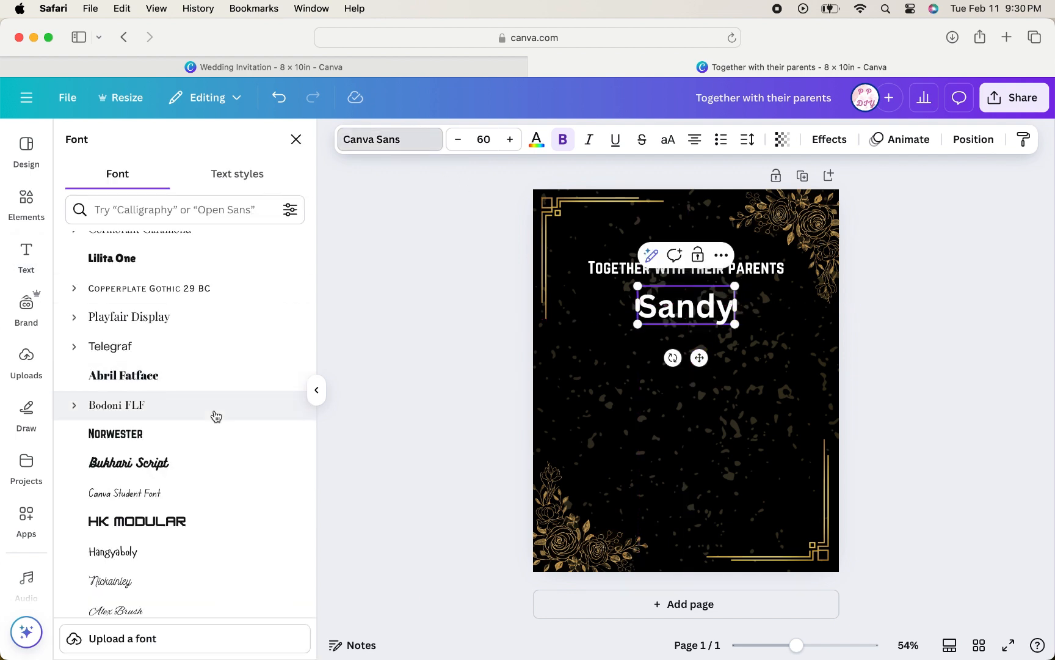
scroll(216, 417, "up", 15)
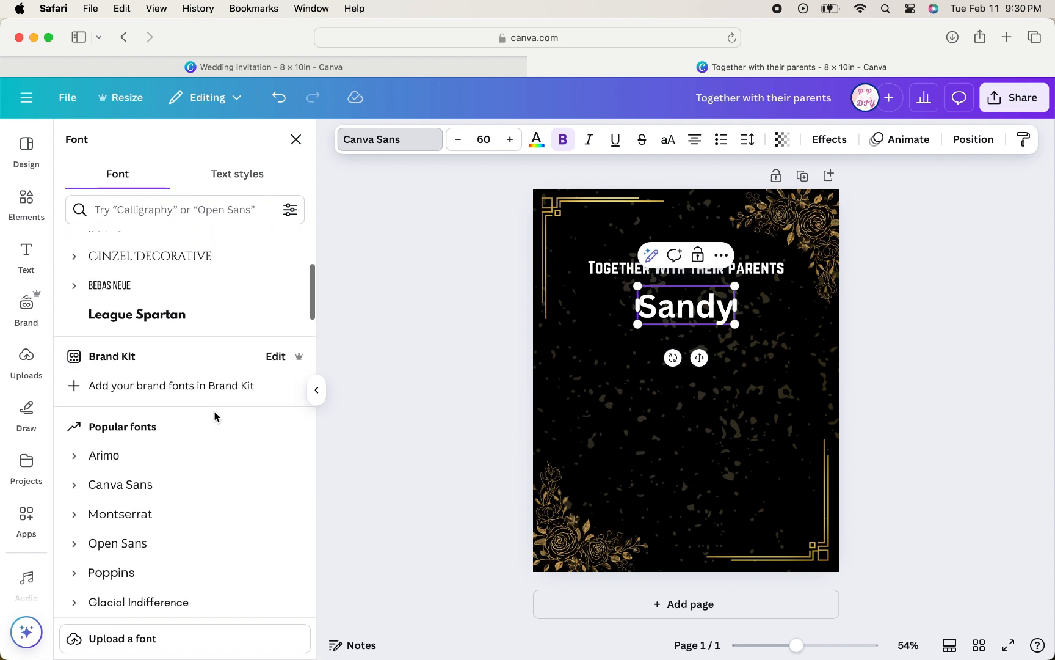
scroll(215, 416, "down", 1)
left_click(192, 439)
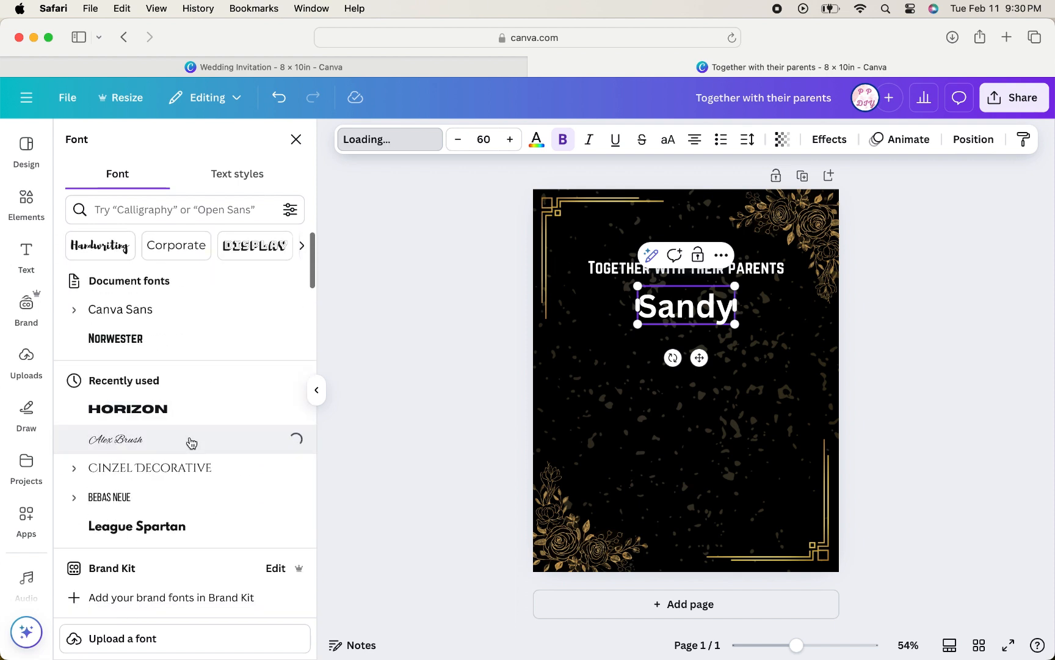
- Enlarge the first-name heading to about size 105 and center it just below the "Together with their parents" line
left_click_drag(725, 324, 781, 353)
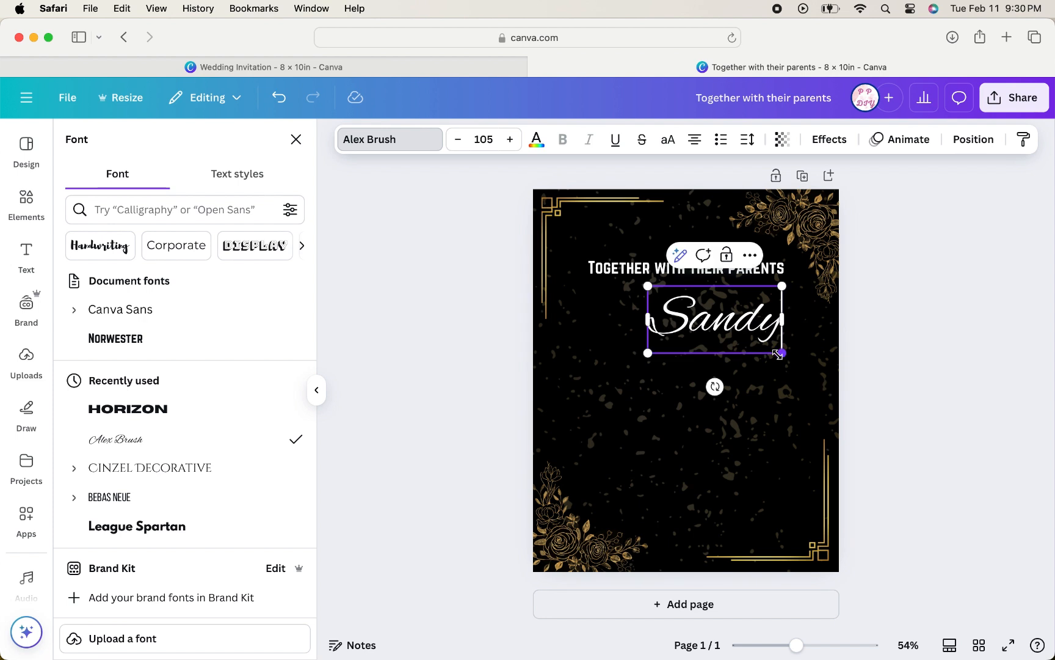
left_click(873, 370)
left_click(885, 358)
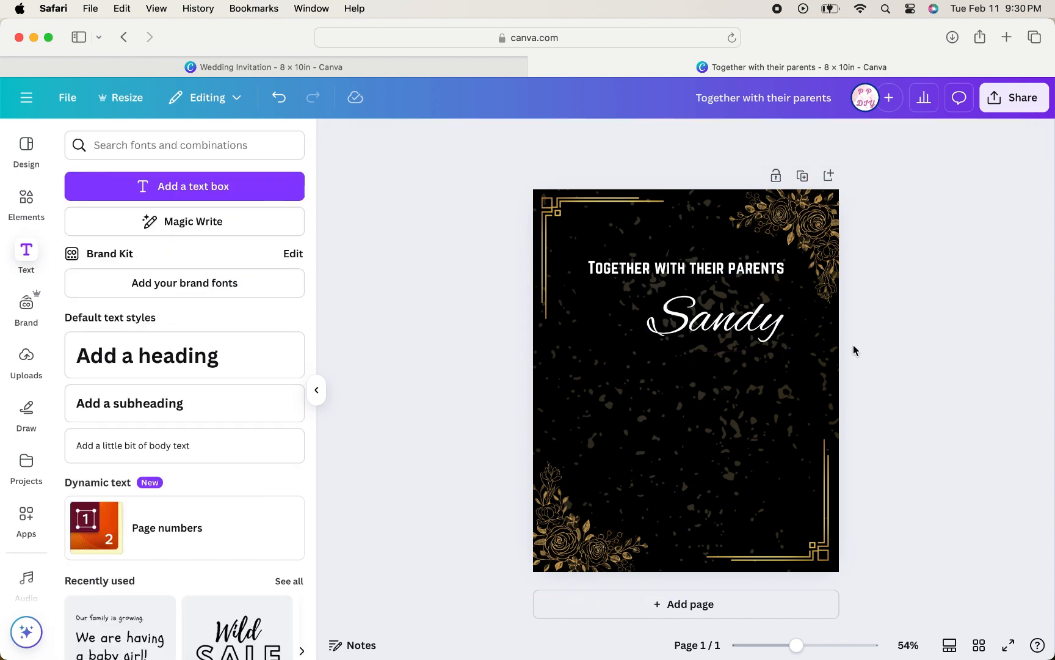
left_click_drag(726, 318, 692, 312)
- Duplicate the first-name heading, replace the copy's text with the other partner's first name, and place it directly below the original
right_click(692, 312)
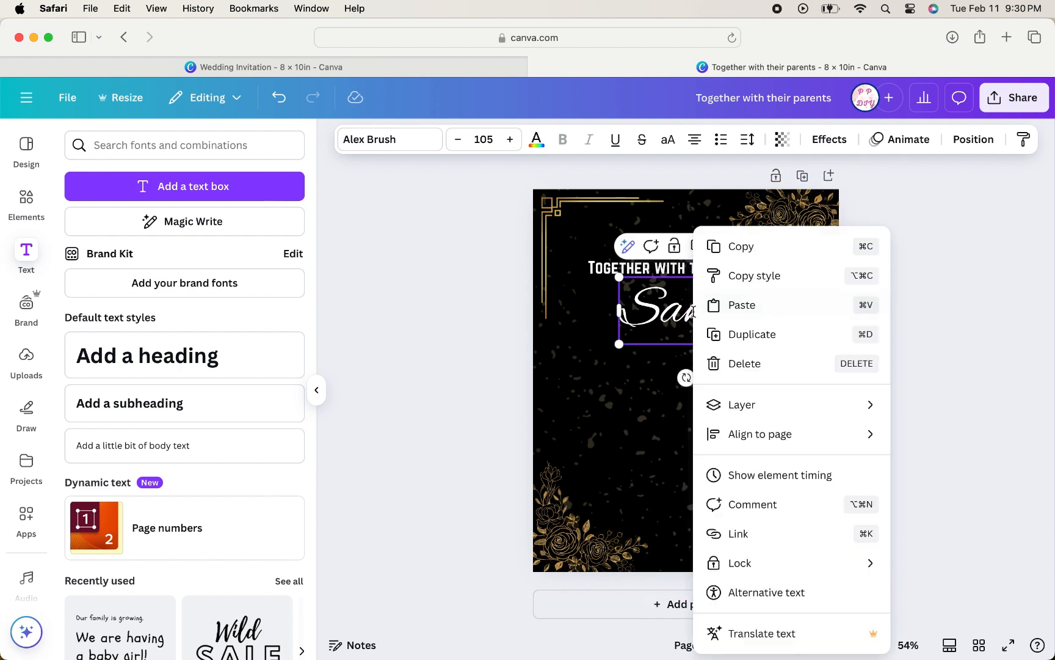
left_click(759, 350)
left_click_drag(727, 327, 729, 400)
double_click(729, 399)
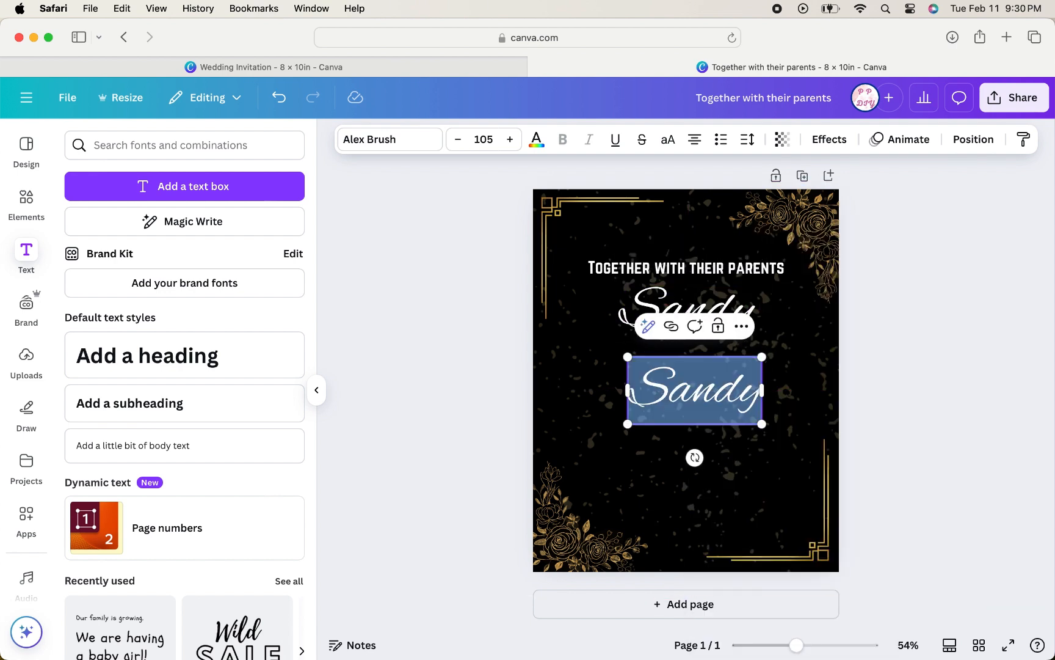
type("James")
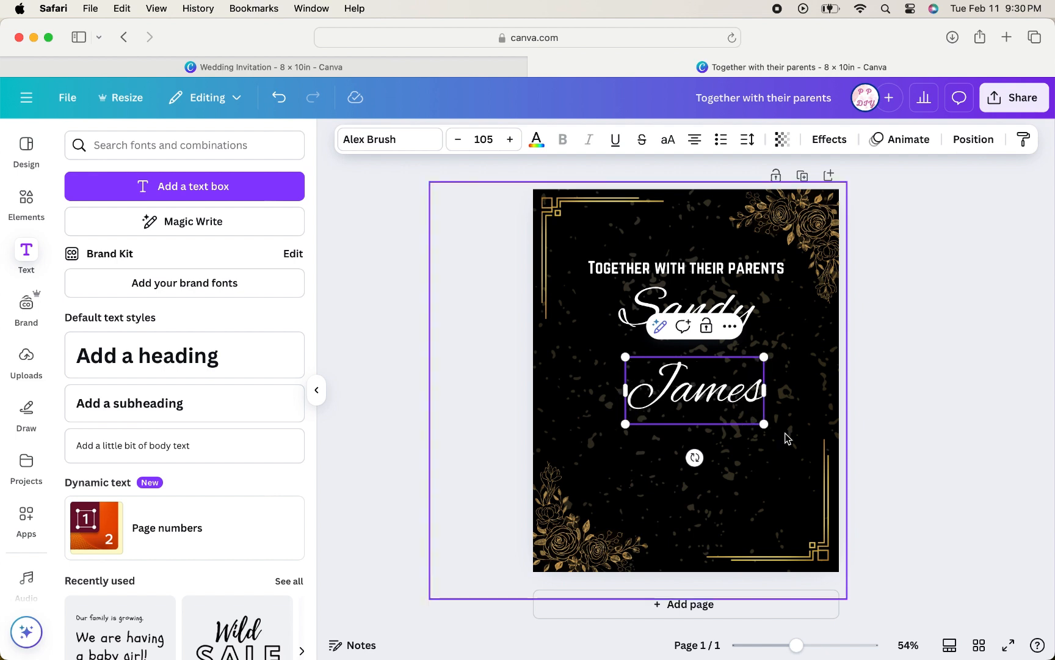
left_click(892, 430)
left_click_drag(733, 399, 718, 373)
- Duplicate the second partner's name, move the copy below it, and replace its text with "&"
right_click(719, 372)
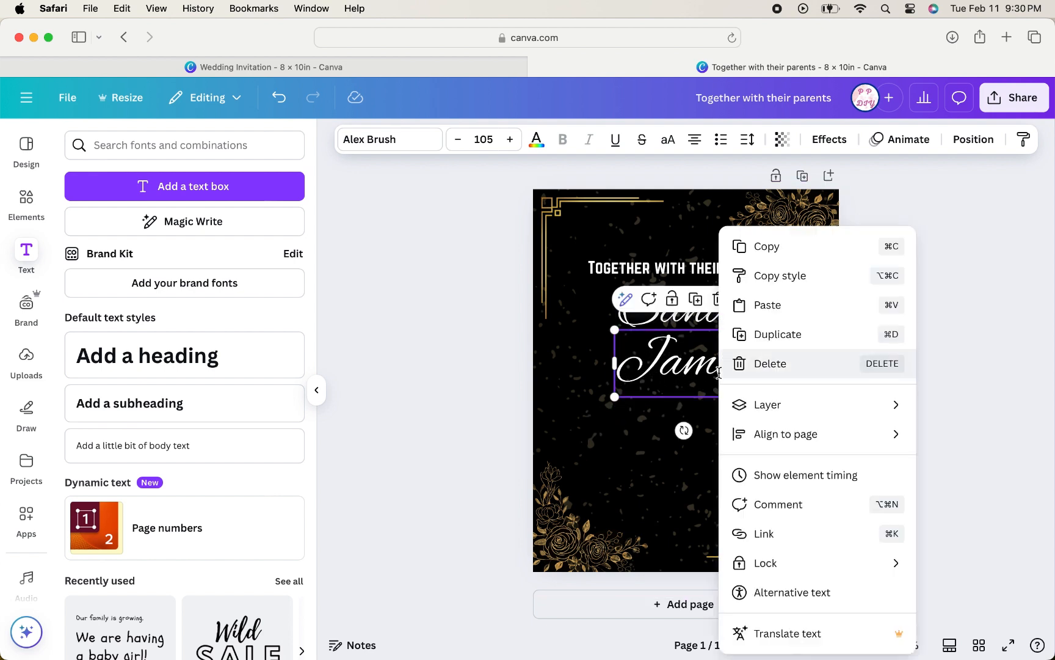
left_click(768, 335)
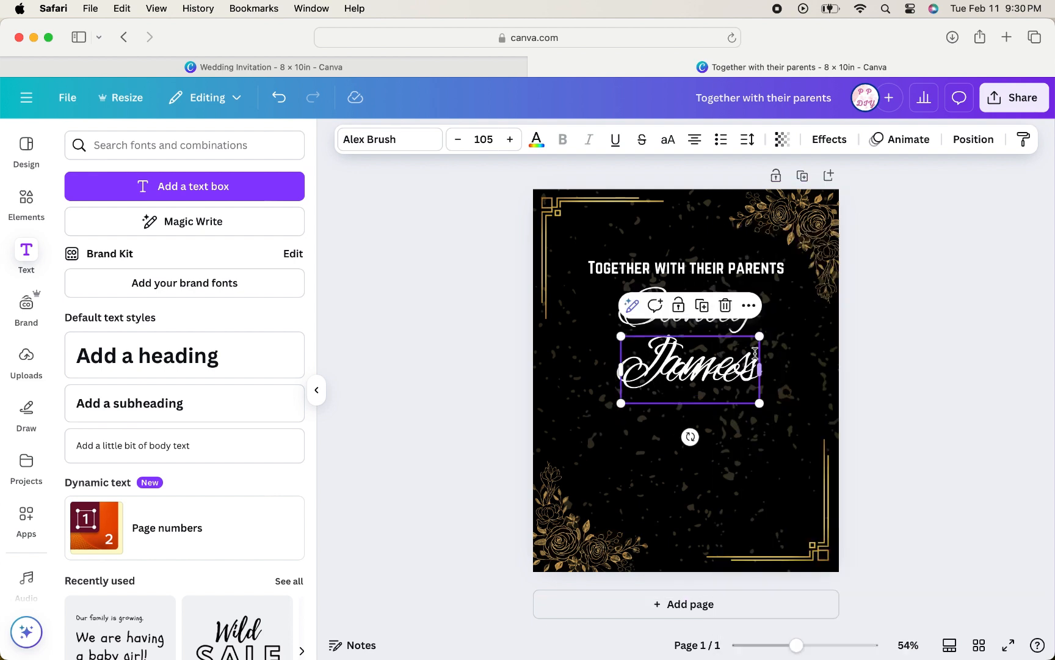
left_click(949, 456)
left_click_drag(742, 379, 747, 450)
double_click(746, 451)
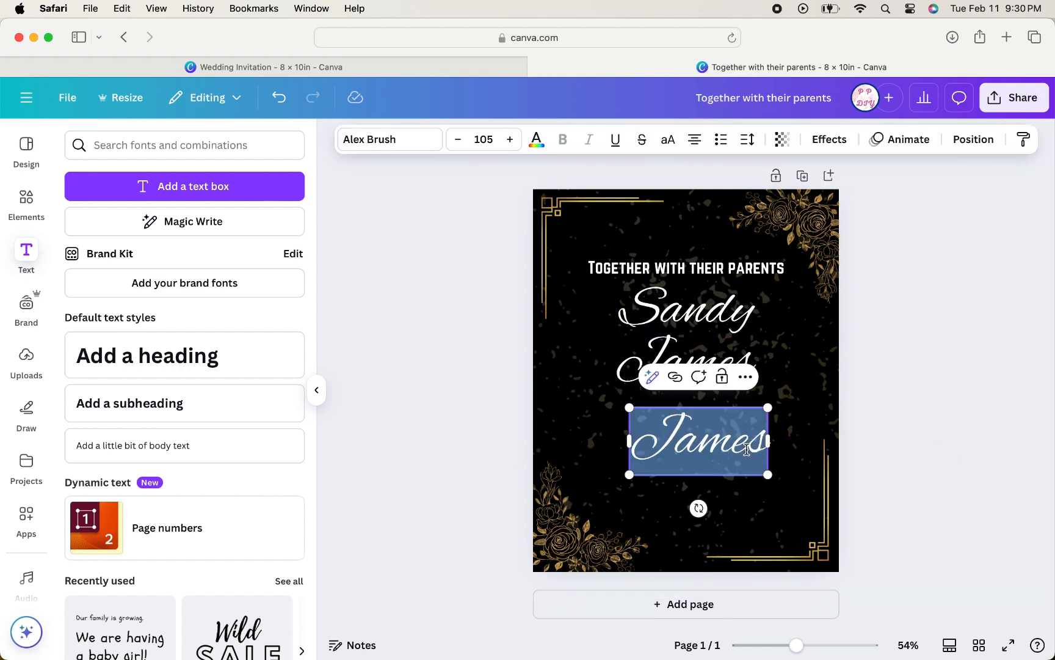
type("&")
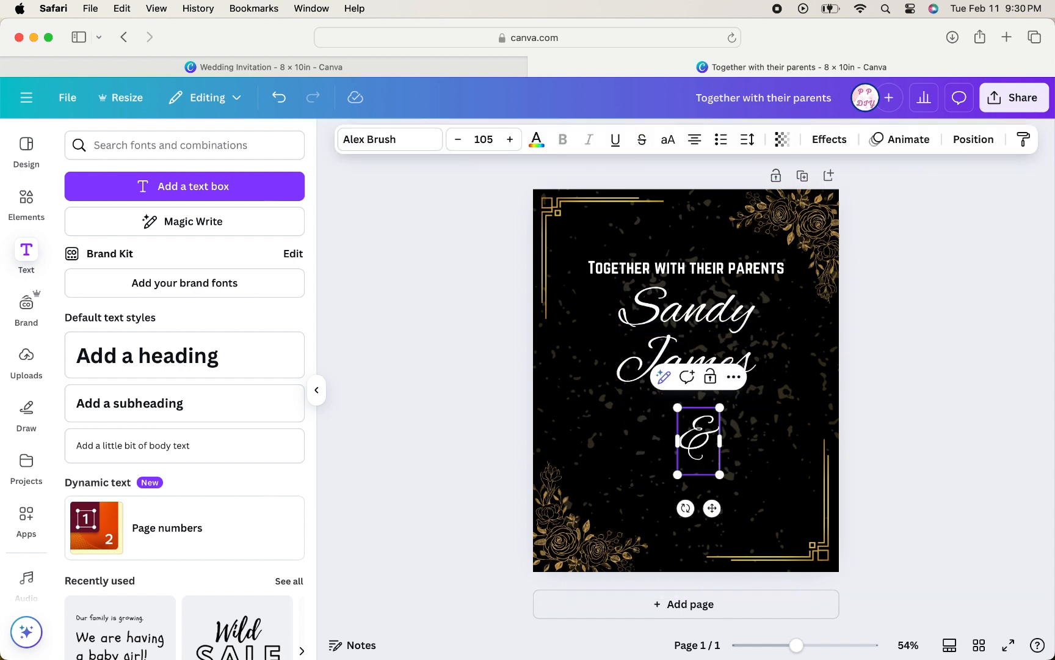
- Shrink the "&" to about size 49.2 and center it between the two names, lowering the second name slightly to make room
left_click_drag(720, 475, 713, 394)
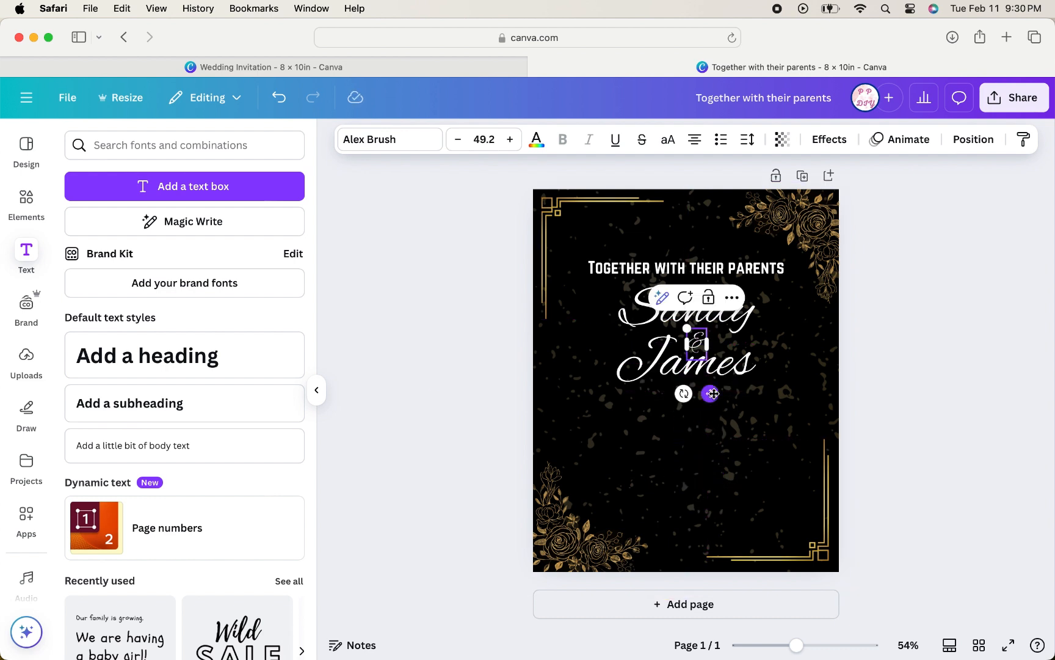
left_click(1014, 503)
left_click_drag(744, 356, 743, 365)
left_click(937, 431)
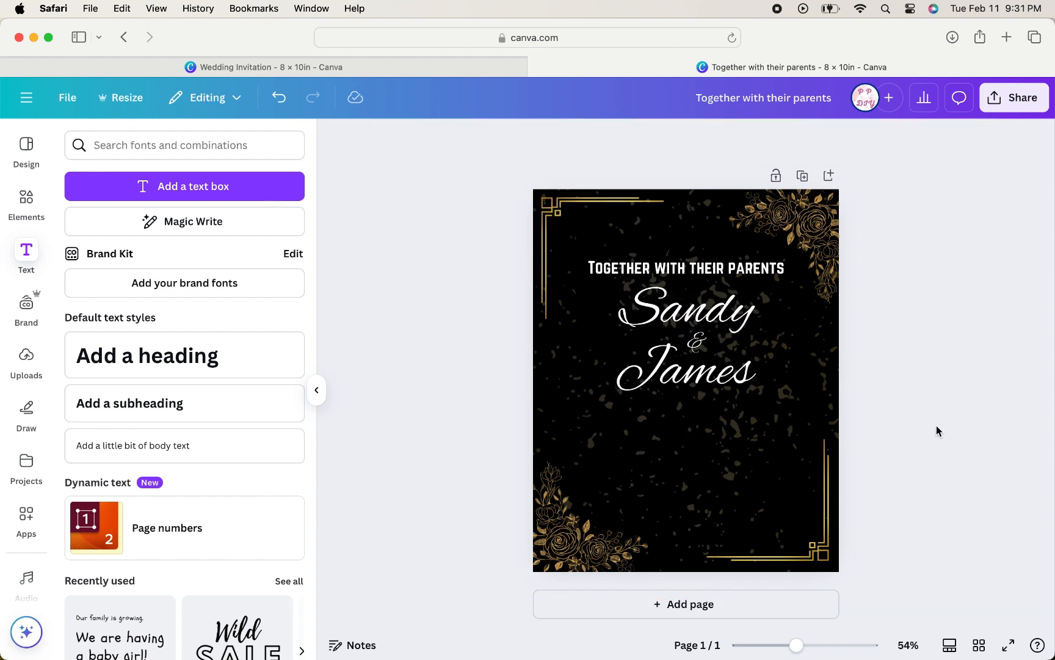
left_click(703, 336)
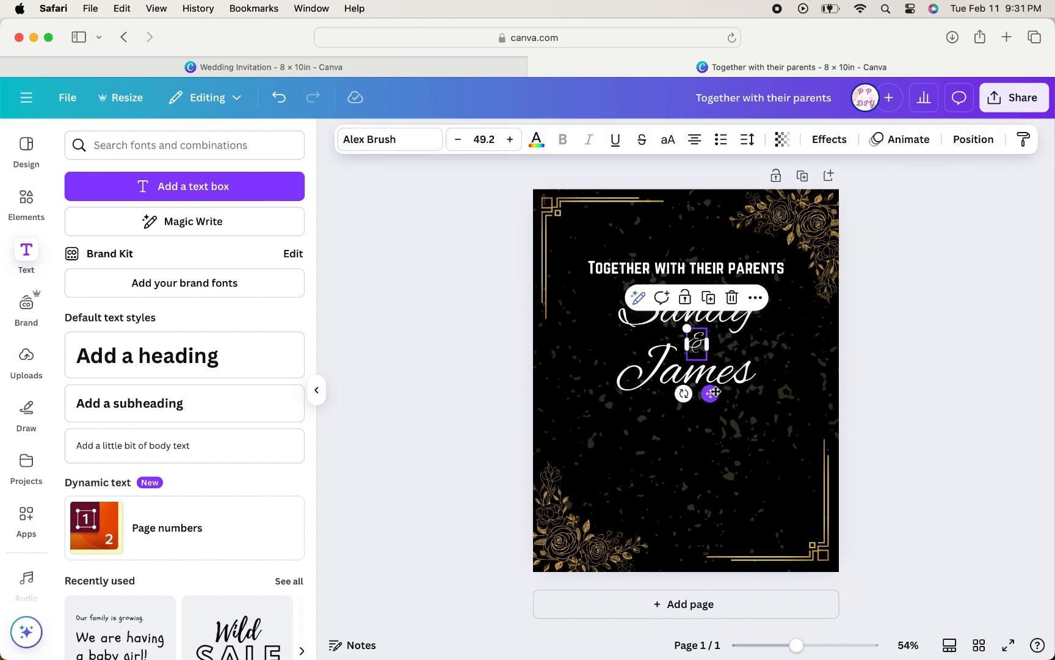
left_click_drag(714, 393, 723, 394)
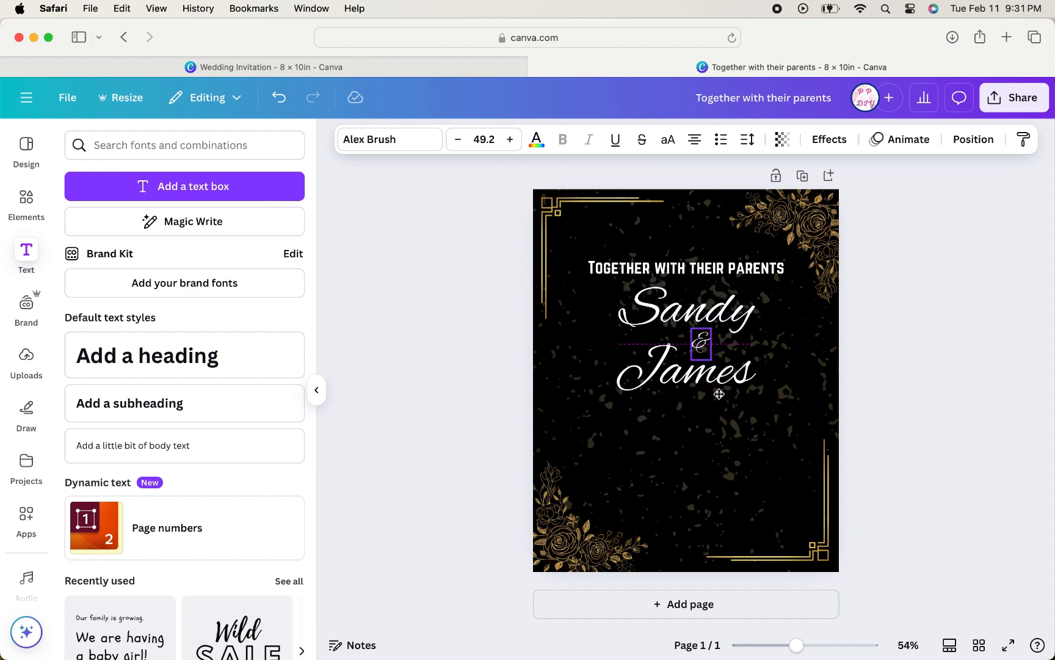
left_click(879, 389)
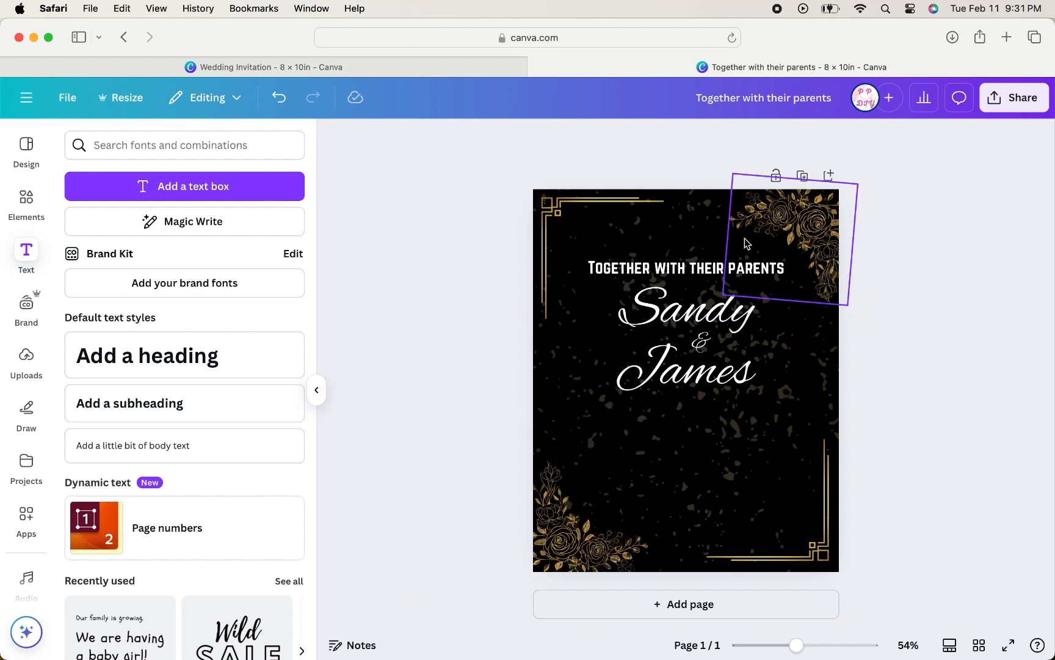
- Duplicate the "Together with their parents" line, place the copy below the second name, and change its text to "Invite you to celebrate"
right_click(687, 270)
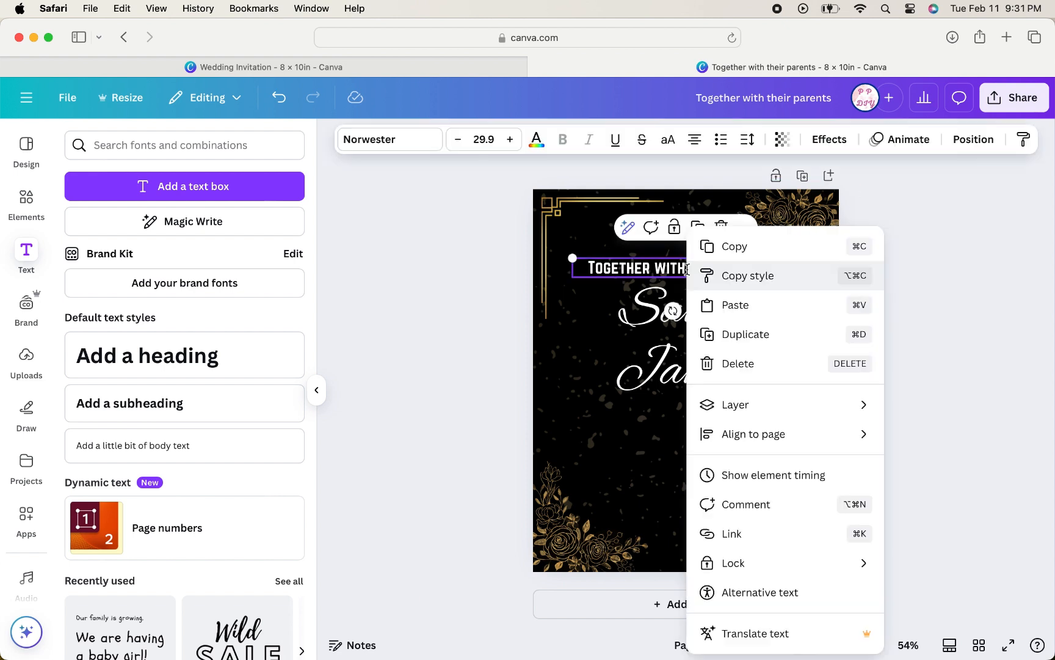
left_click(736, 333)
left_click_drag(706, 317, 707, 450)
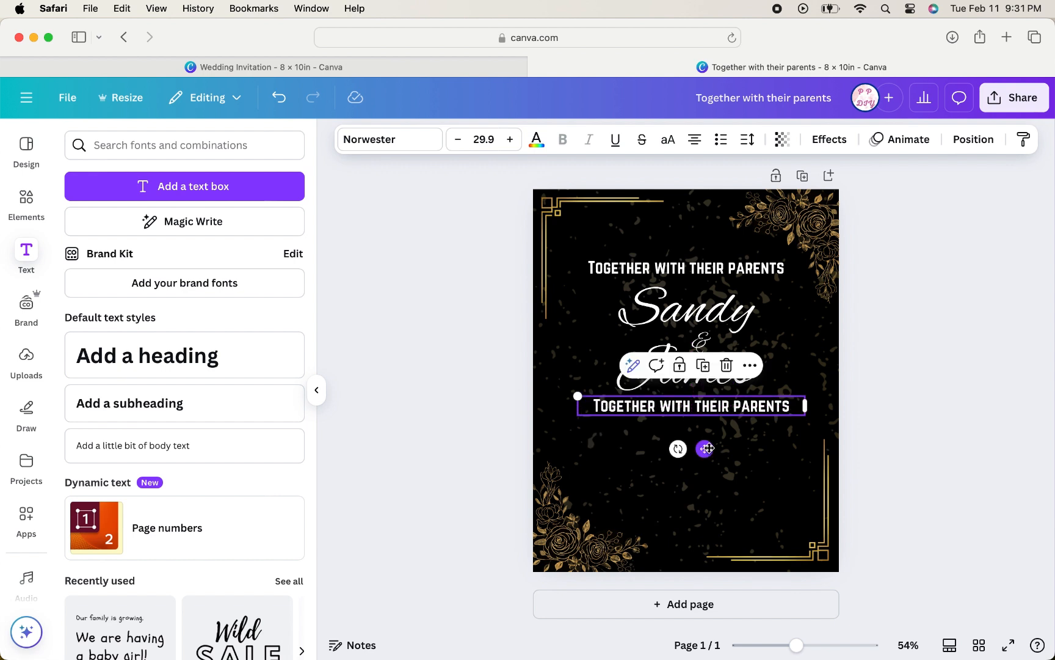
double_click(712, 408)
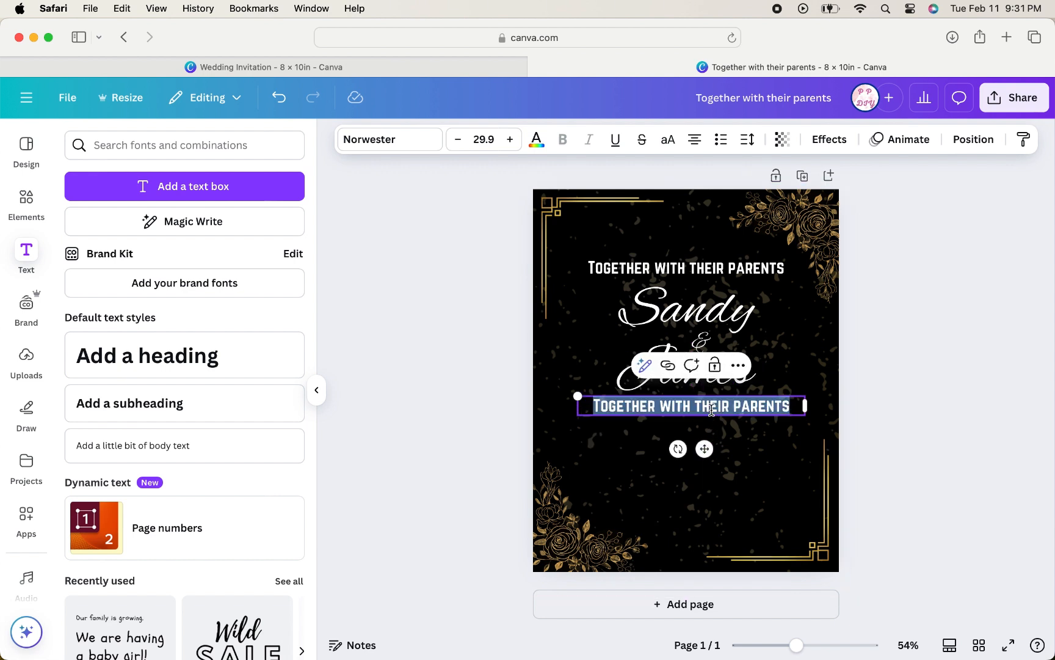
type("Invite")
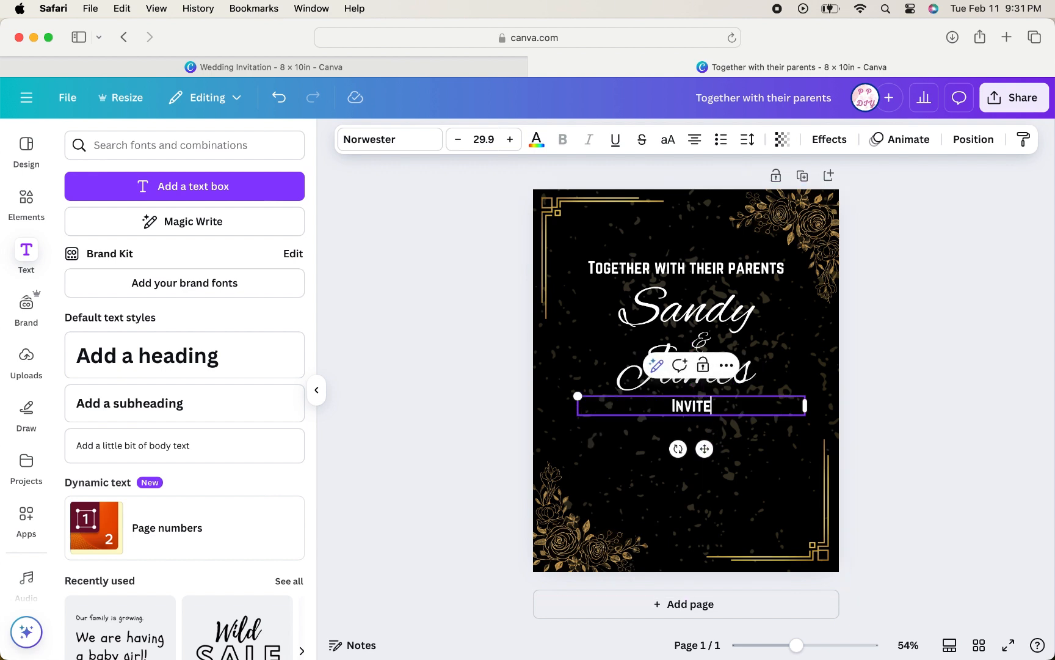
type(" you")
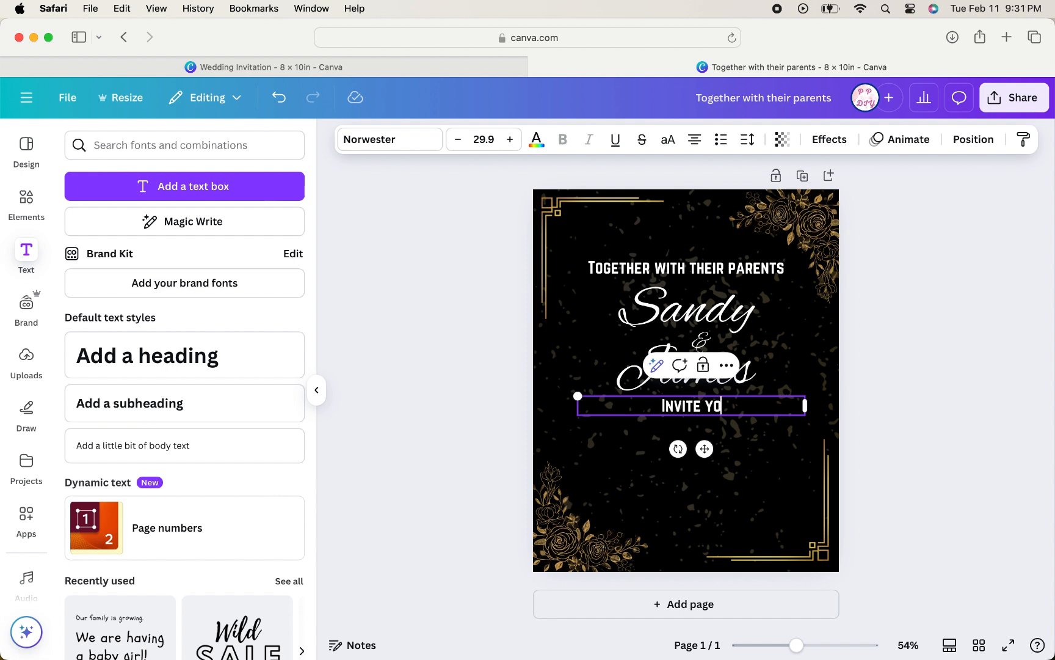
type(" to cele")
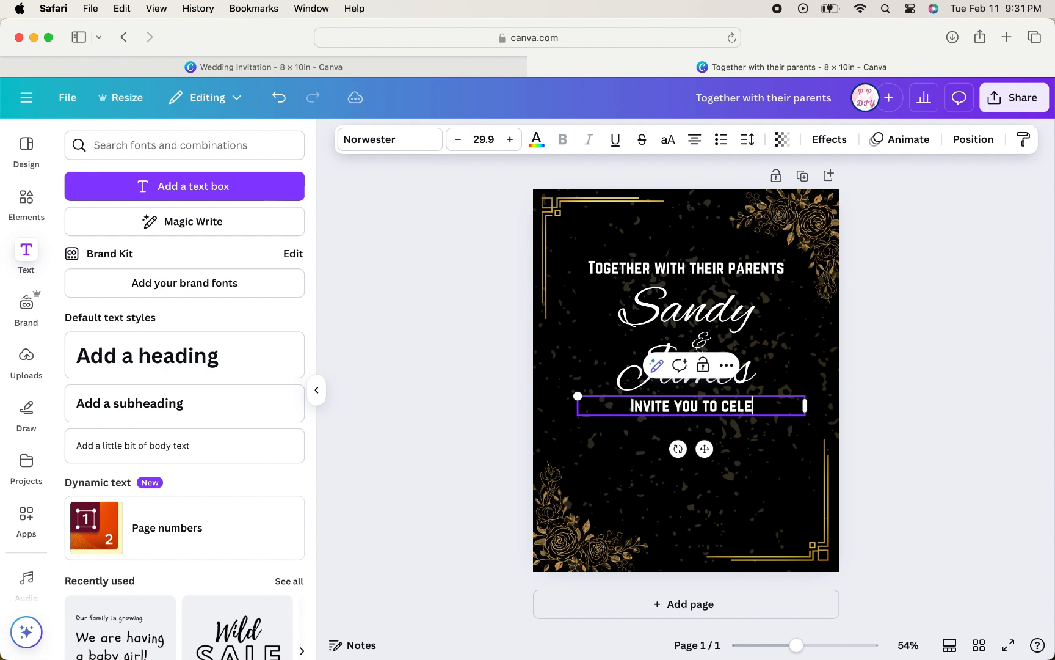
type("brate")
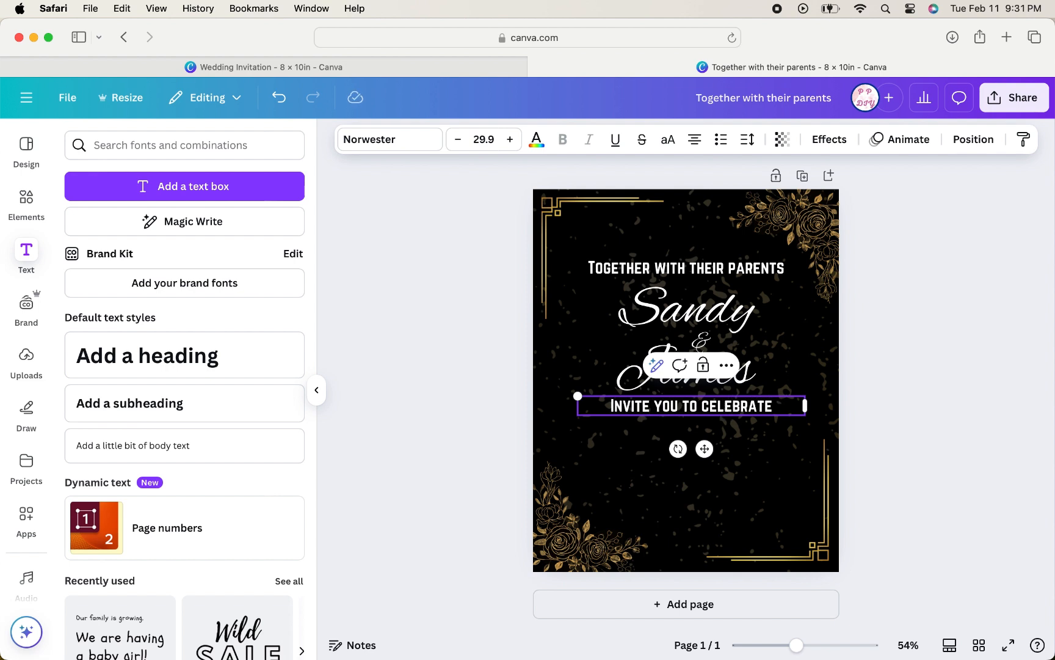
left_click(888, 421)
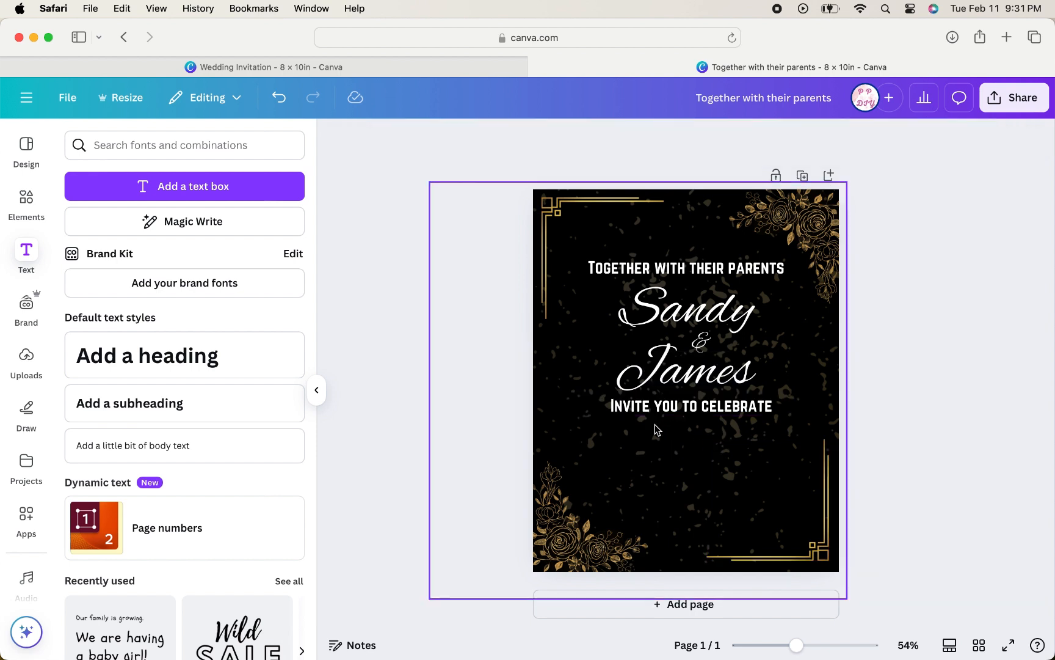
- Duplicate the "Invite you to celebrate" line, align the copy directly below it, and change its text to "The joy of their wedding day"
left_click(731, 407)
right_click(731, 406)
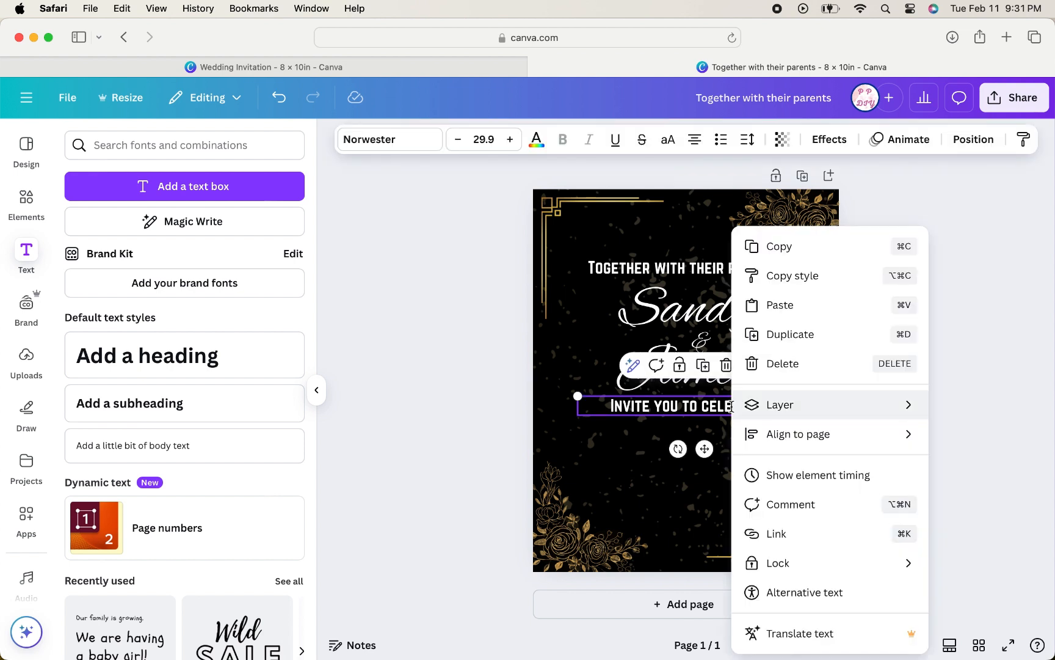
left_click(772, 334)
left_click_drag(711, 455, 705, 476)
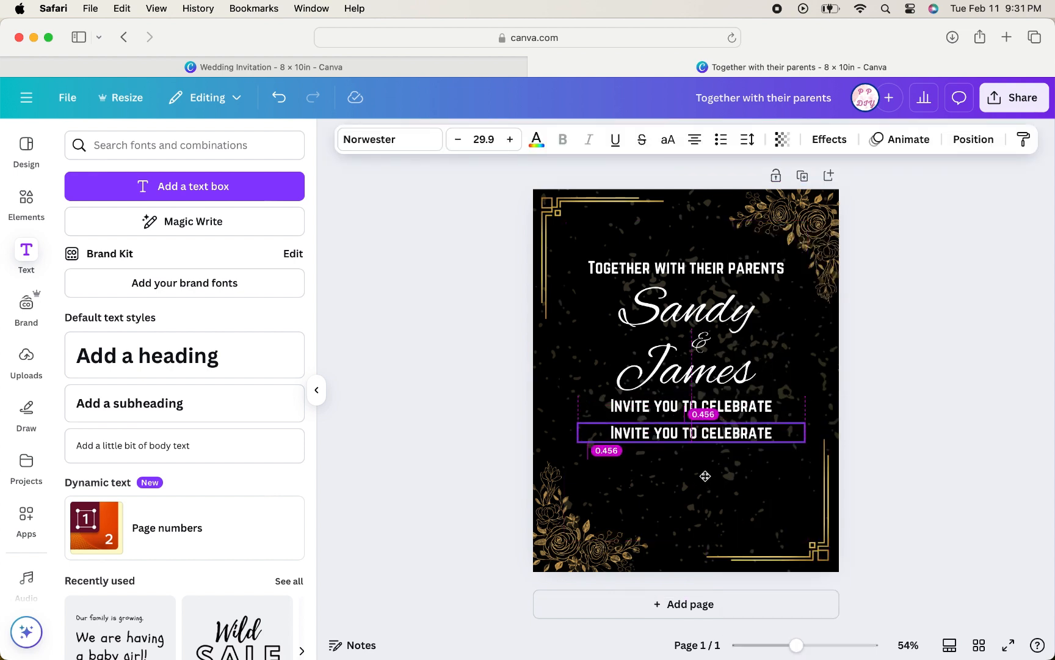
double_click(715, 434)
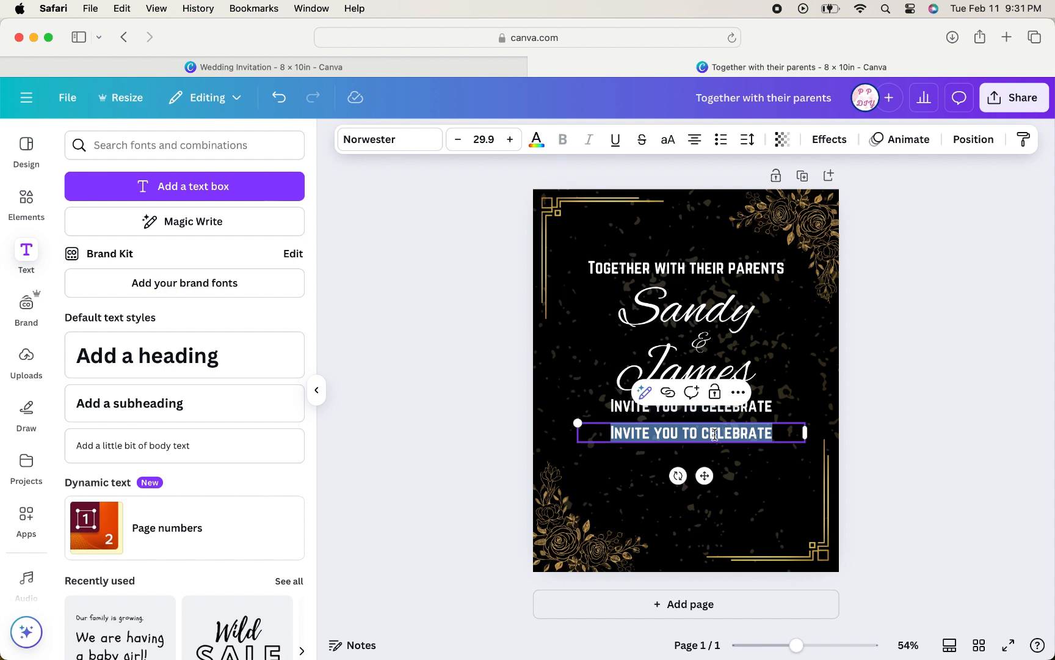
type("The ")
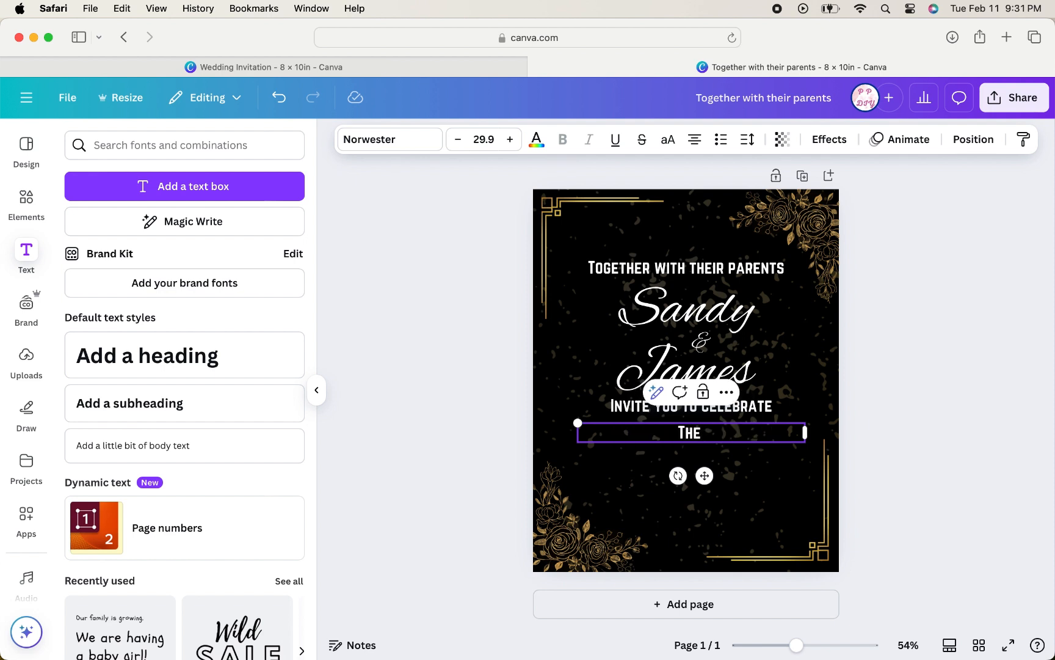
type("joy of ")
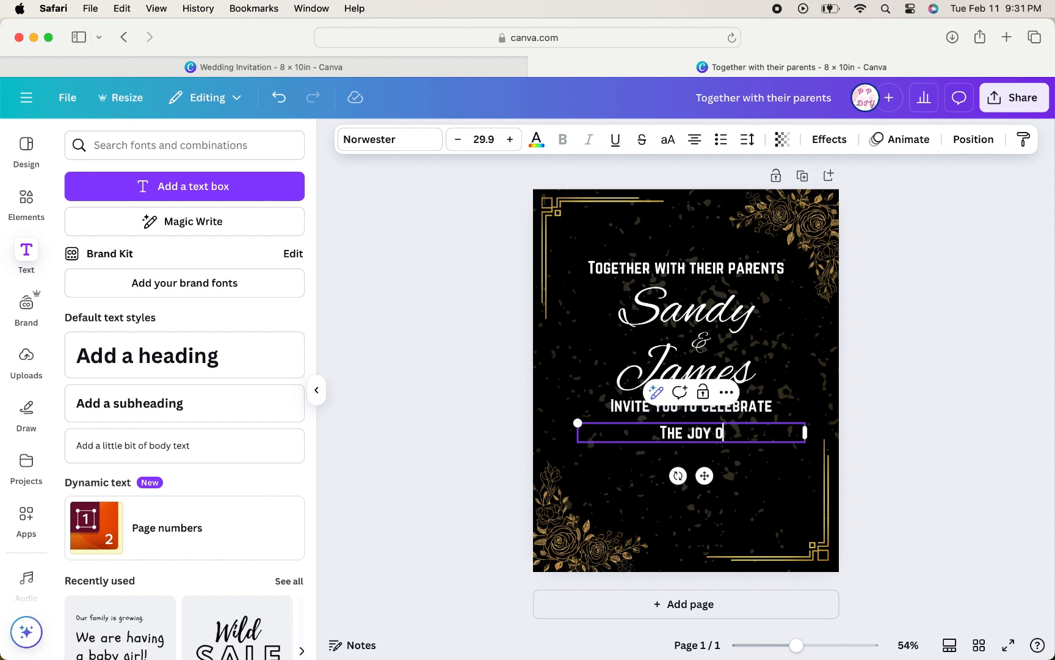
type("their wedd")
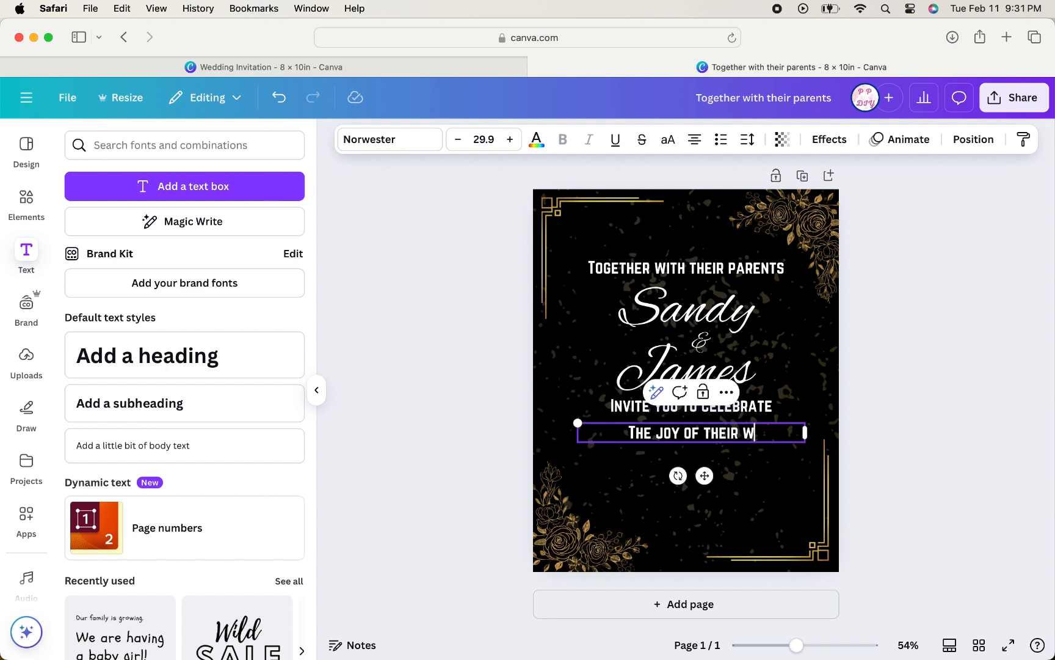
type("ing day")
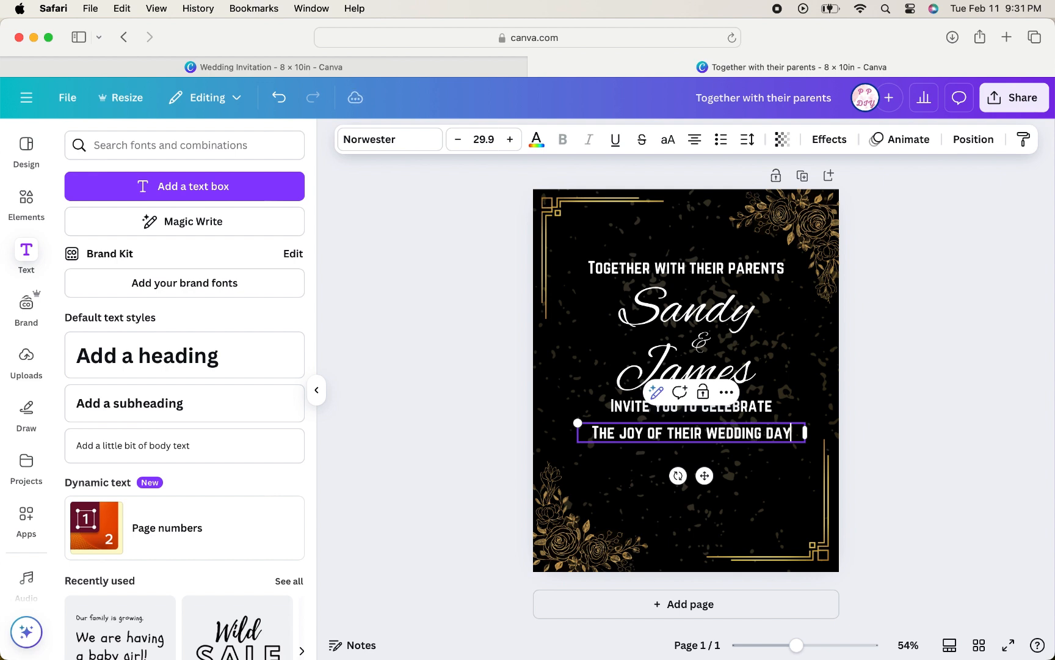
left_click(874, 420)
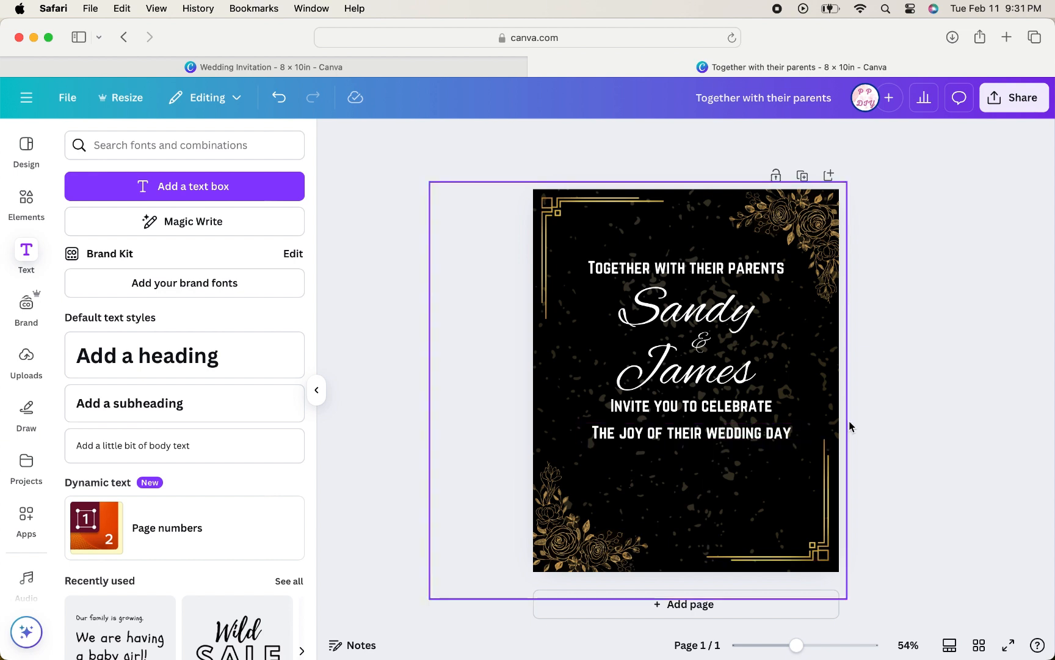
- Duplicate the "The joy of their wedding day" line, place the copy below it, and change its text to "Saturday, July 12, at 5 in the afternoon"
right_click(763, 432)
left_click(828, 335)
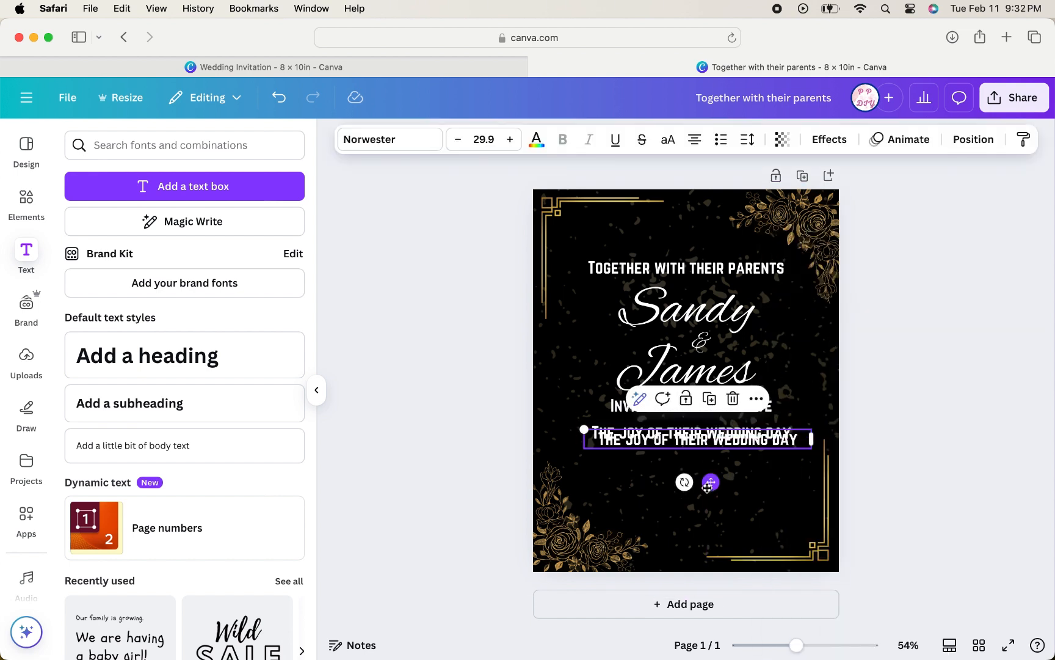
left_click_drag(708, 484, 703, 512)
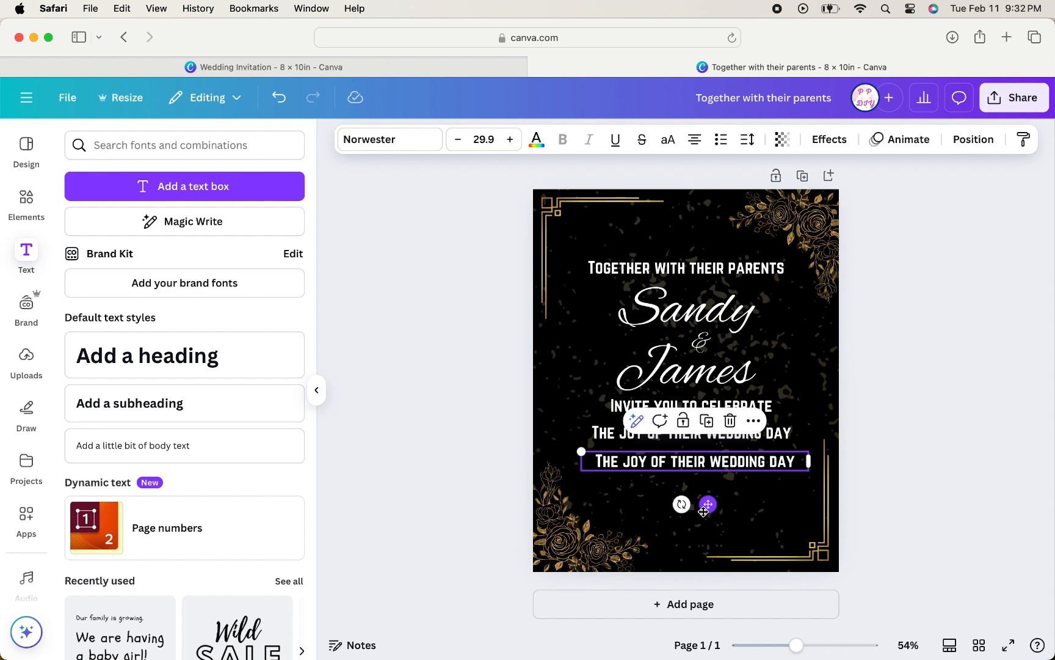
double_click(717, 466)
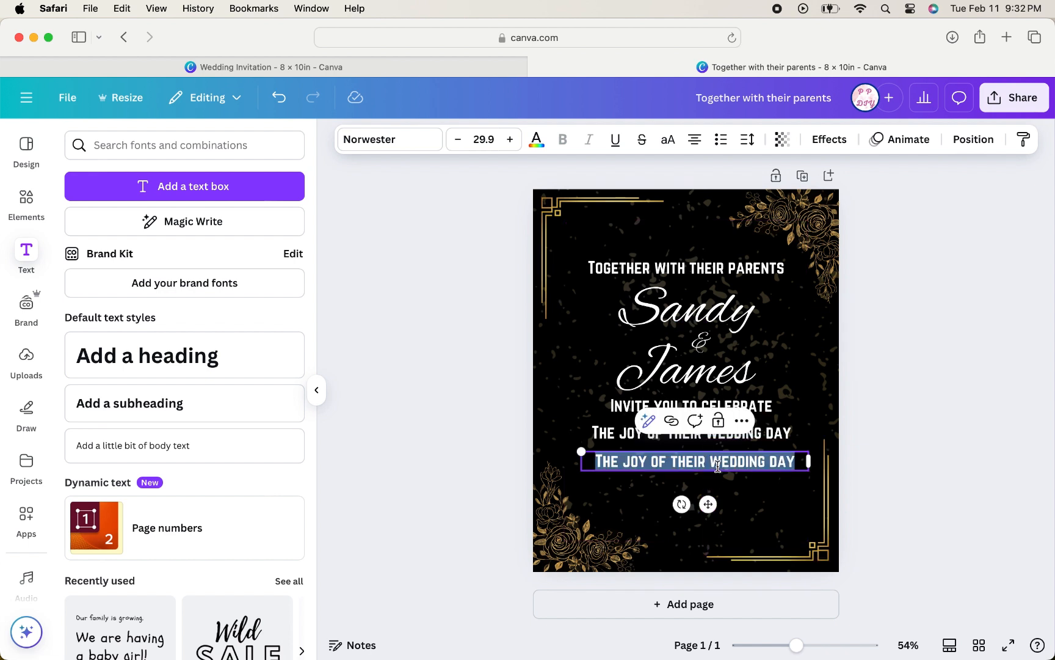
type("SAT")
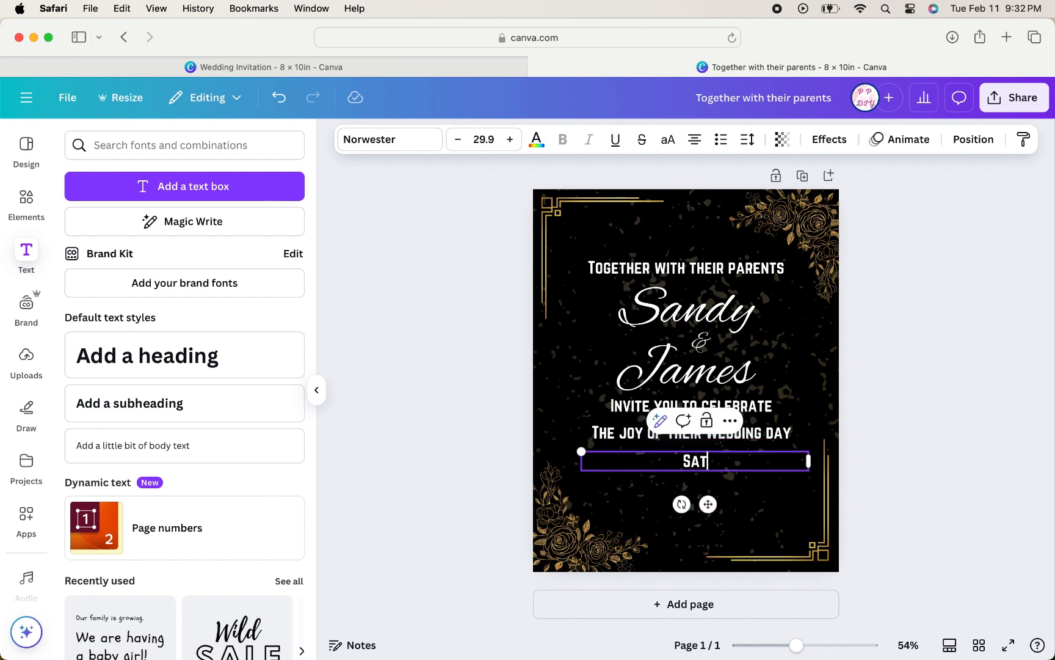
type("URDAY, JULY")
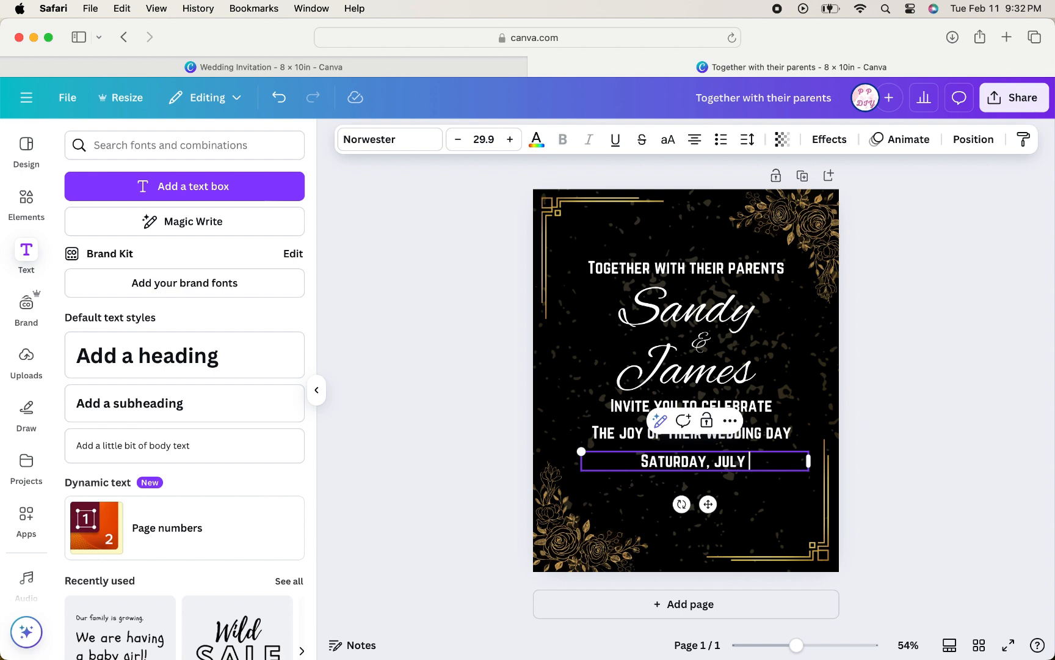
type(" 12, AT")
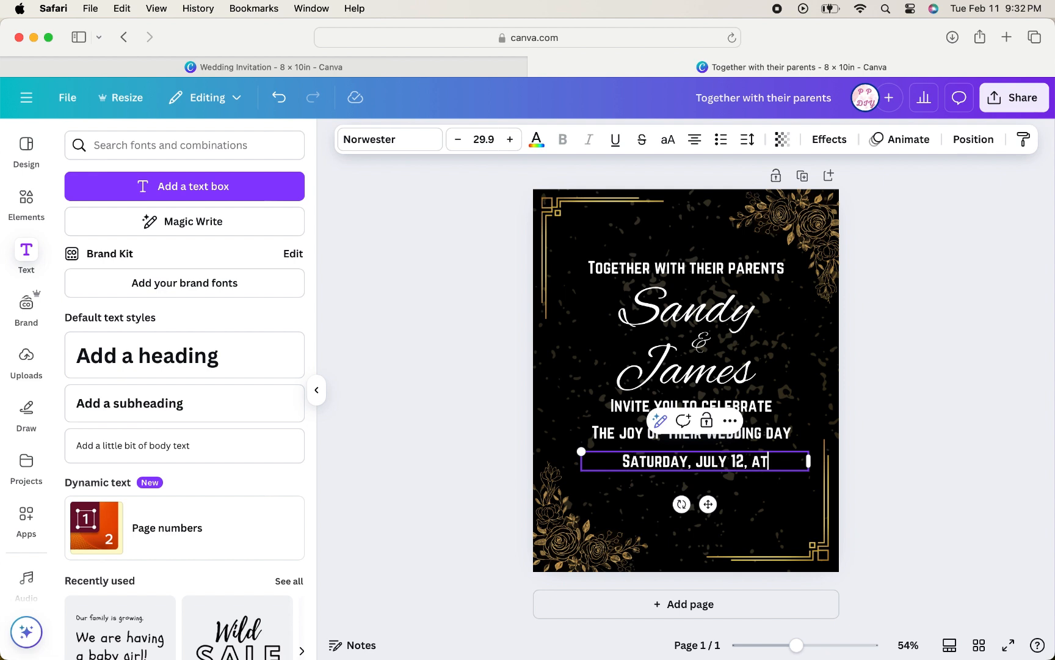
type(" 5")
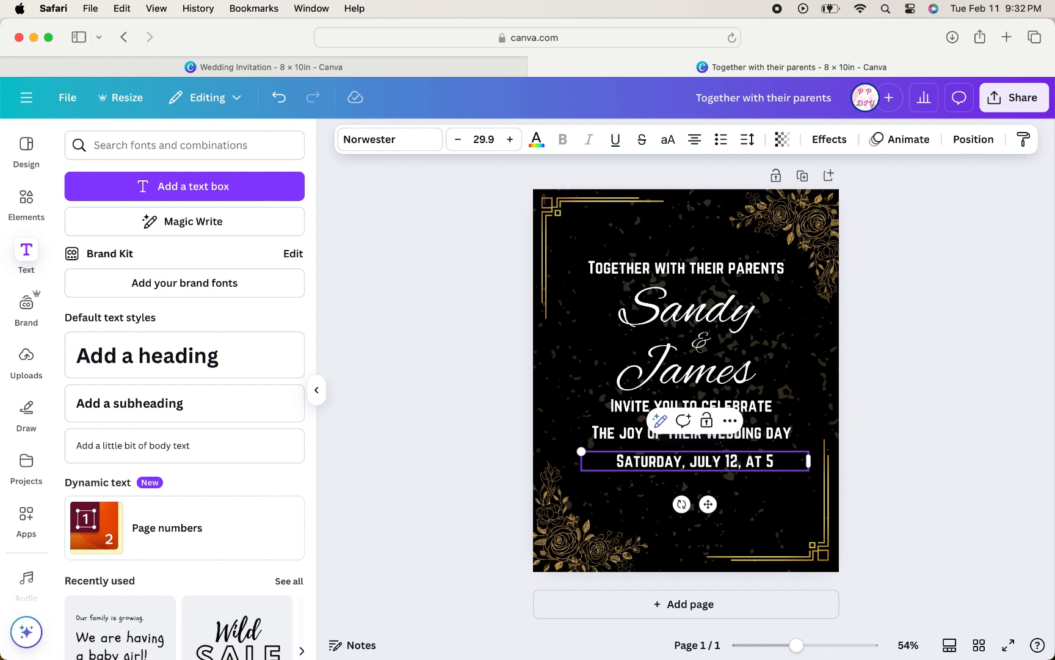
type(" IN TH")
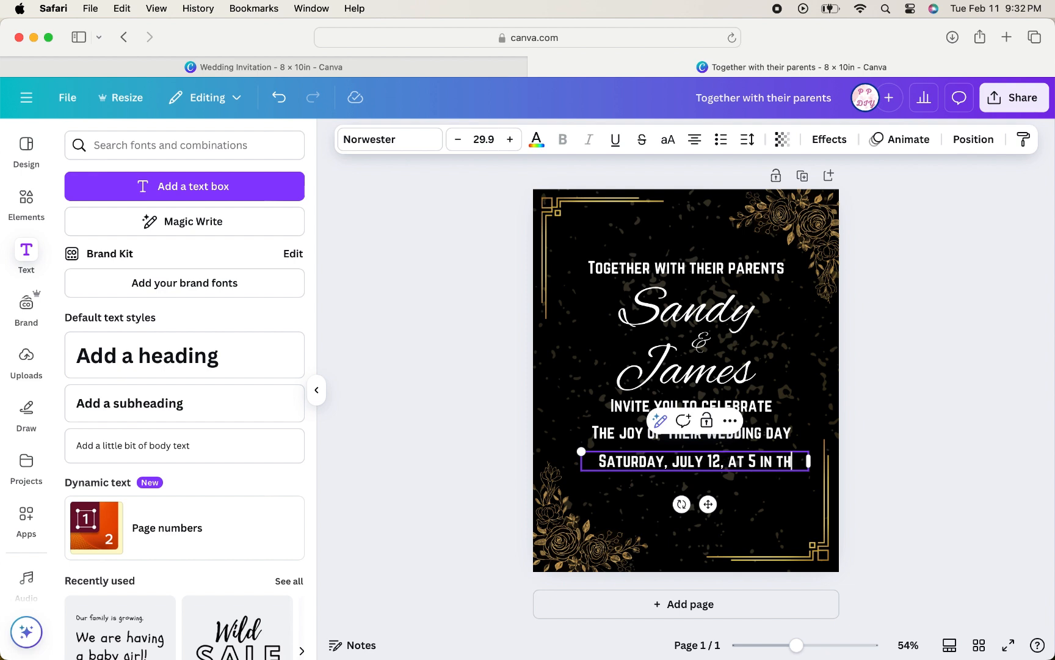
type("E AFTERNOON")
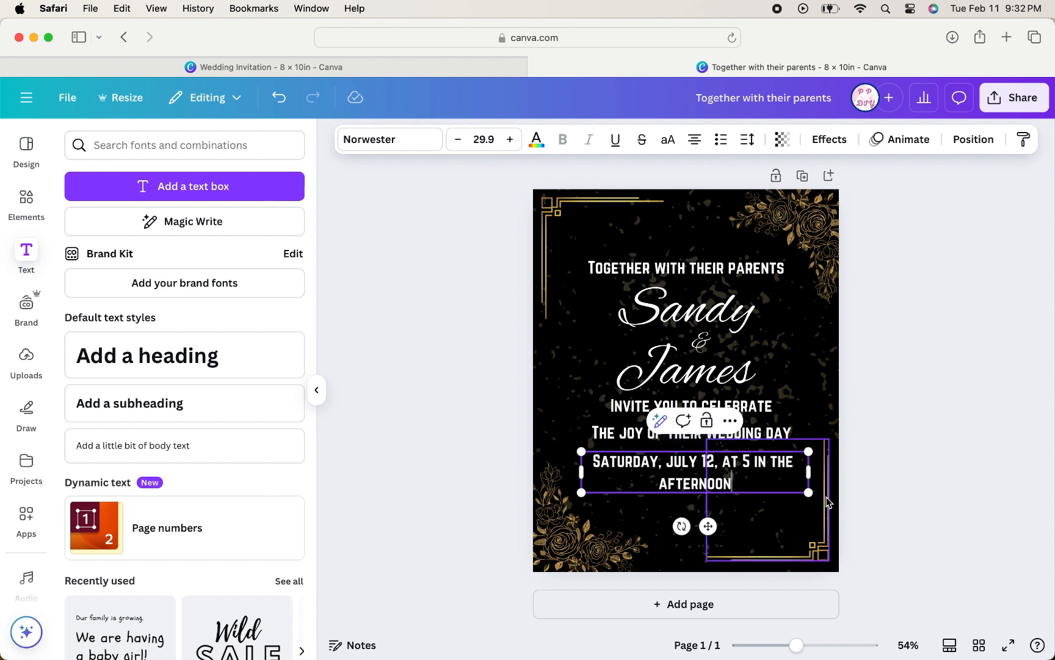
- Shrink the date line to about size 21.6, widen its box to fit one line, and center it under the wedding day line
left_click_drag(810, 455, 724, 467)
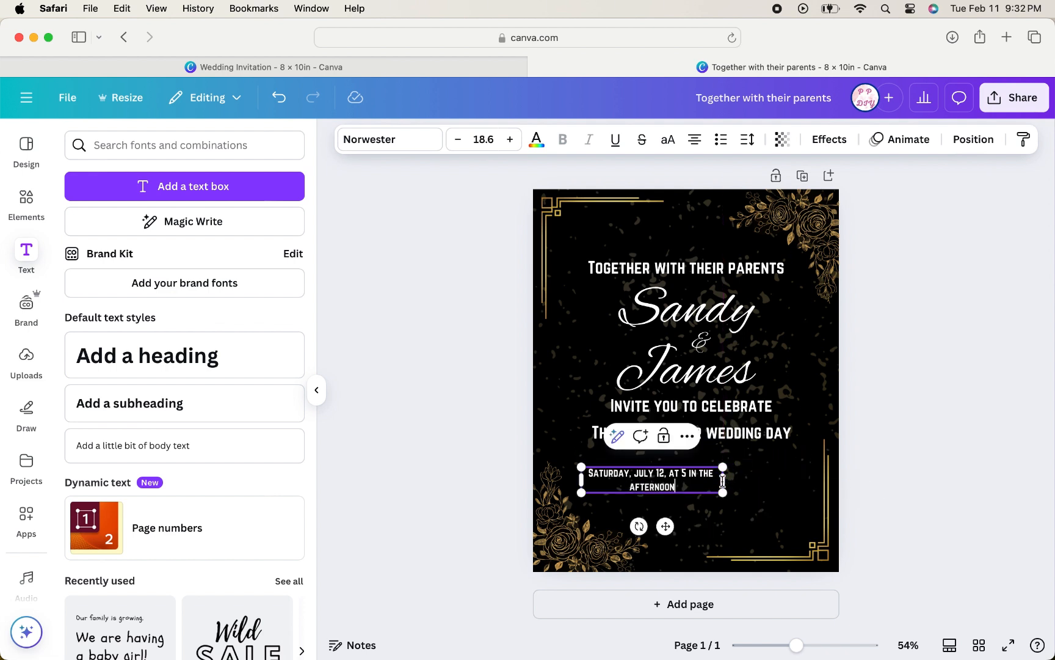
left_click_drag(723, 481, 785, 483)
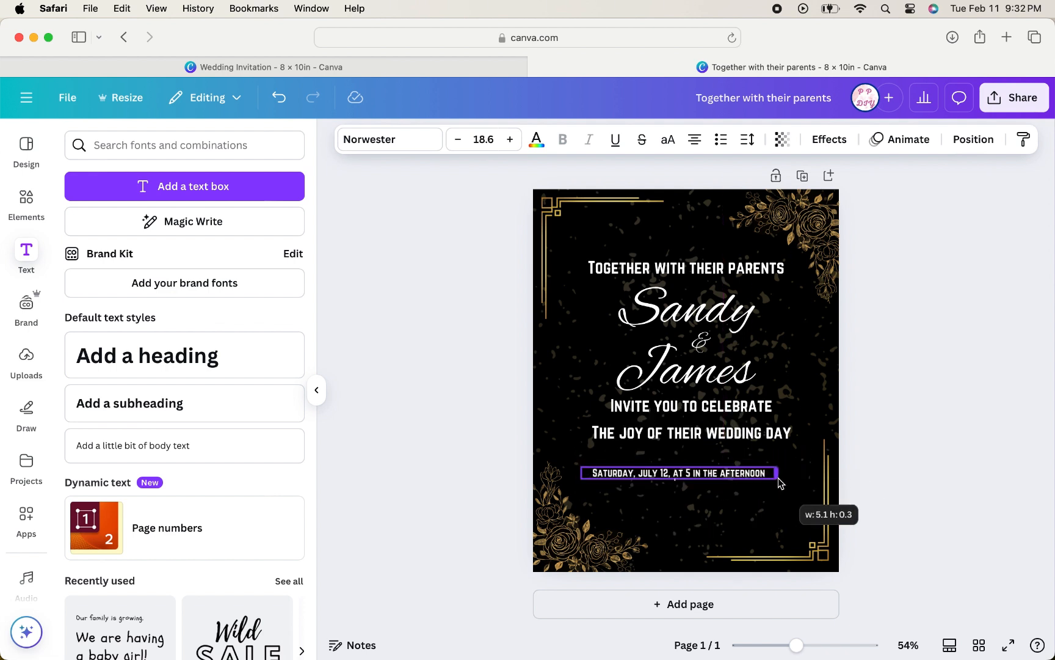
left_click_drag(696, 512, 710, 493)
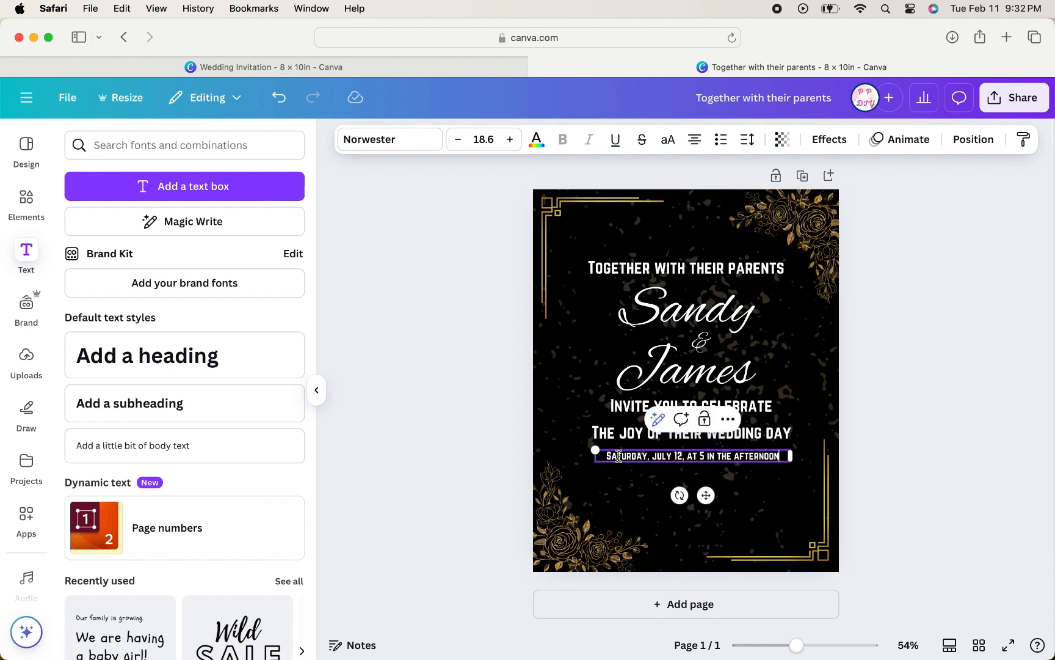
left_click_drag(597, 455, 566, 455)
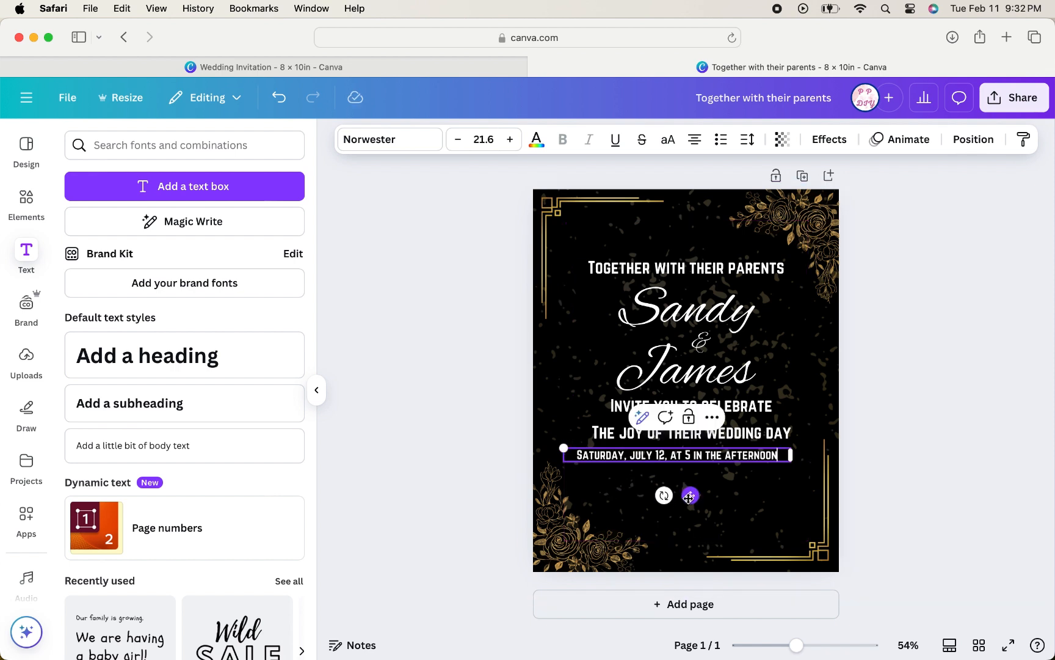
left_click_drag(691, 496, 707, 499)
left_click(967, 481)
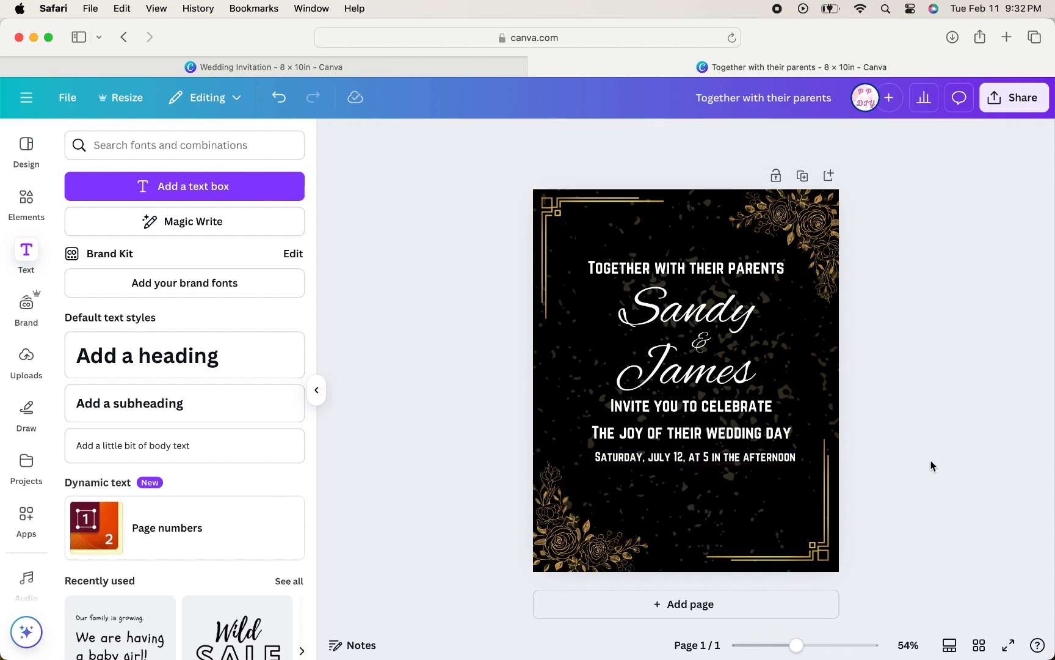
- Duplicate the date line, place the copy below it, and replace its text with "Trinity Hall" and "Address" on two lines
right_click(760, 452)
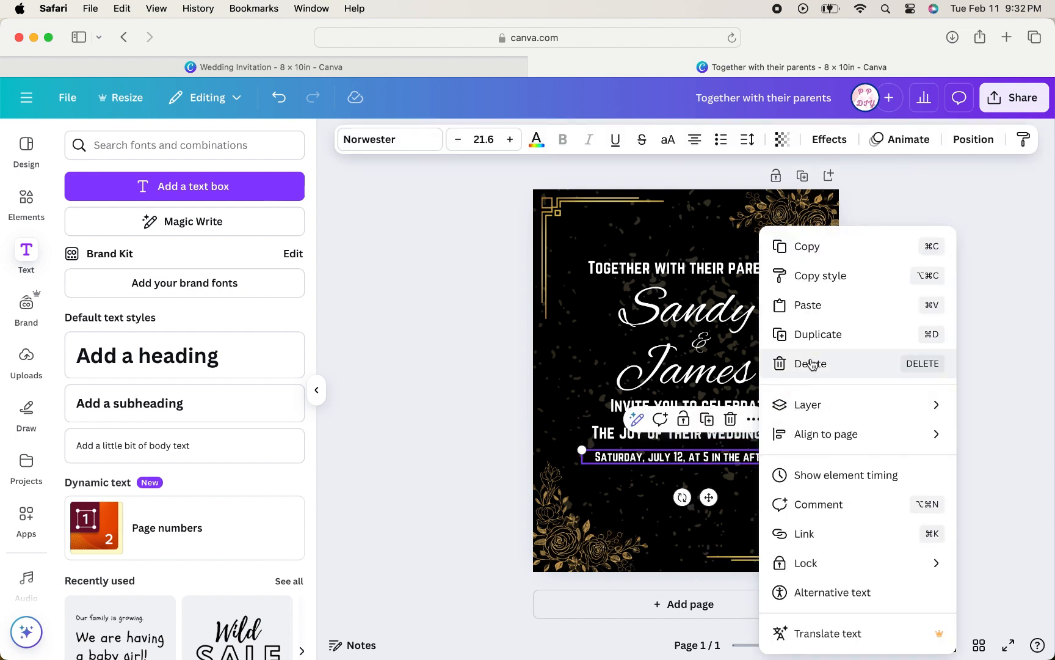
left_click(828, 334)
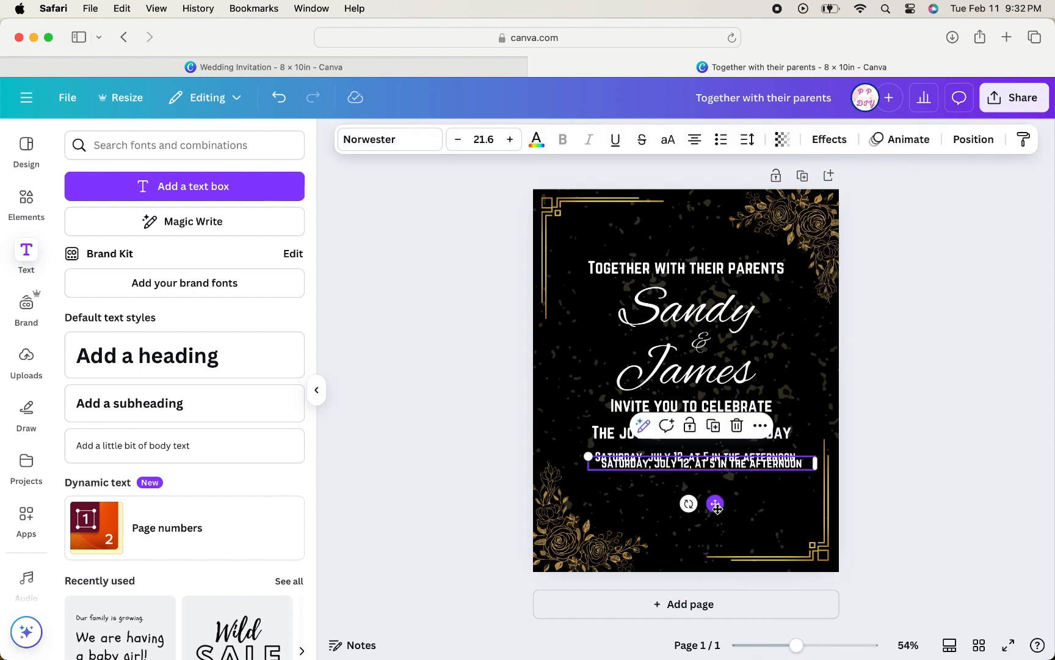
left_click_drag(717, 508, 713, 525)
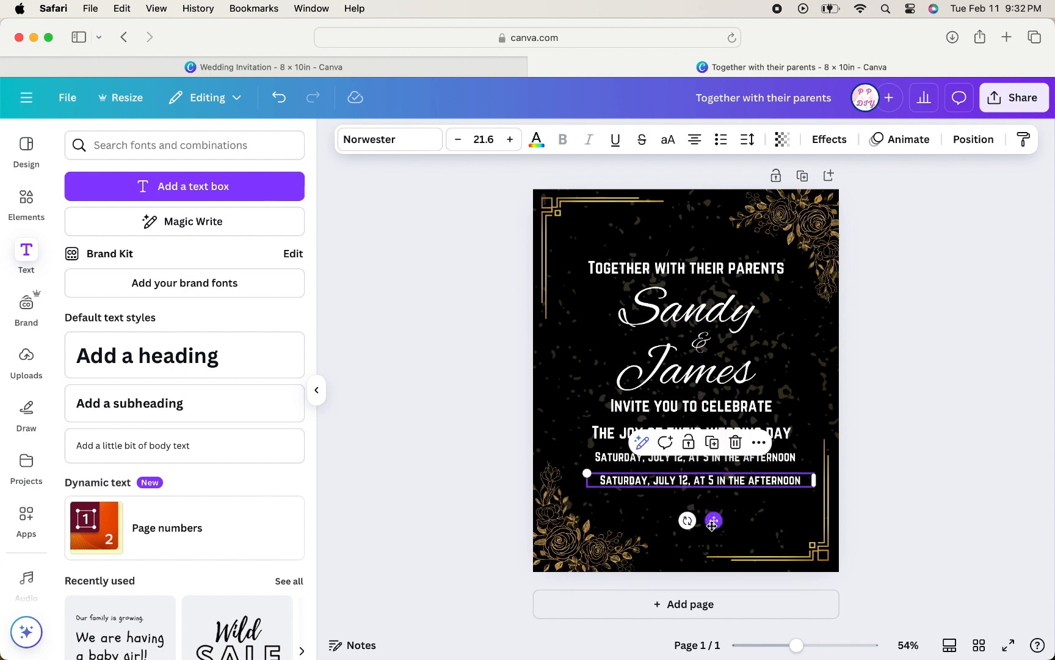
double_click(726, 481)
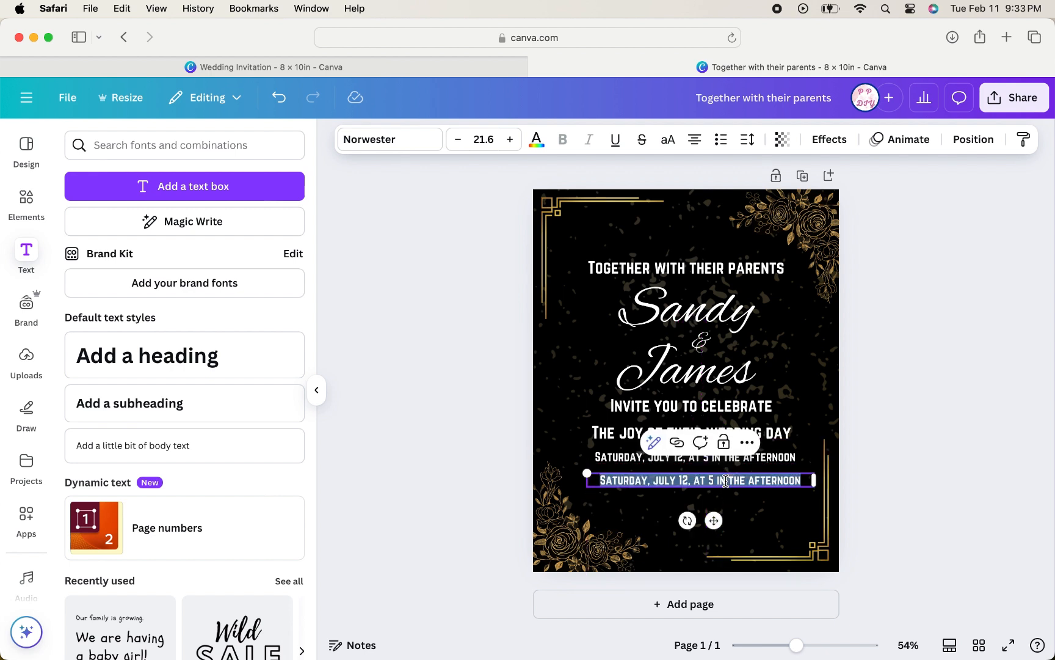
key("BackSpace")
type("Trinity")
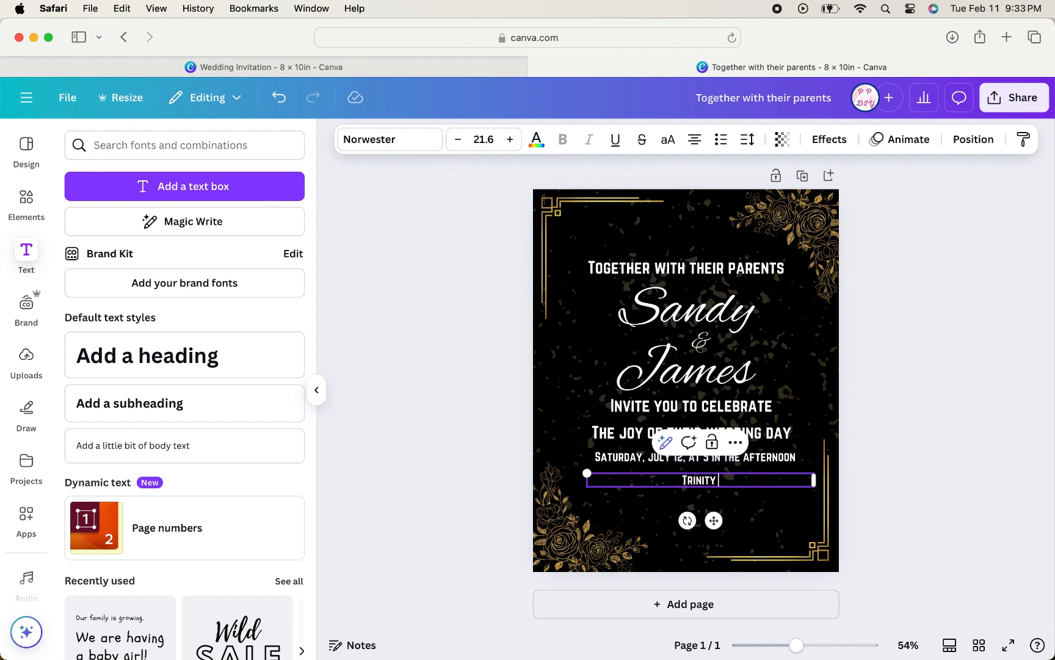
type(" Hall")
key("Return")
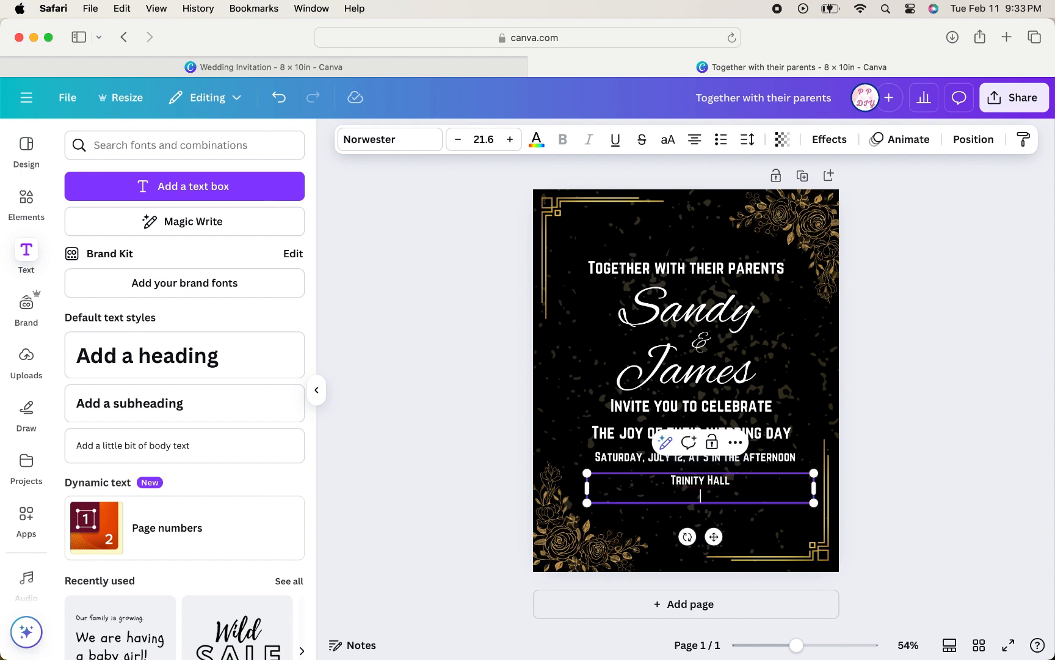
type("Address")
left_click(891, 512)
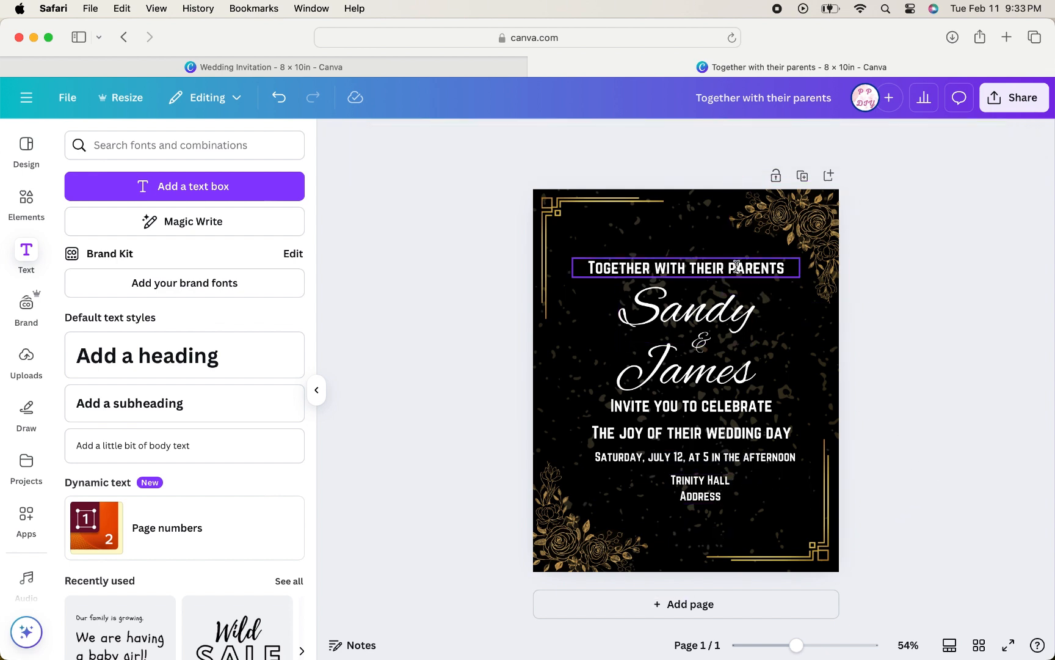
- Select all the invitation text from "Together with their parents" to the venue and shift it slightly left and up to center it
left_click(736, 266)
left_click(739, 302, "shift")
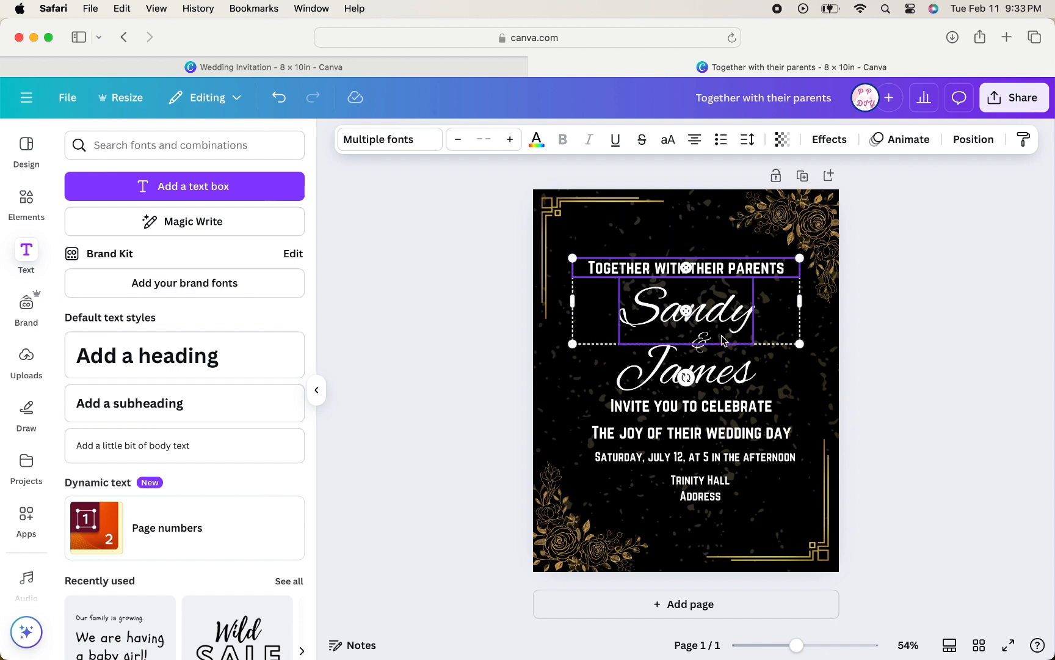
left_click(704, 338, "shift")
left_click(726, 379, "shift")
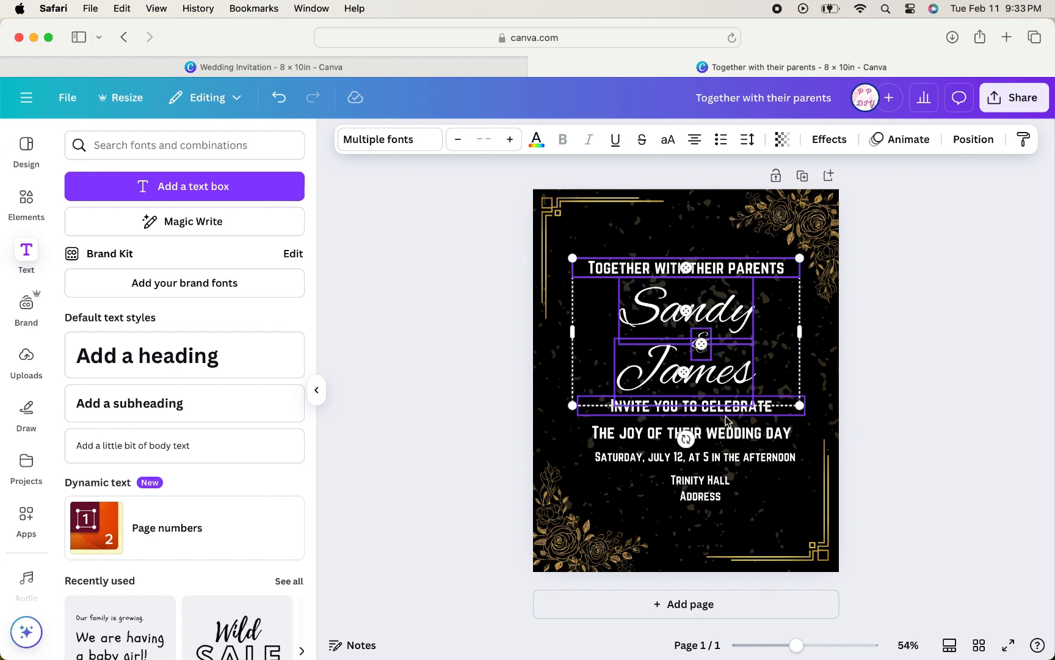
left_click(726, 408, "shift")
left_click(731, 435, "shift")
left_click(731, 455, "shift")
left_click(720, 474, "shift")
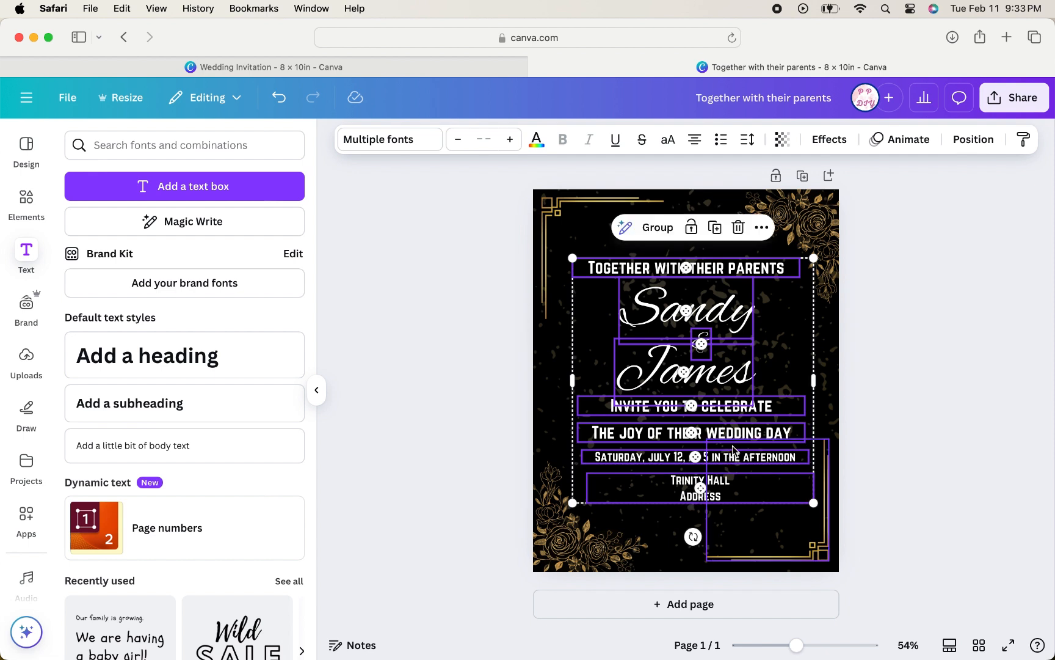
left_click_drag(733, 433, 727, 431)
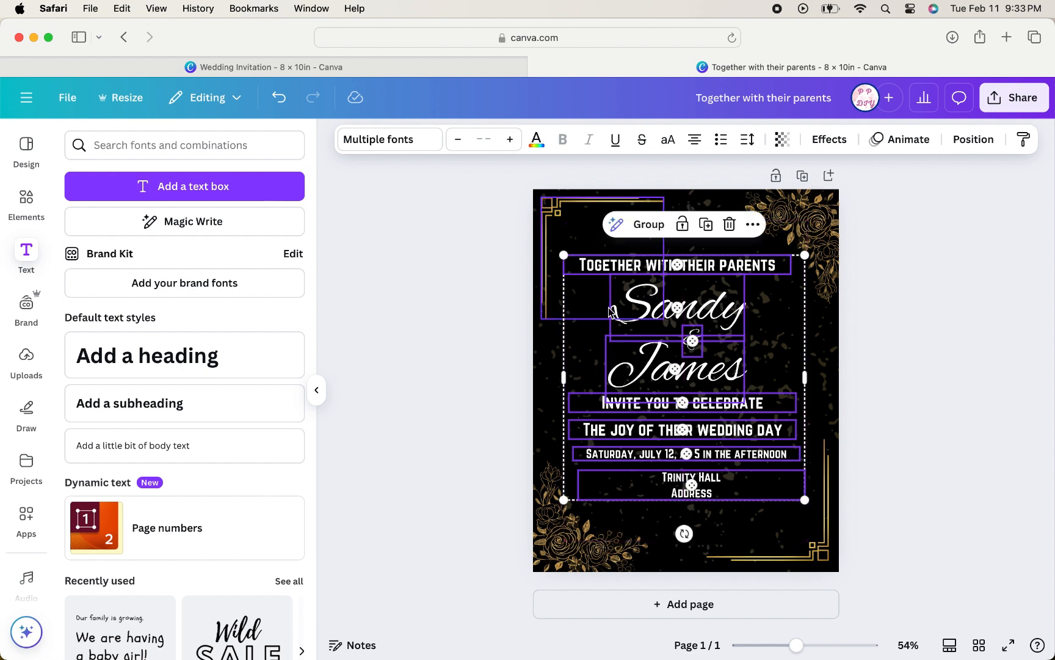
- Recolor all the selected invitation text with the darker gold from the rose bouquet's photo colors, and deselect it
left_click(537, 142)
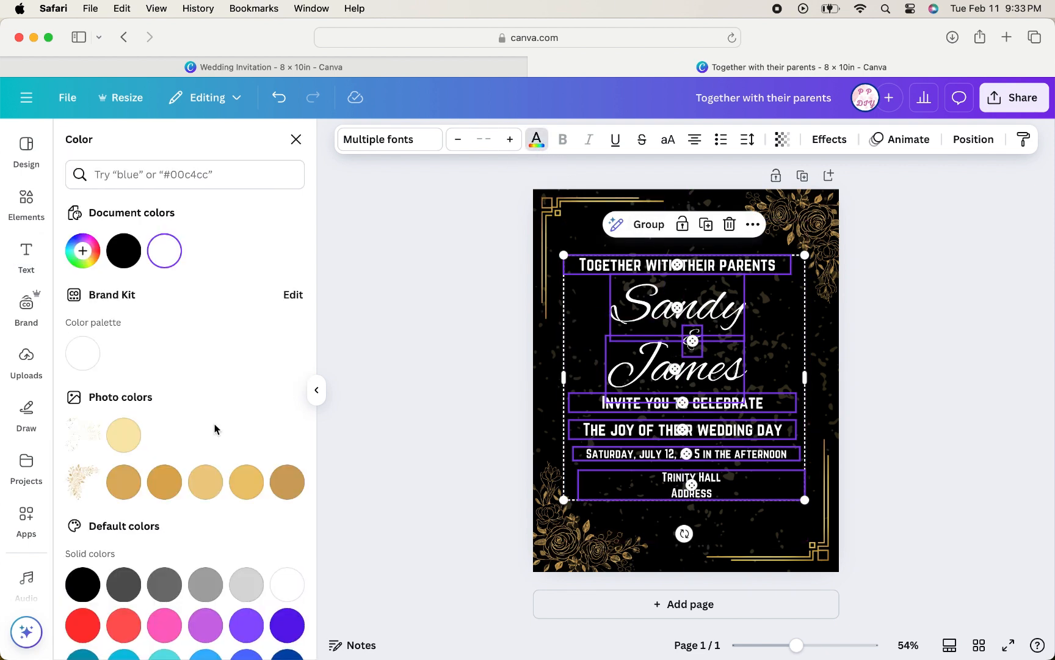
left_click(170, 496)
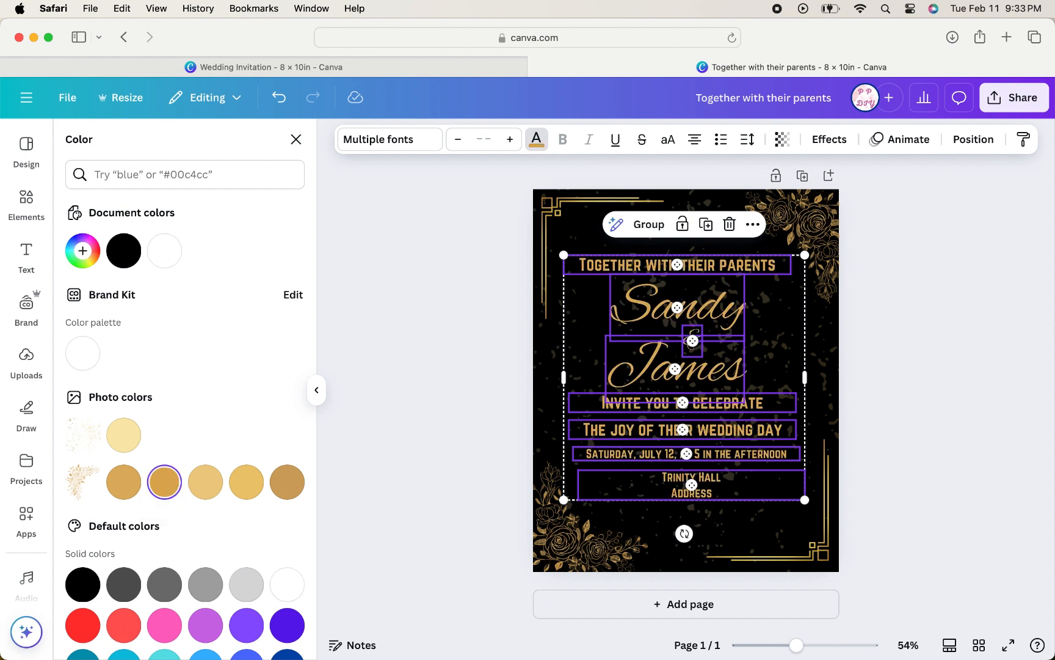
key("Escape")
key("Escape")
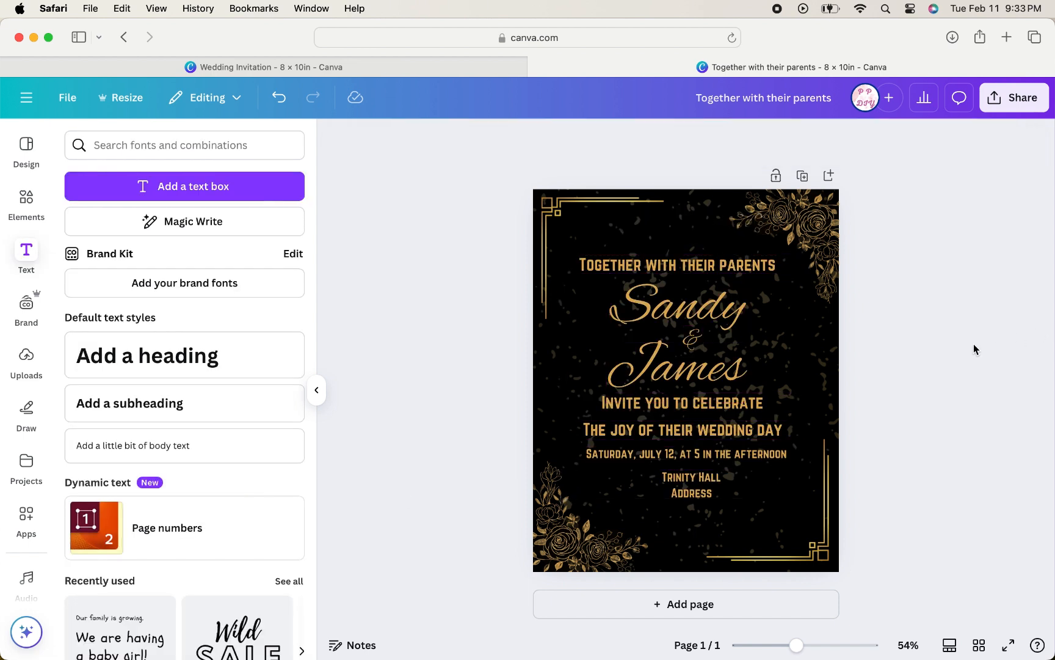
- Set the transparency of the gold sprinkles image to 19
left_click(808, 378)
left_click(741, 139)
left_click_drag(690, 199, 688, 197)
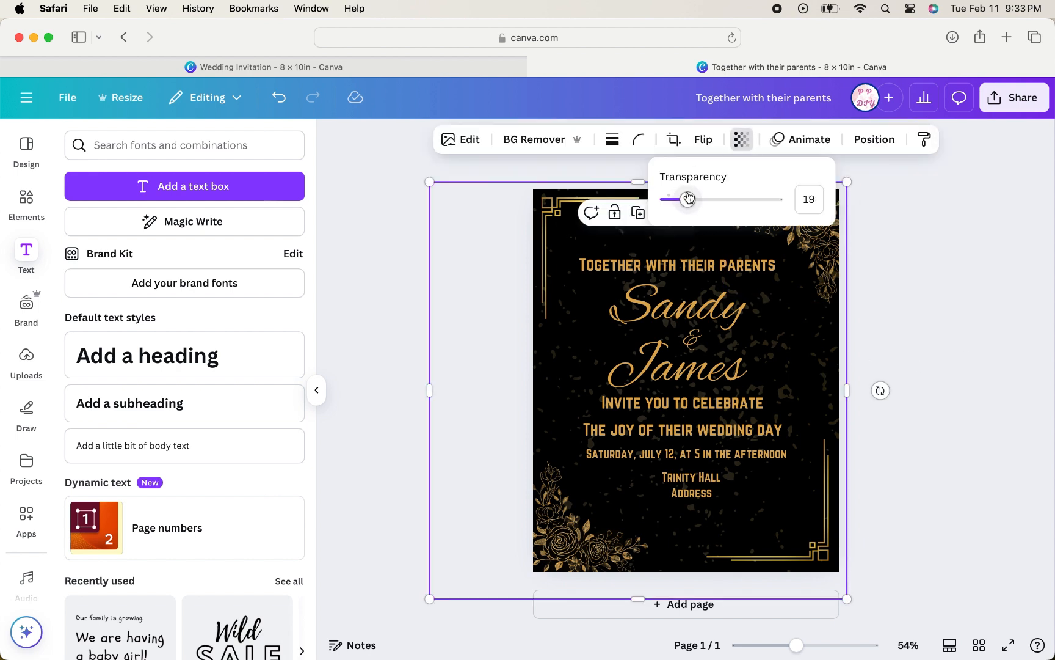
left_click(944, 305)
left_click(944, 303)
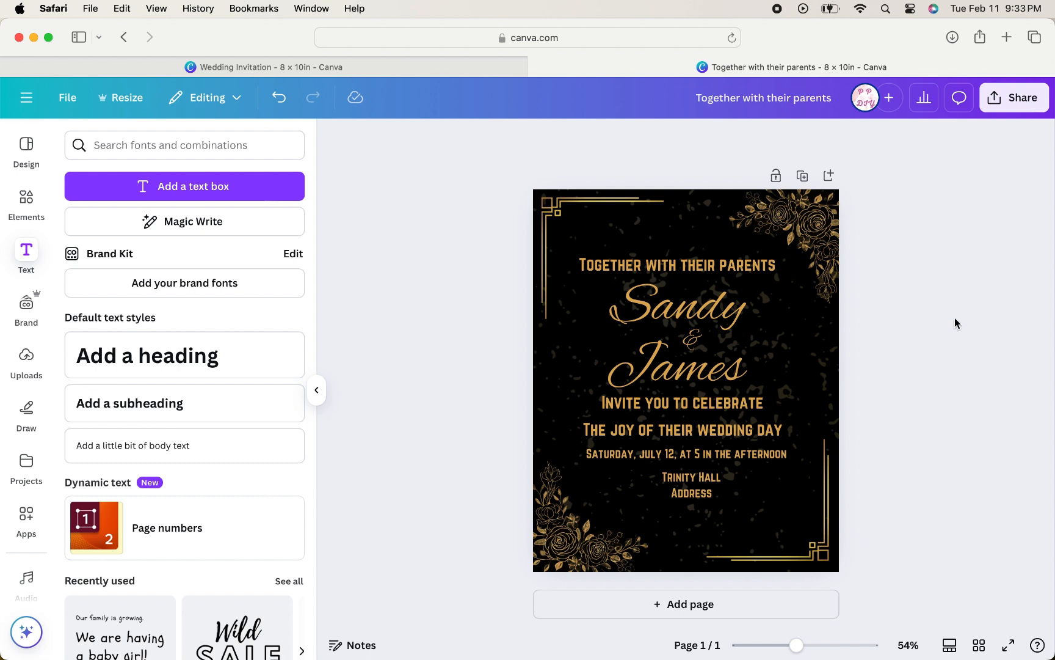
- Choose PDF Print as the design's download file type, and close the download settings without downloading
left_click(1013, 103)
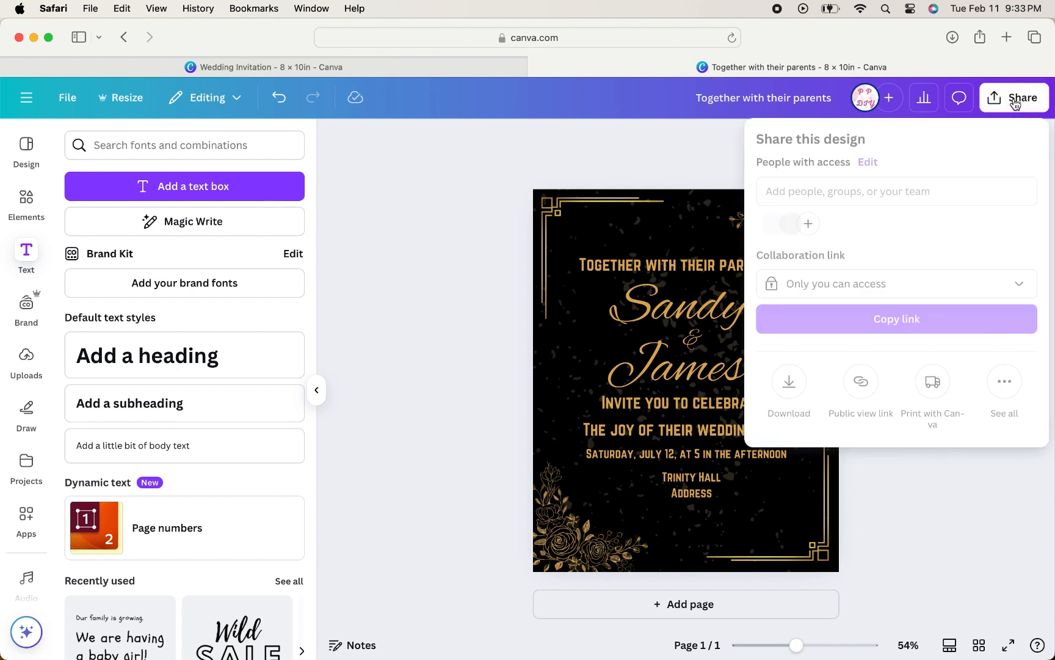
left_click(789, 380)
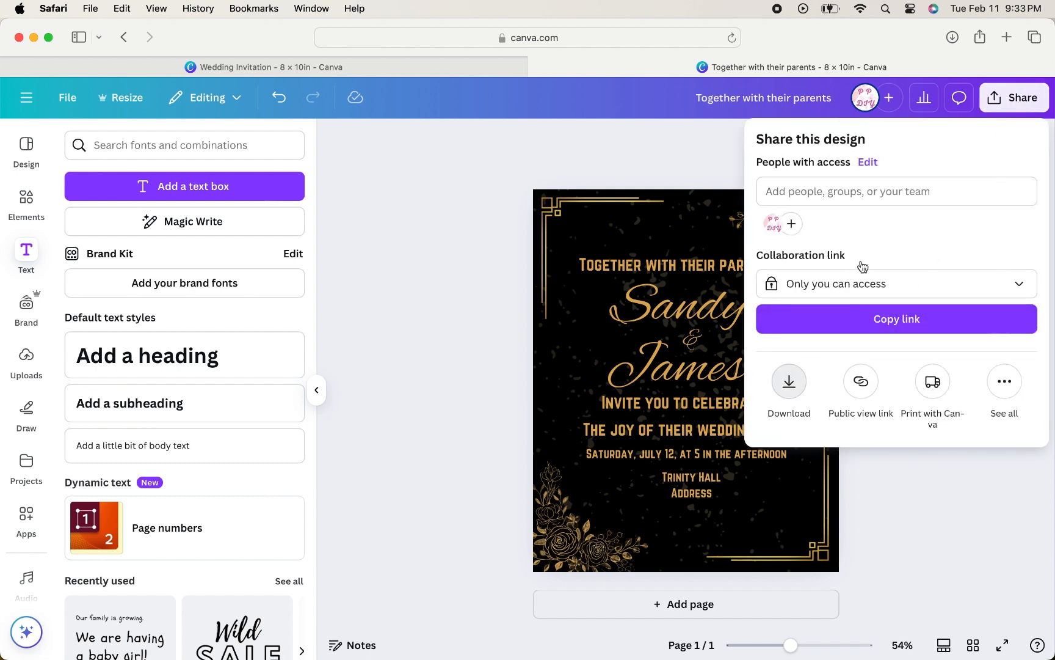
left_click(936, 202)
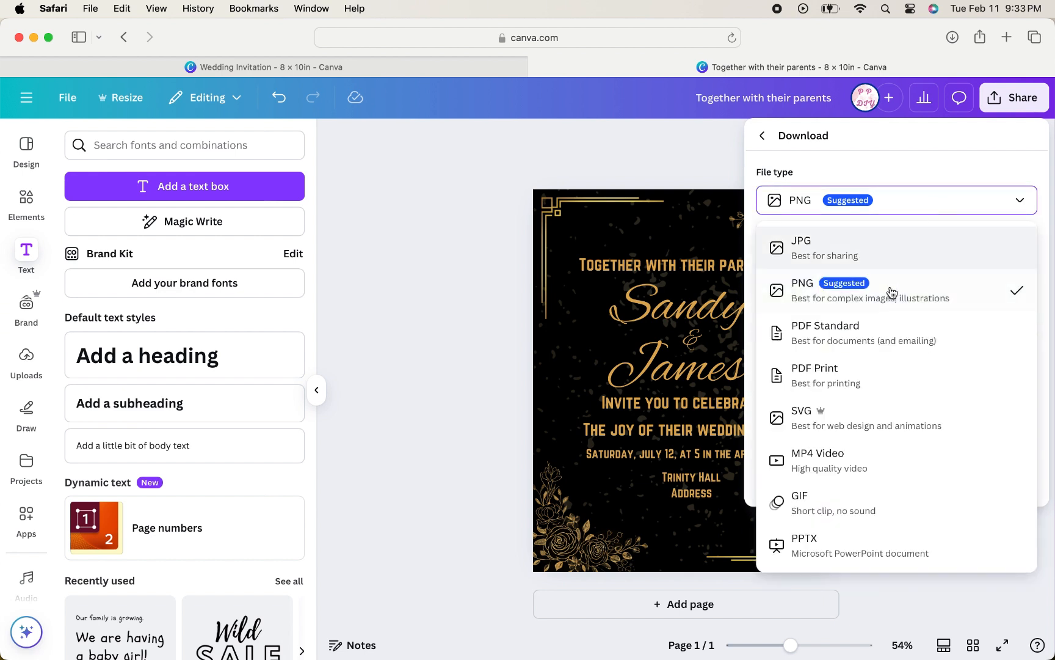
left_click(883, 375)
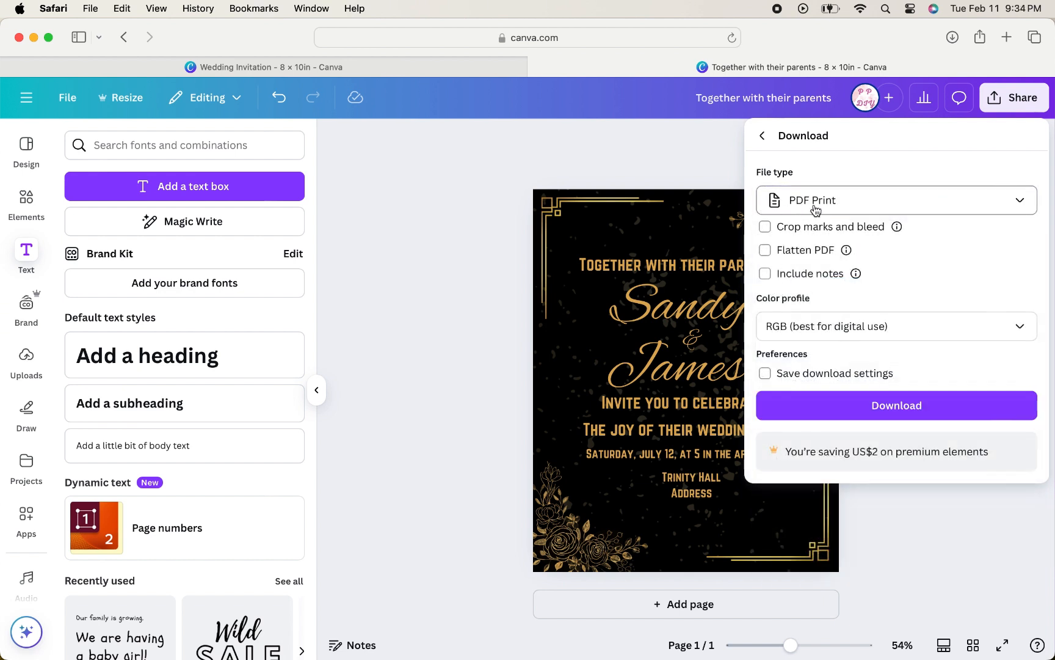
left_click(433, 330)
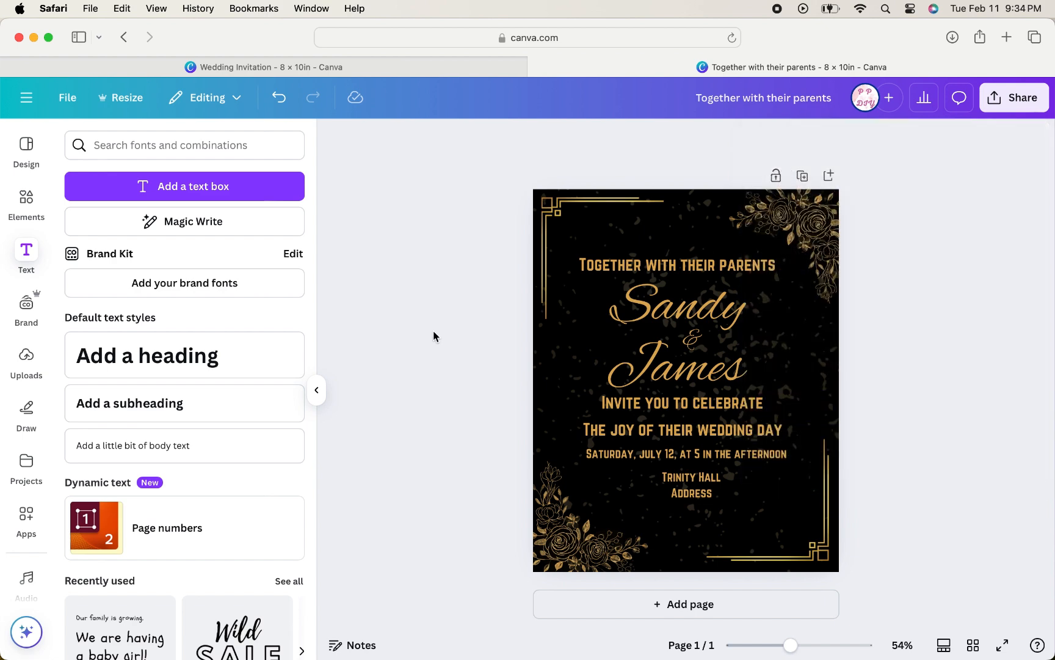